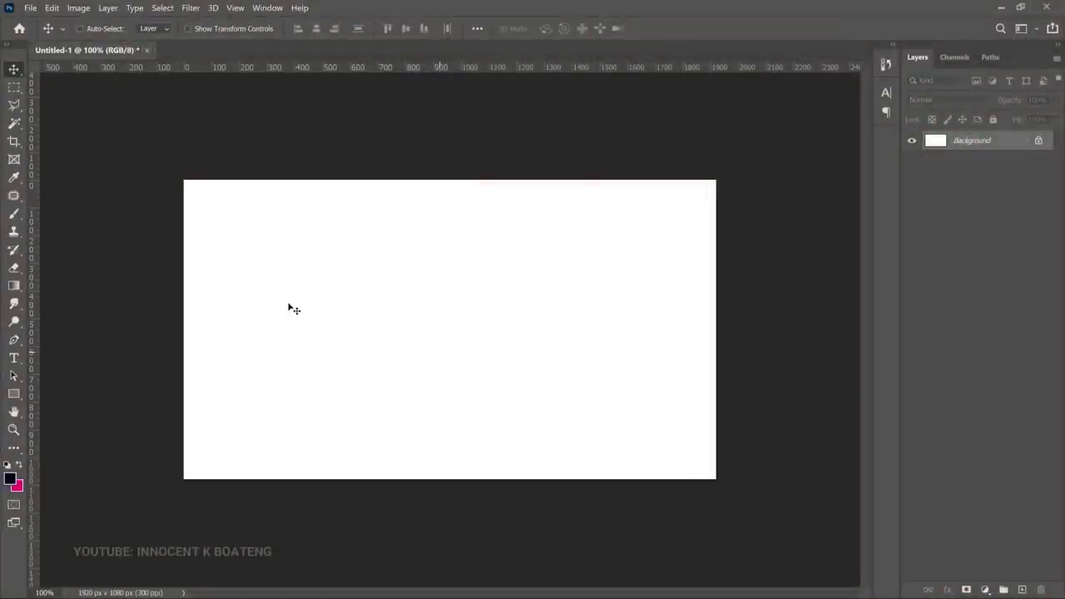
Draw several orange-to-white diamond gradients across the canvas with the Gradient tool, ending with one from the upper-left to the lower-right corner
{"action": "left_click", "coordinate": [14, 285]}
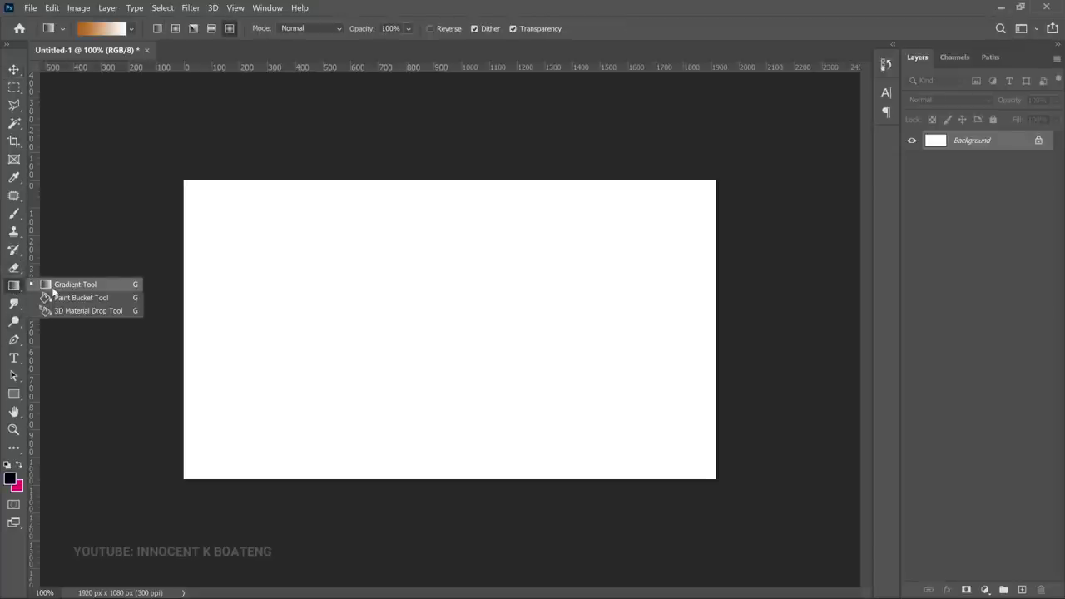
{"action": "left_click", "coordinate": [55, 286]}
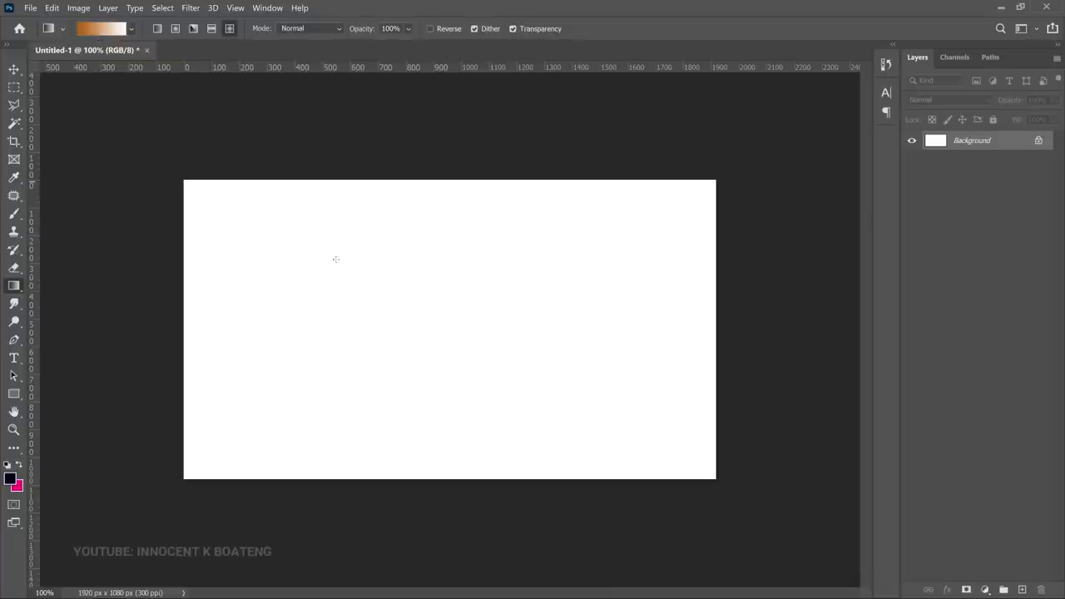
{"action": "left_click_drag", "start_coordinate": [198, 192], "coordinate": [711, 472]}
{"action": "left_click_drag", "start_coordinate": [706, 187], "coordinate": [204, 461]}
{"action": "left_click_drag", "start_coordinate": [445, 184], "coordinate": [446, 496]}
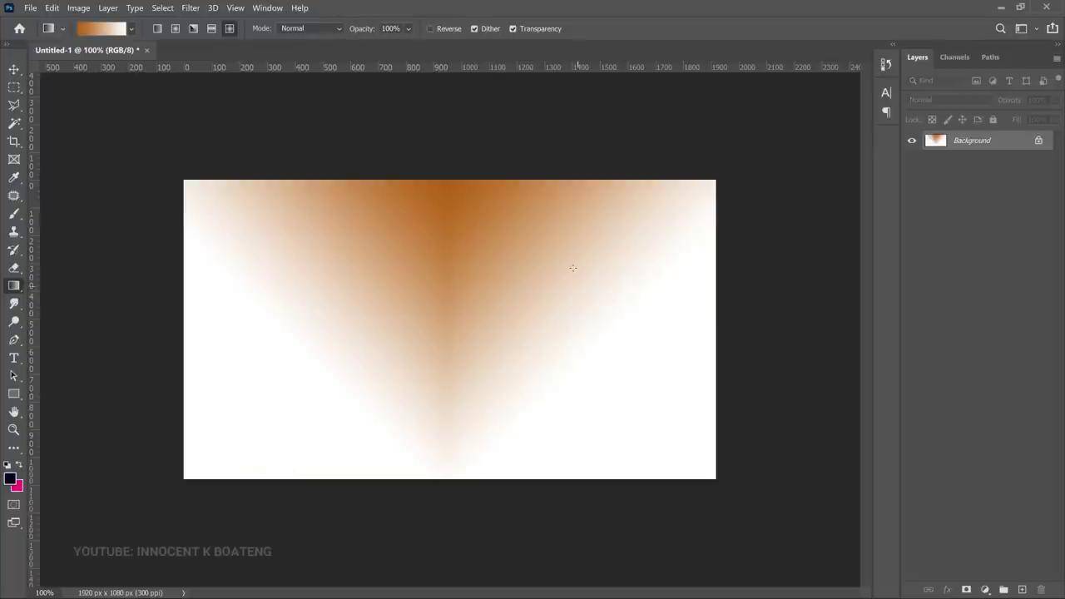
{"action": "left_click_drag", "start_coordinate": [200, 190], "coordinate": [687, 455]}
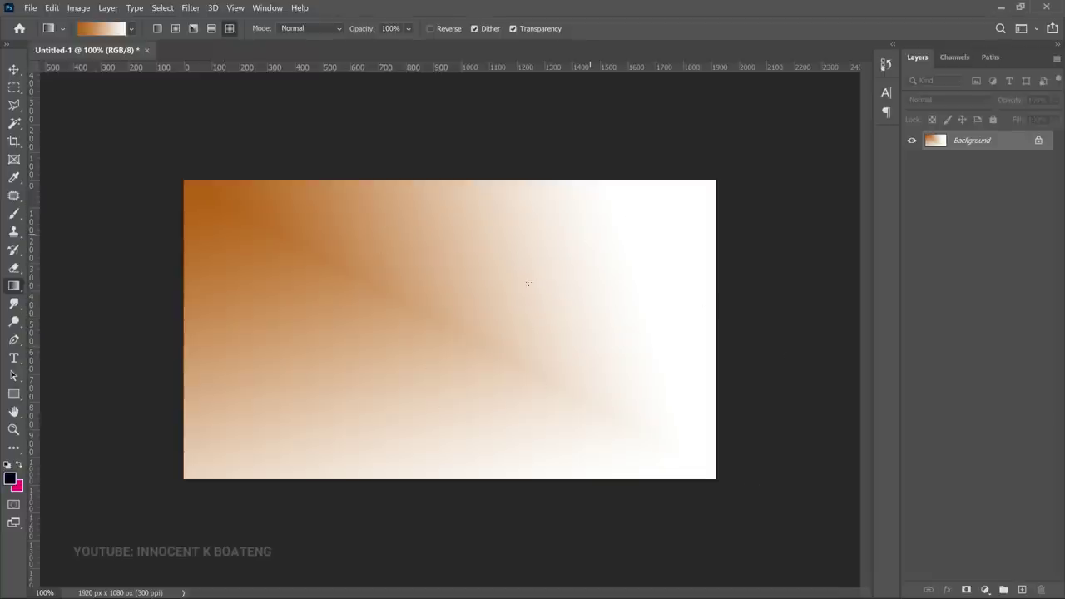
Open the Gradient tool's gradient for editing and expand the Purples preset group
{"action": "left_click", "coordinate": [106, 33]}
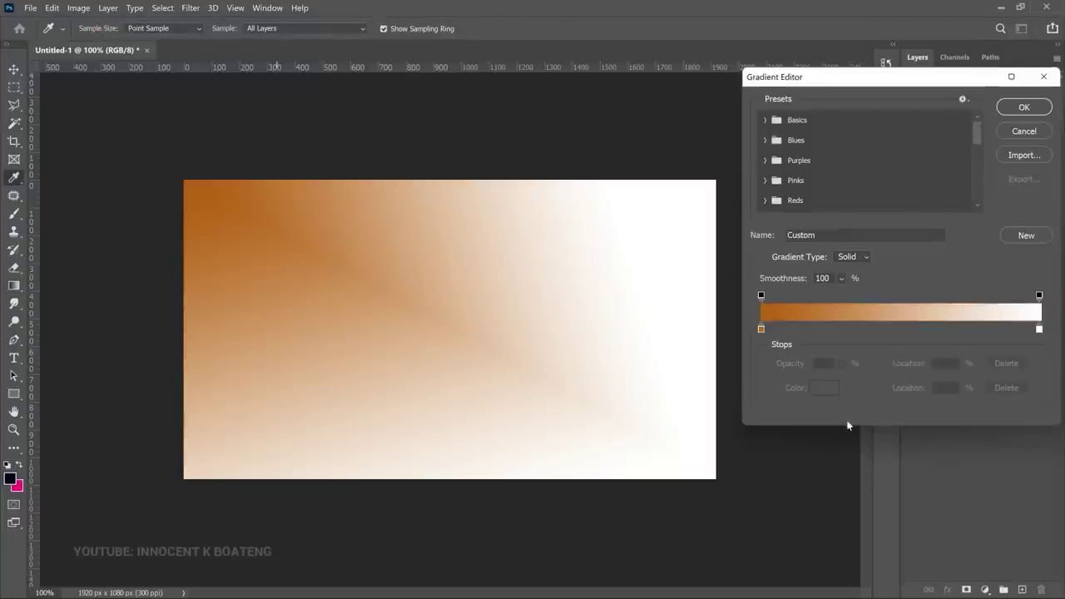
{"action": "left_click_drag", "start_coordinate": [915, 80], "coordinate": [788, 58]}
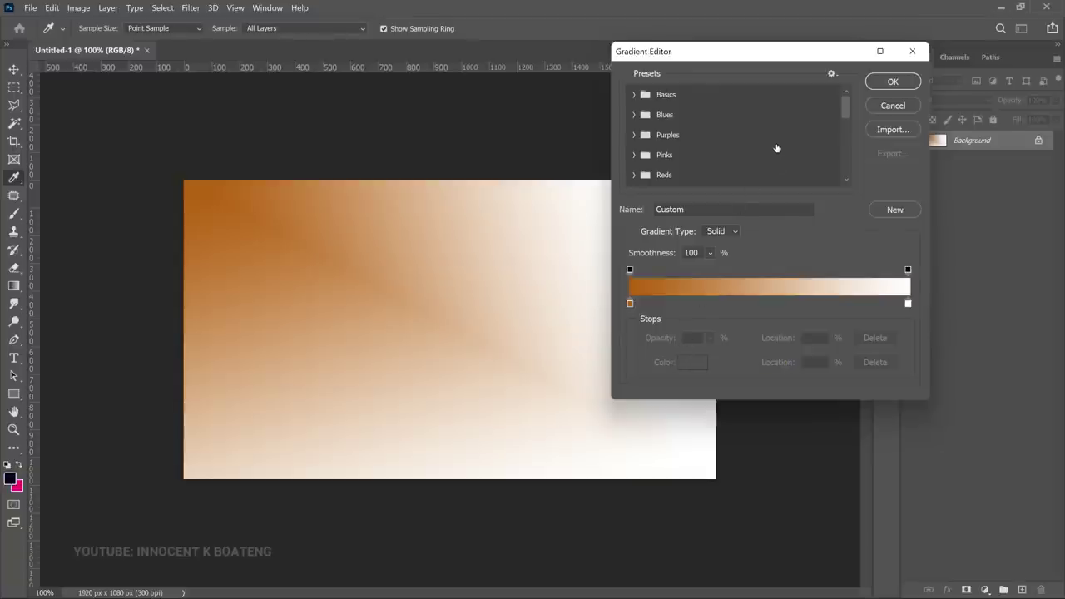
{"action": "scroll", "coordinate": [776, 148], "scroll_direction": "down", "scroll_amount": 3}
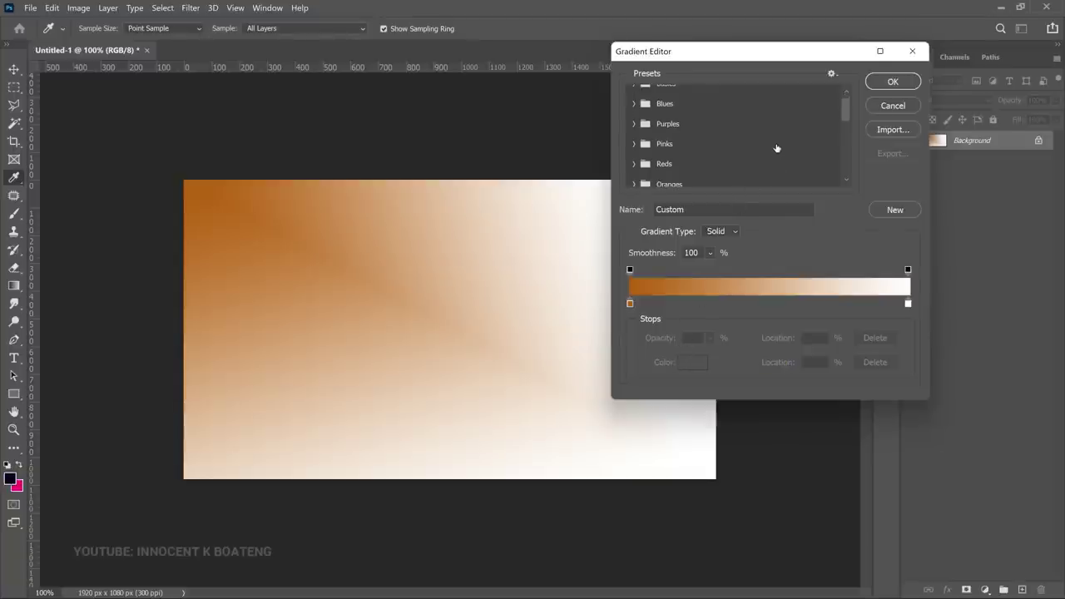
{"action": "scroll", "coordinate": [777, 148], "scroll_direction": "down", "scroll_amount": 1}
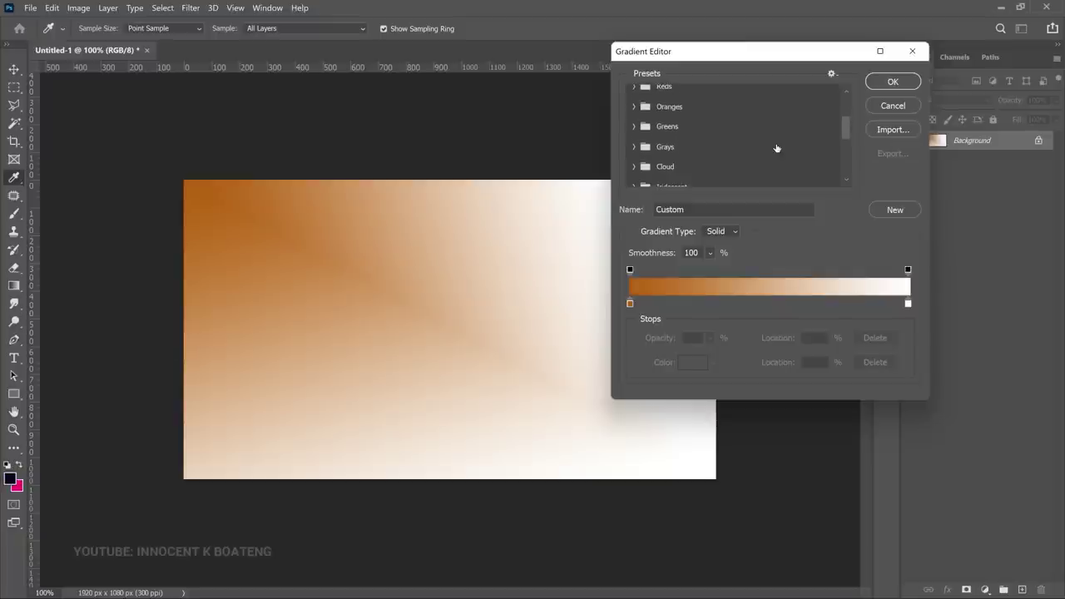
{"action": "scroll", "coordinate": [777, 148], "scroll_direction": "up", "scroll_amount": 4}
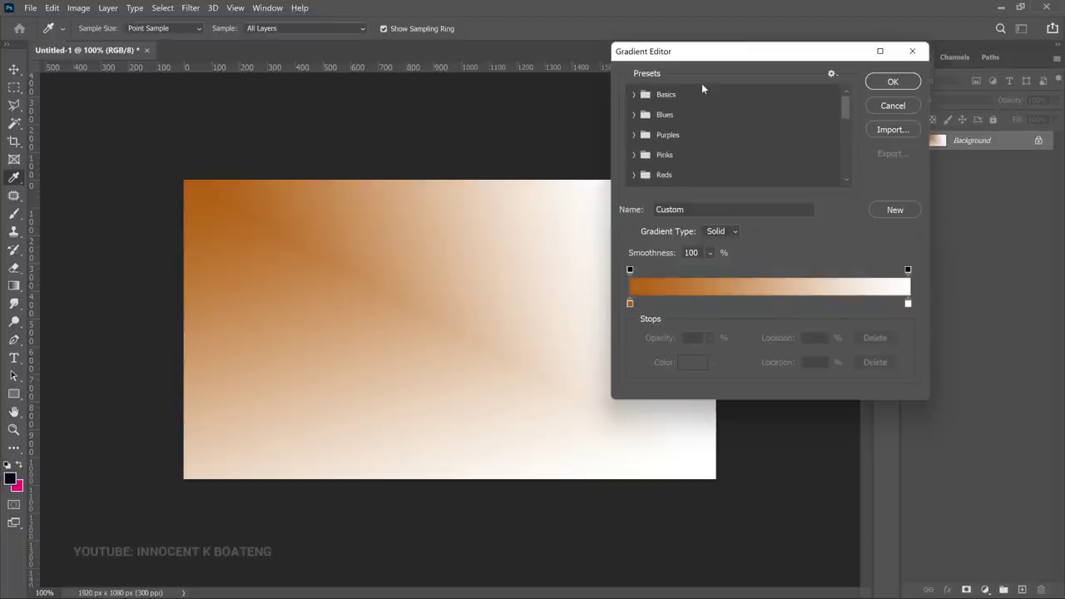
{"action": "scroll", "coordinate": [693, 138], "scroll_direction": "down", "scroll_amount": 1}
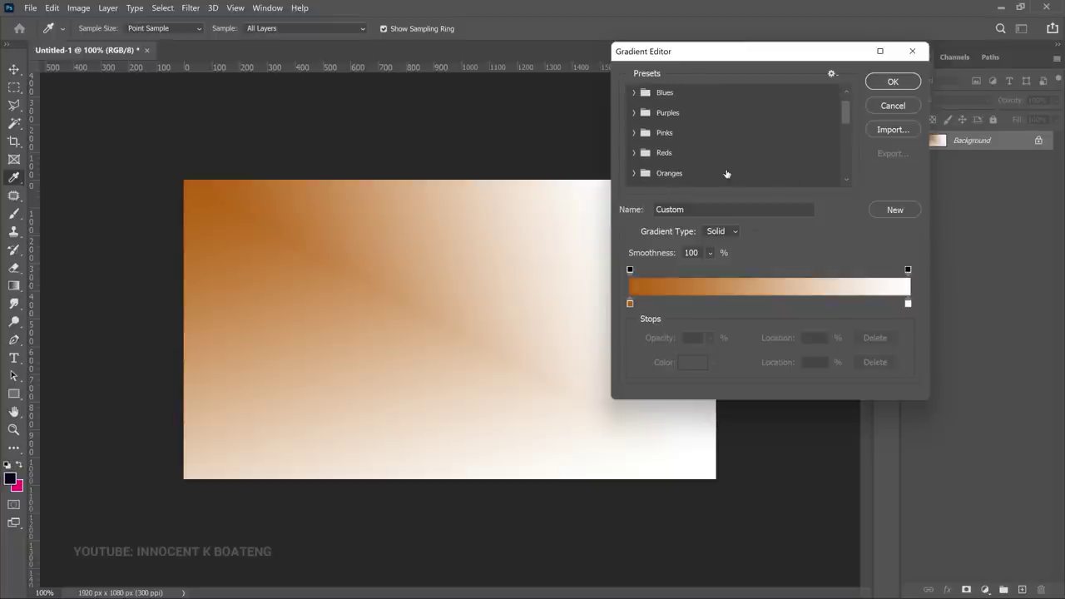
{"action": "left_click", "coordinate": [634, 113]}
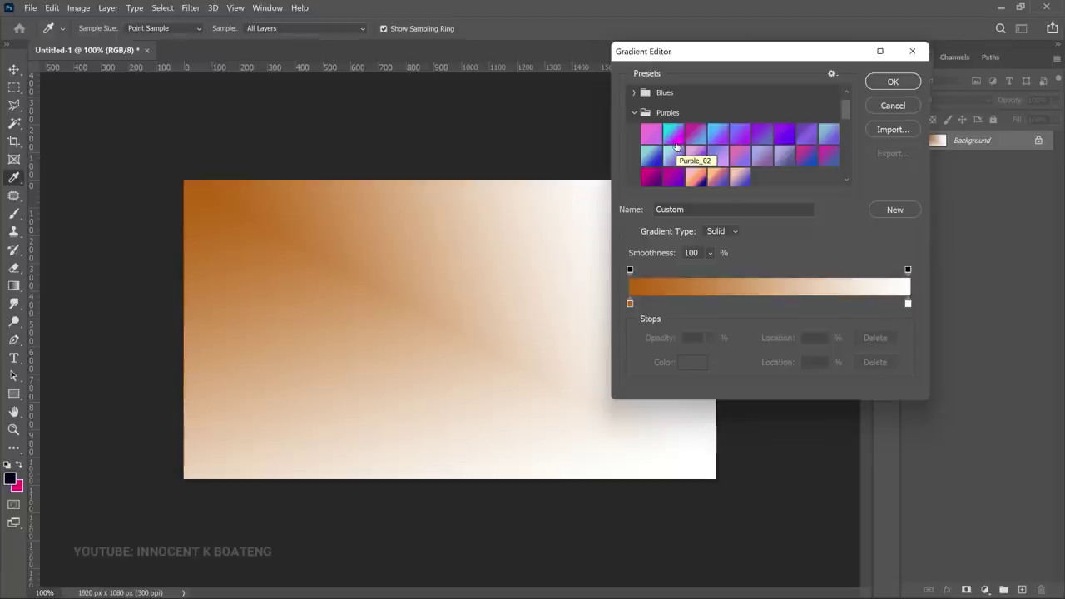
Compare the Purple_01, Purple_02 and Purple_21 gradient presets
{"action": "left_click", "coordinate": [651, 133]}
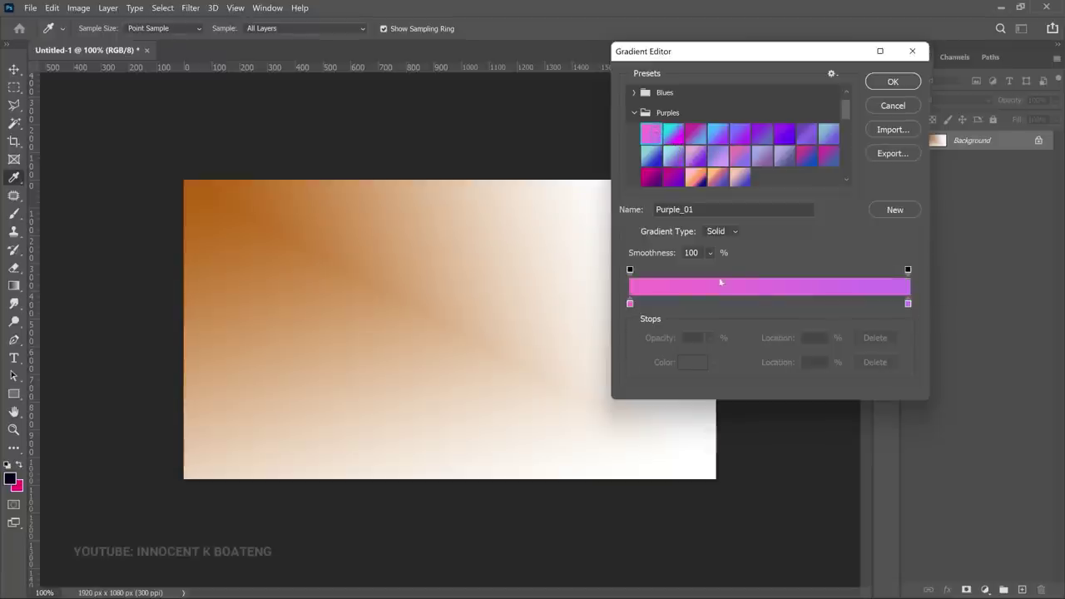
{"action": "left_click", "coordinate": [671, 133]}
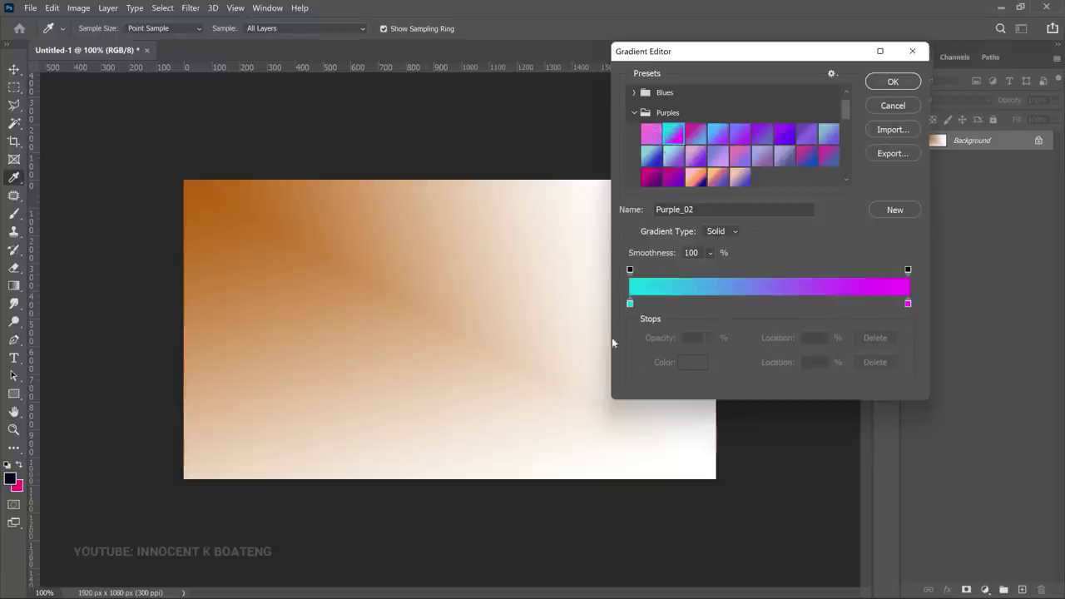
{"action": "left_click", "coordinate": [697, 180]}
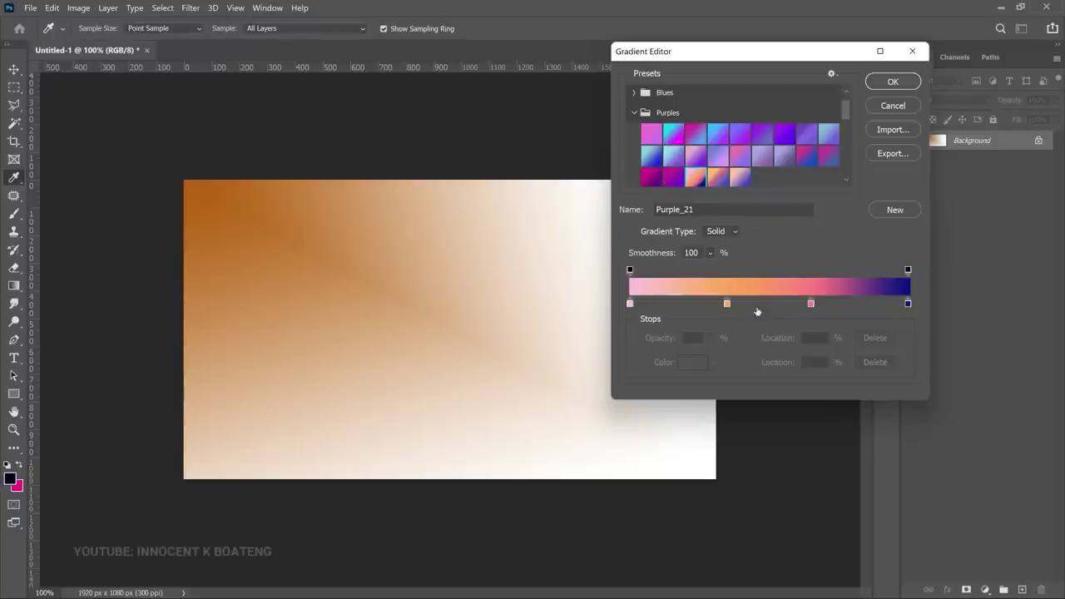
{"action": "left_click", "coordinate": [656, 141]}
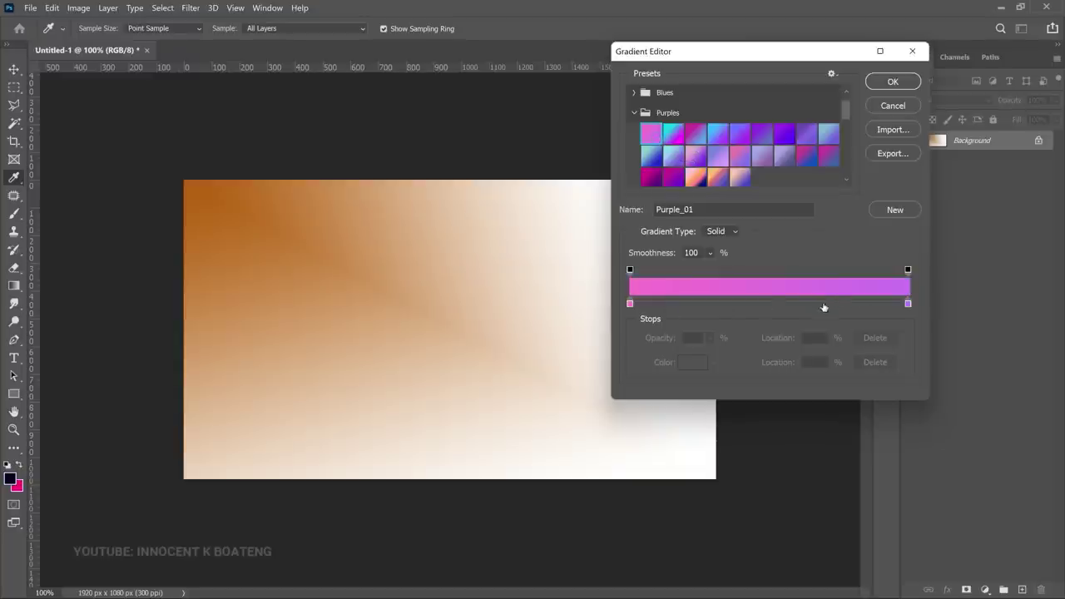
Load the Purple_21 preset and add two blue #1b1bf0 color stops, one near the start and one at 86%
{"action": "left_click", "coordinate": [699, 180]}
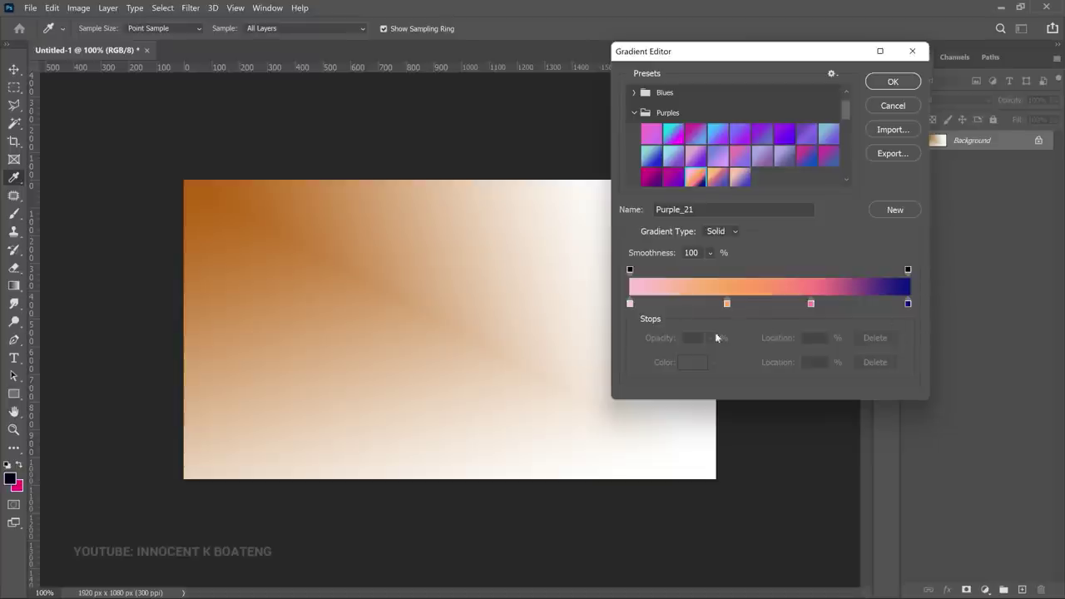
{"action": "left_click", "coordinate": [678, 302]}
{"action": "left_click", "coordinate": [693, 367]}
{"action": "left_click", "coordinate": [825, 292]}
{"action": "left_click", "coordinate": [854, 224]}
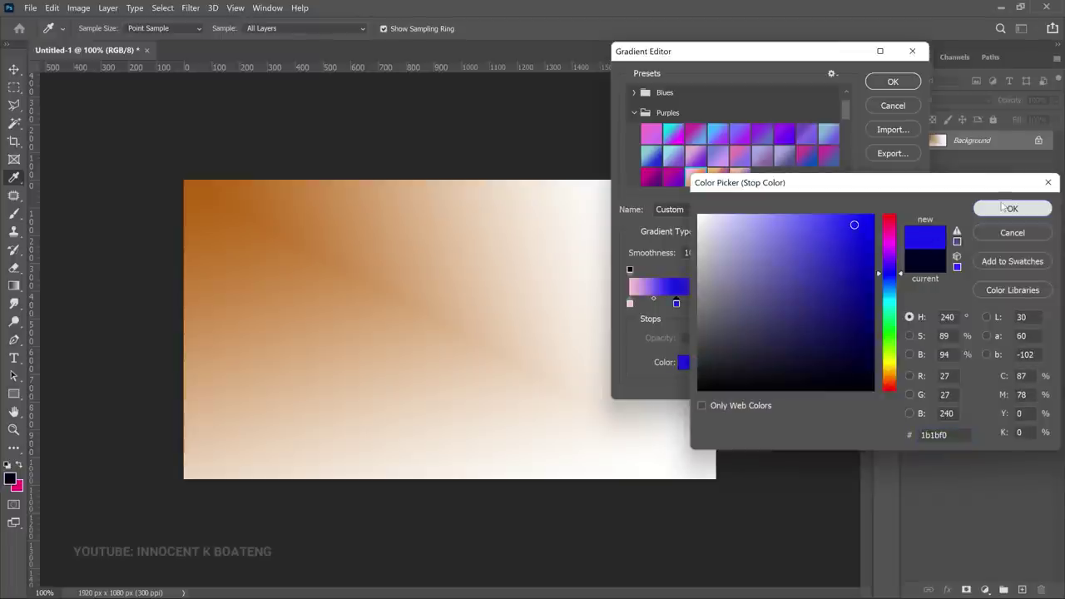
{"action": "left_click", "coordinate": [1003, 208]}
{"action": "left_click", "coordinate": [869, 303]}
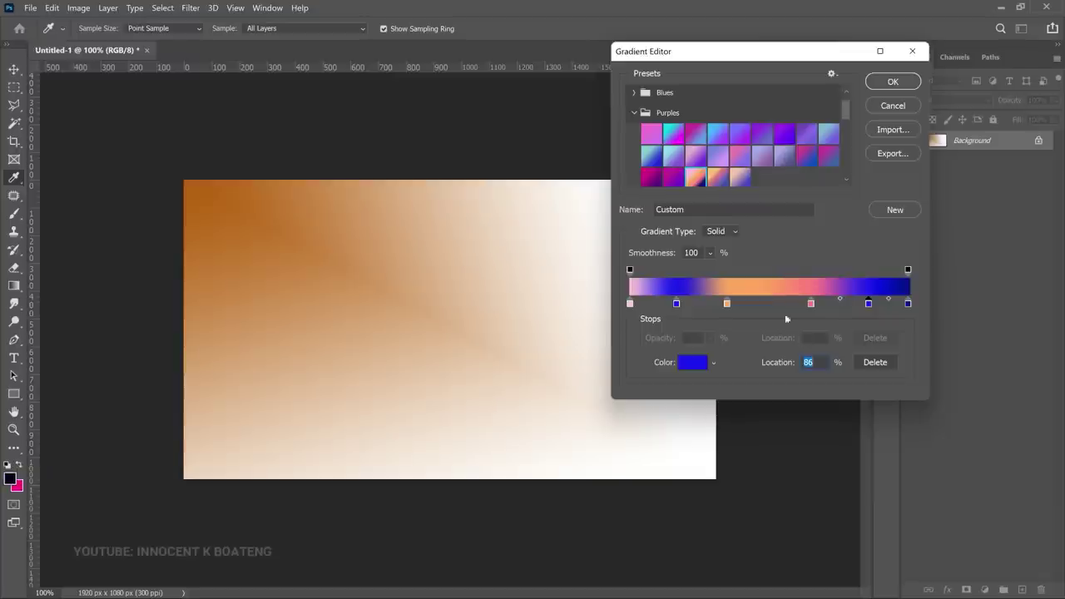
Load the Purple_01 preset and set its starting color stop to magenta #fd05b6
{"action": "left_click", "coordinate": [650, 134]}
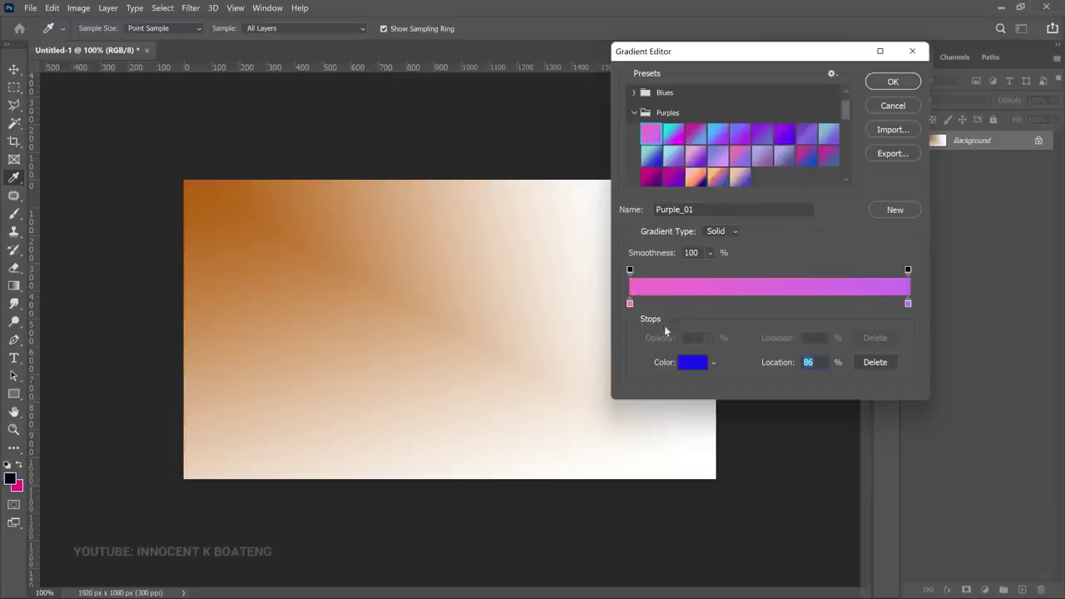
{"action": "left_click", "coordinate": [630, 304]}
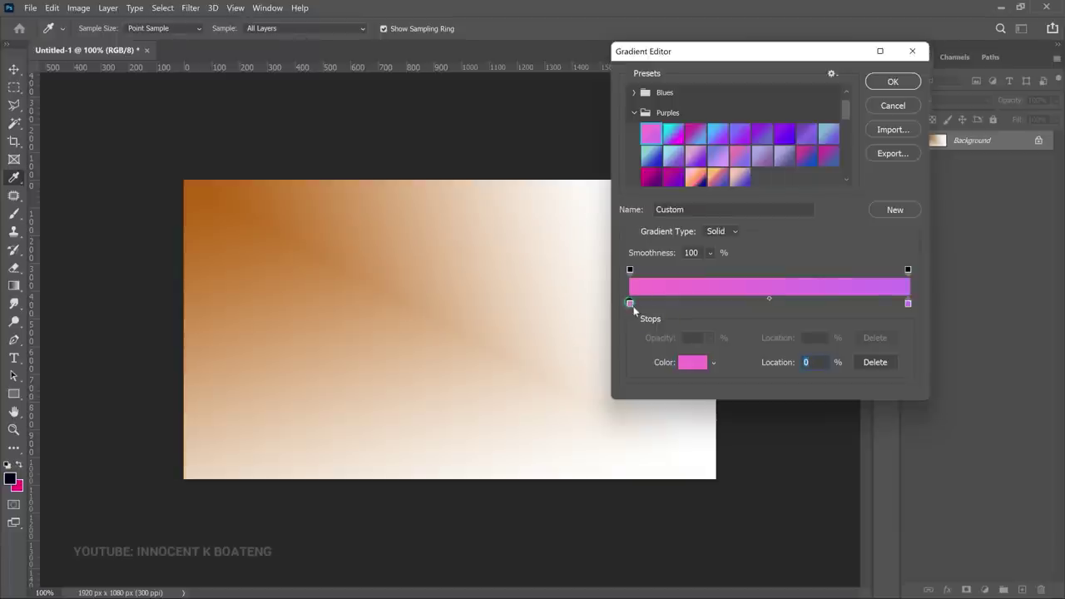
{"action": "left_click", "coordinate": [691, 363]}
{"action": "left_click_drag", "start_coordinate": [856, 214], "coordinate": [870, 217]}
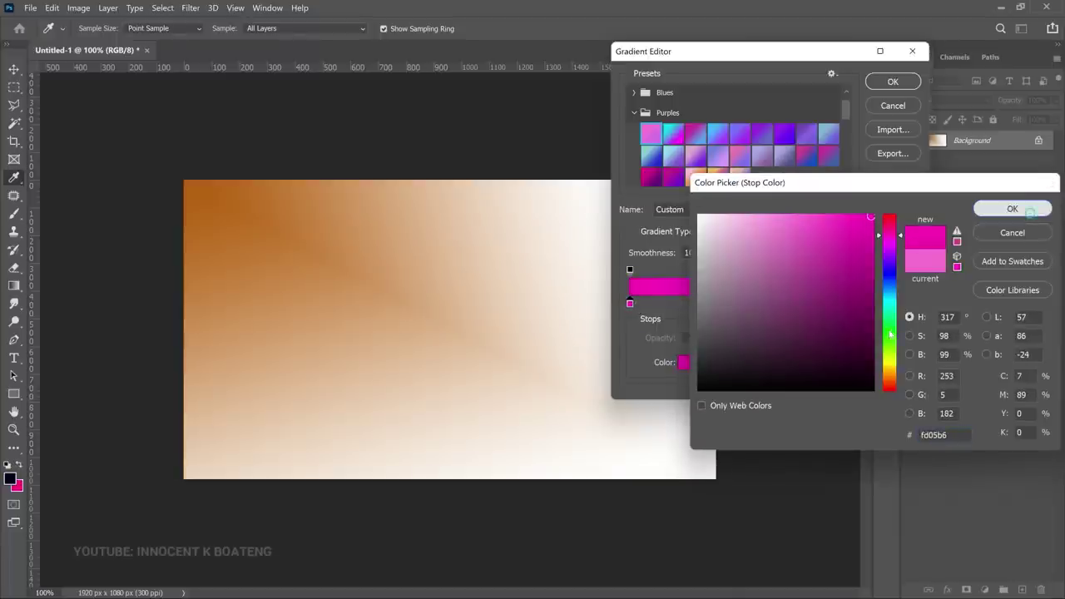
{"action": "left_click", "coordinate": [1013, 209]}
Set the gradient's ending color stop at 100% to pinkish red #ff005a
{"action": "left_click", "coordinate": [908, 305]}
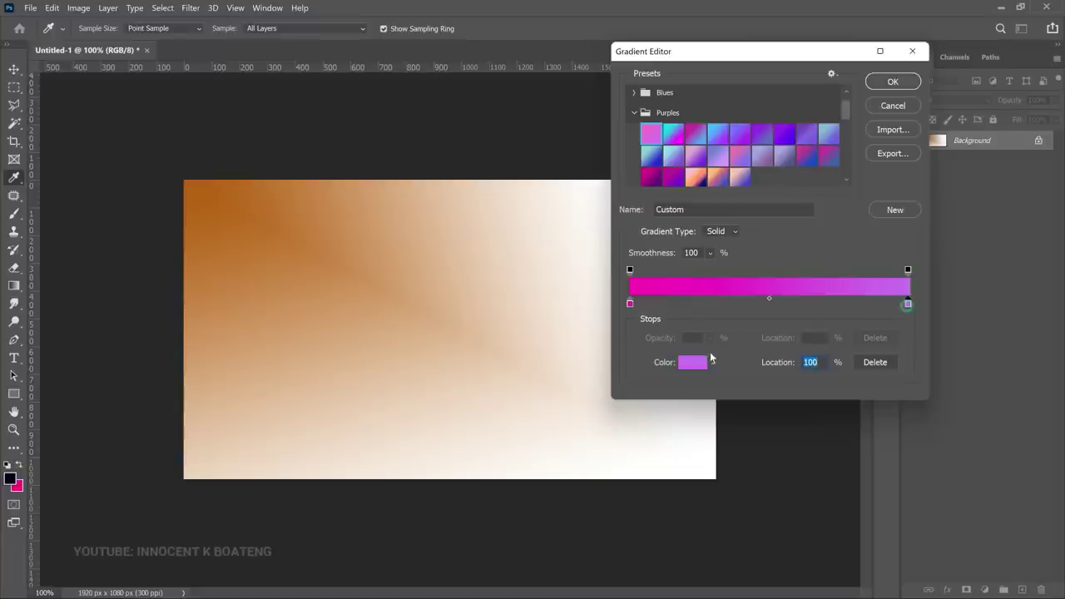
{"action": "left_click", "coordinate": [699, 364]}
{"action": "type", "text": "ff0096"}
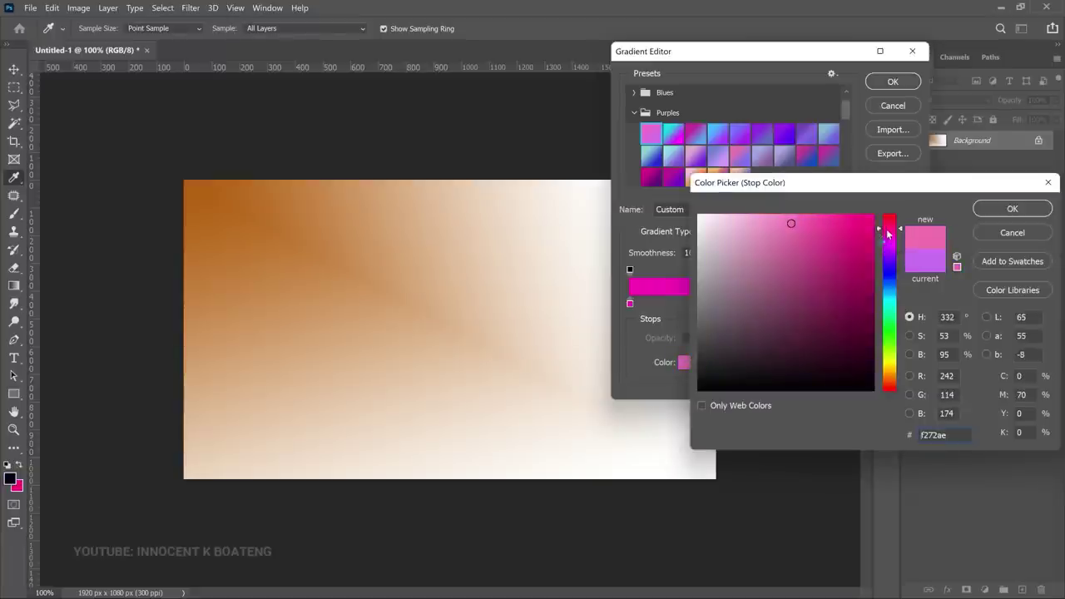
{"action": "left_click_drag", "start_coordinate": [893, 238], "coordinate": [891, 226]}
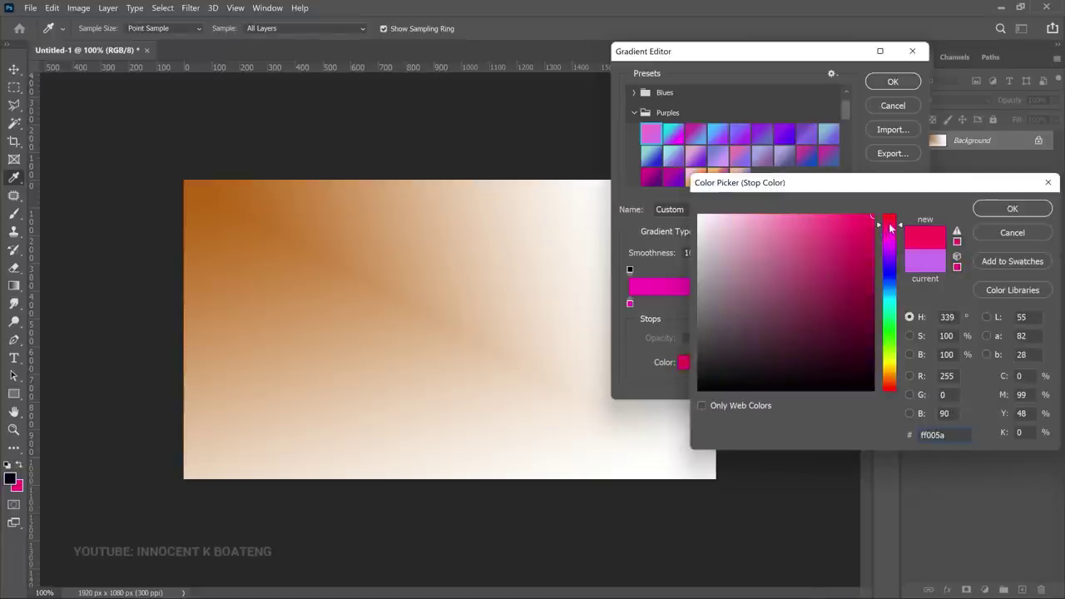
{"action": "left_click", "coordinate": [1012, 209]}
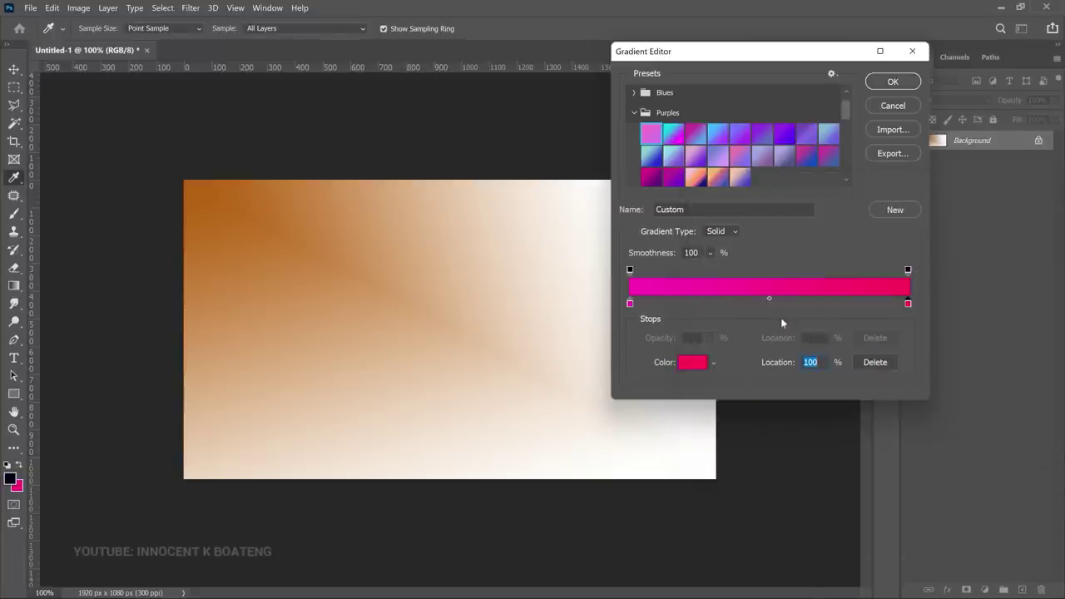
Accept the magenta-to-red gradient and draw it diagonally across the canvas from the upper-left to the lower-right corner
{"action": "left_click", "coordinate": [892, 83]}
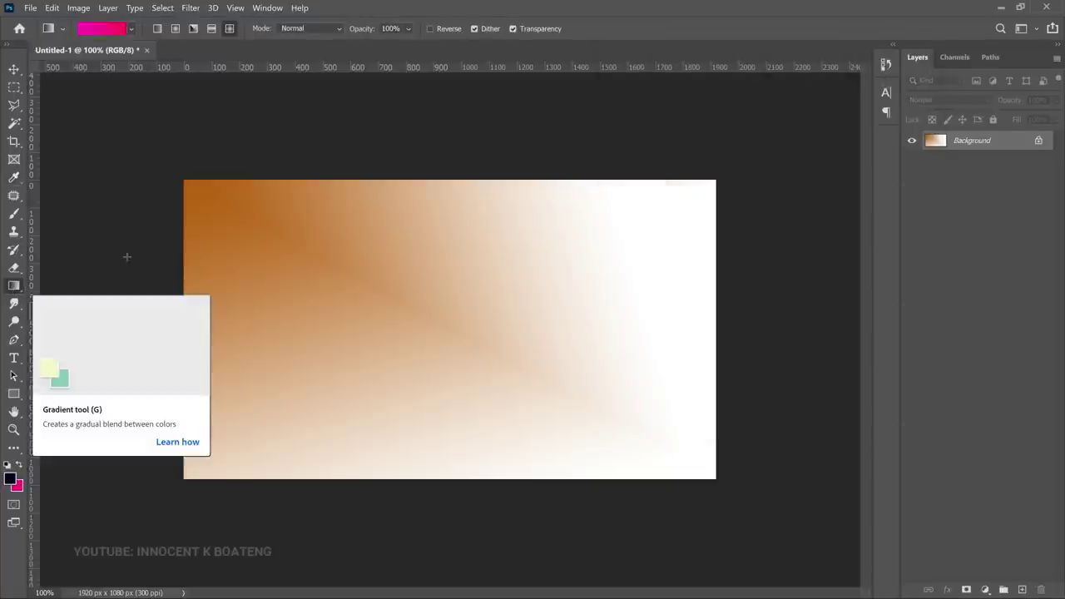
{"action": "left_click_drag", "start_coordinate": [198, 195], "coordinate": [675, 447]}
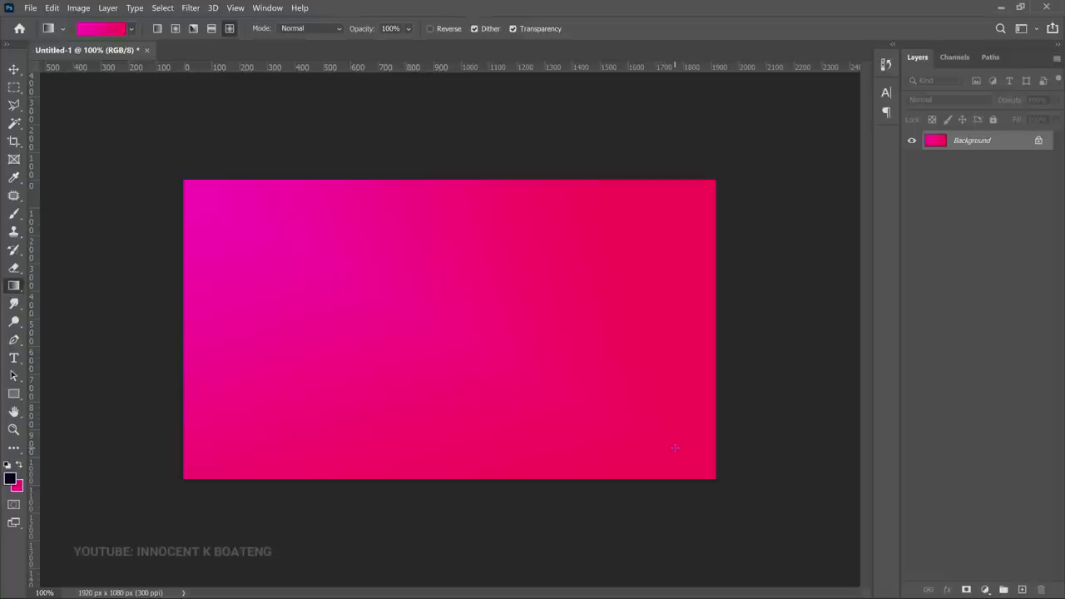
{"action": "key", "text": "v"}
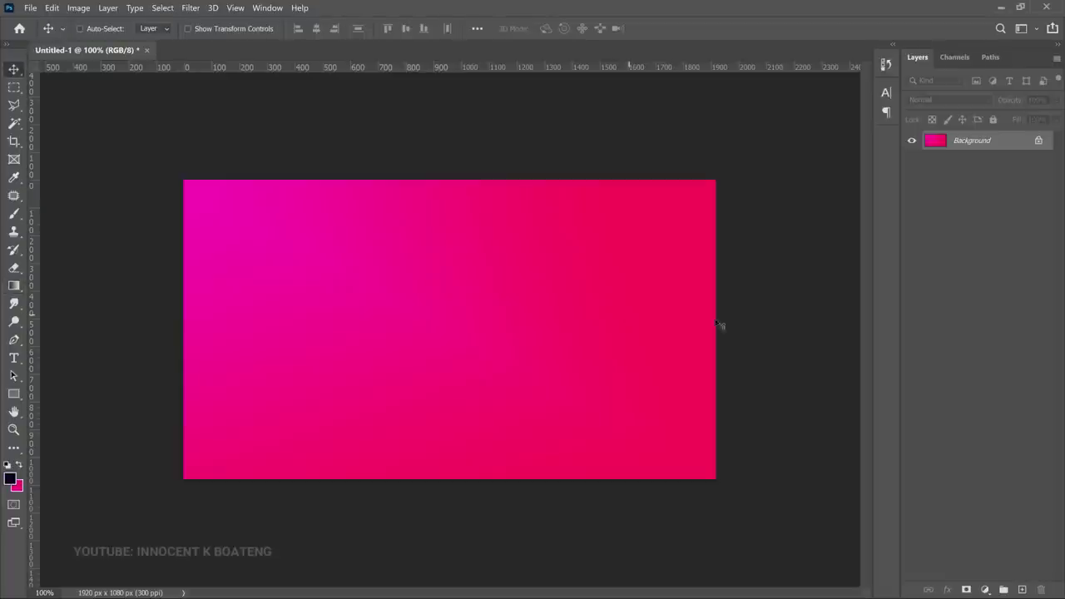
Add a Gradient fill layer above the Background layer
{"action": "left_click", "coordinate": [985, 589]}
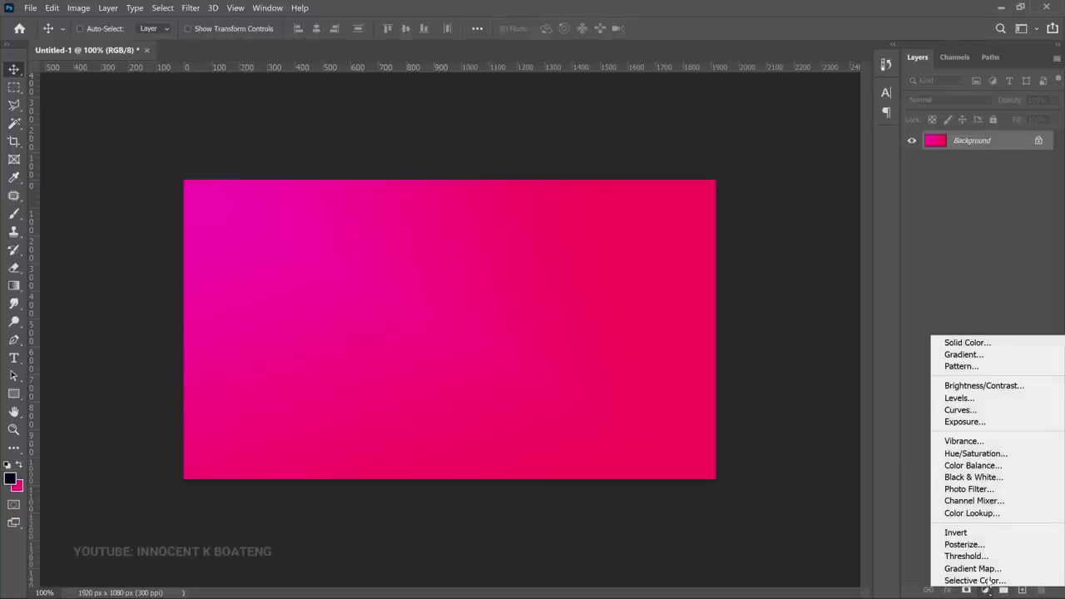
{"action": "left_click", "coordinate": [987, 355]}
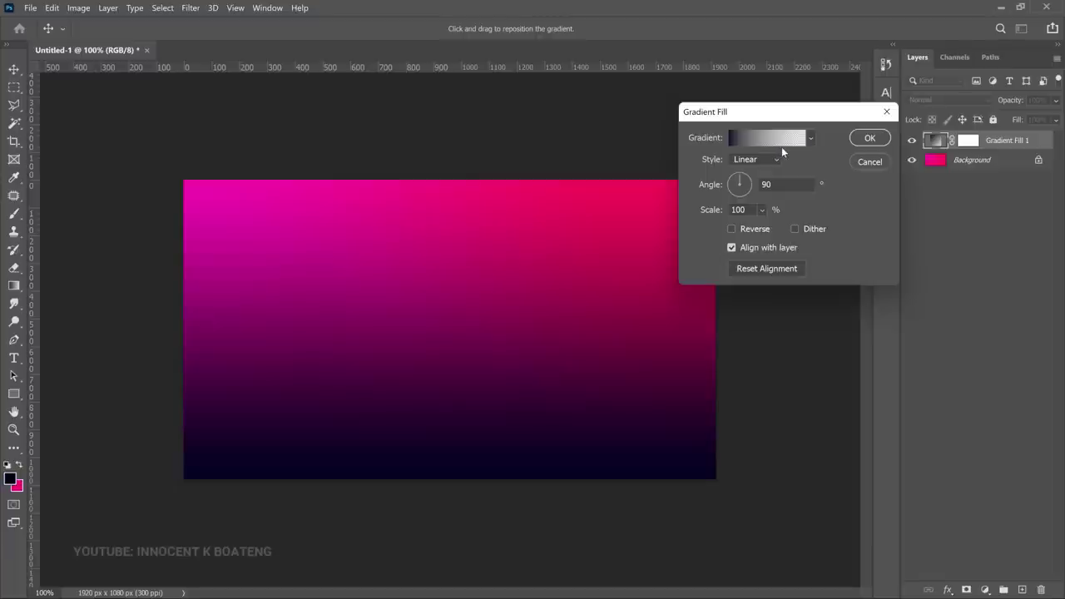
{"action": "left_click_drag", "start_coordinate": [781, 147], "coordinate": [697, 131]}
Apply the Foreground to Background preset from the Basics group to the gradient fill, after trying Black, White
{"action": "left_click", "coordinate": [697, 131]}
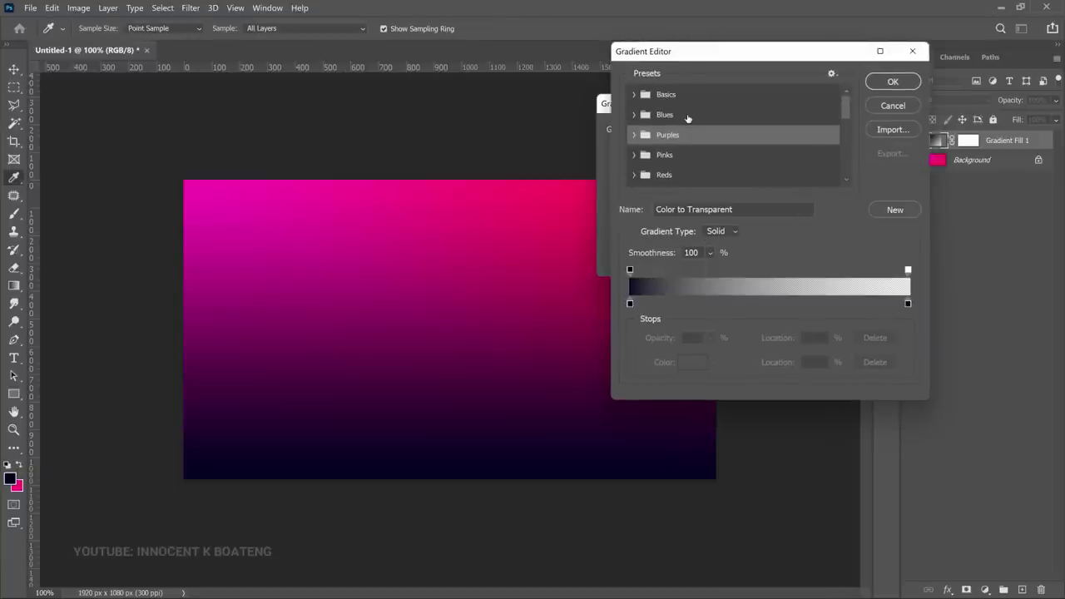
{"action": "left_click", "coordinate": [635, 96]}
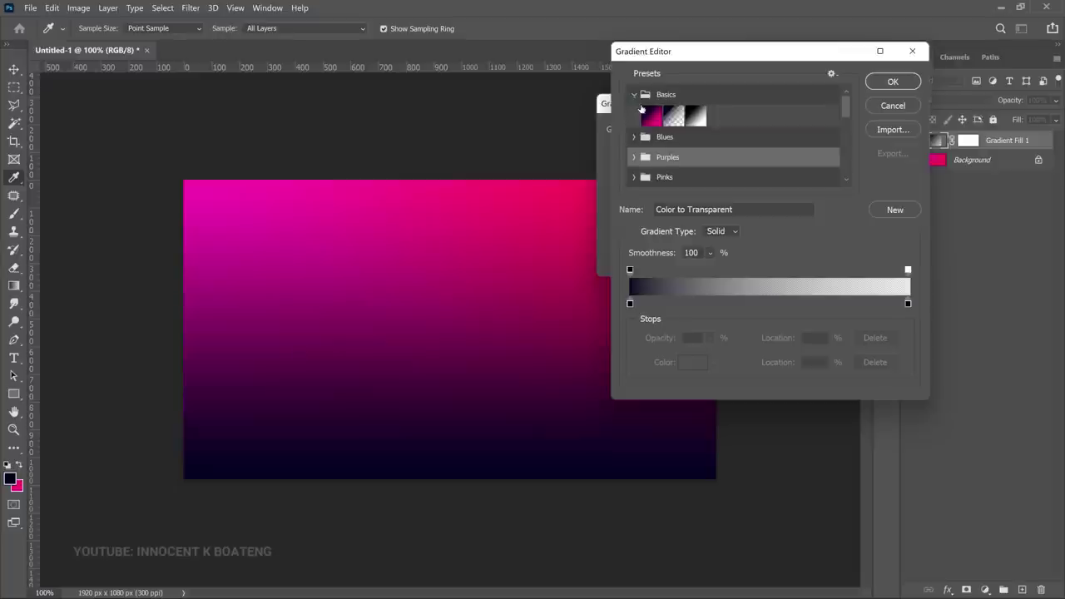
{"action": "left_click", "coordinate": [696, 116]}
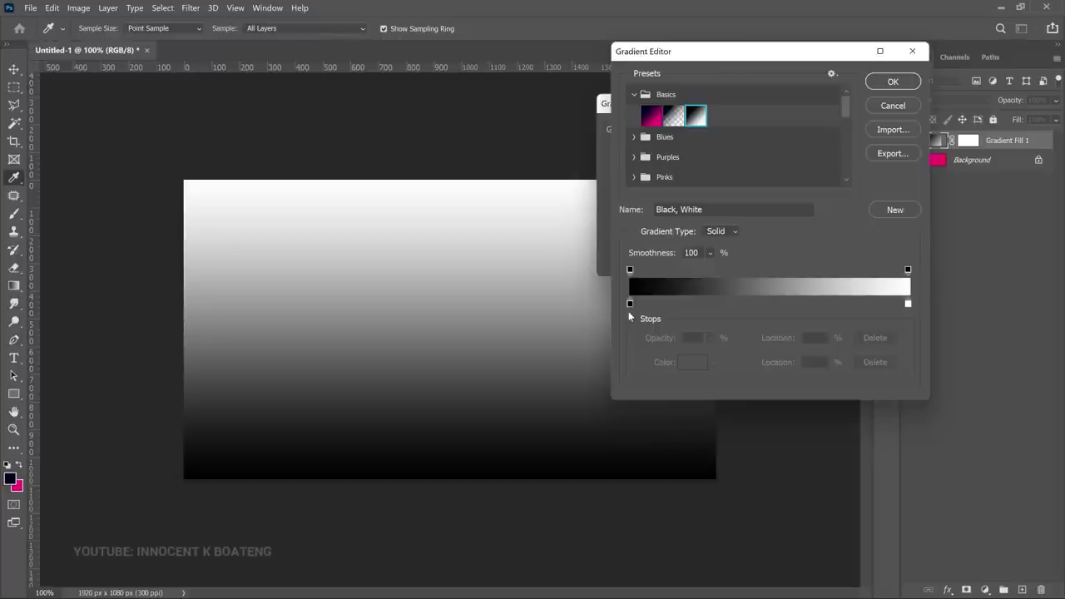
{"action": "left_click", "coordinate": [652, 116]}
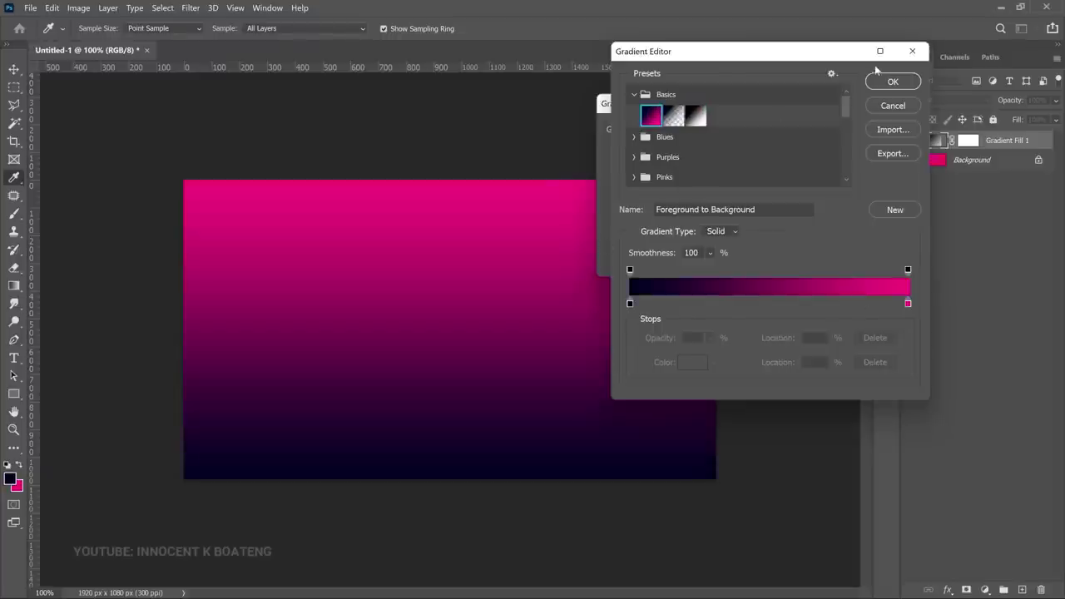
{"action": "left_click", "coordinate": [893, 83]}
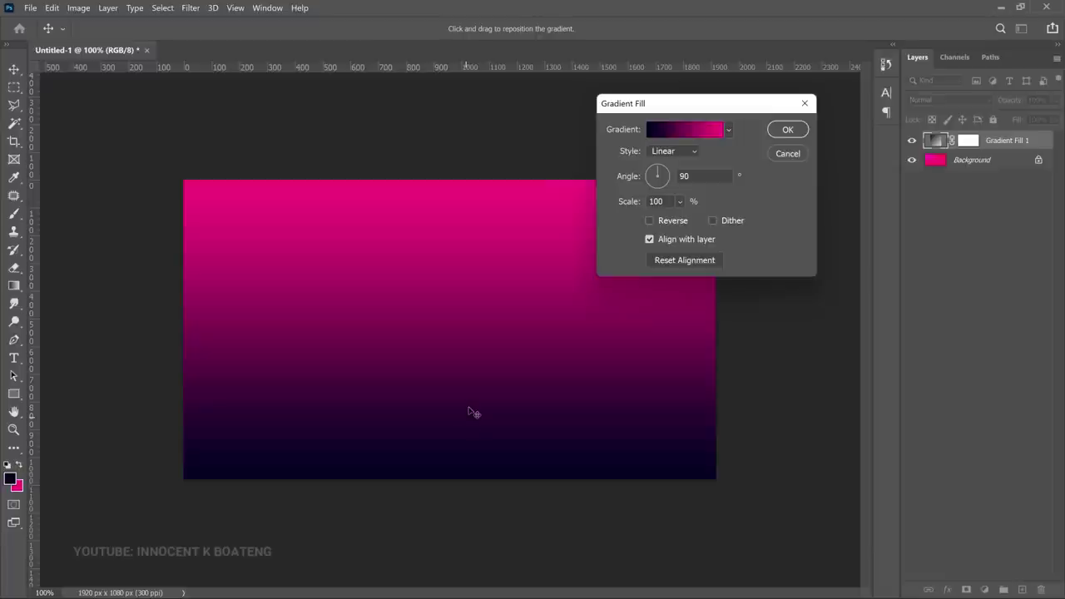
Set the gradient fill's style to Radial and add three color stops at about 22%, 53% and 74%
{"action": "left_click", "coordinate": [675, 154]}
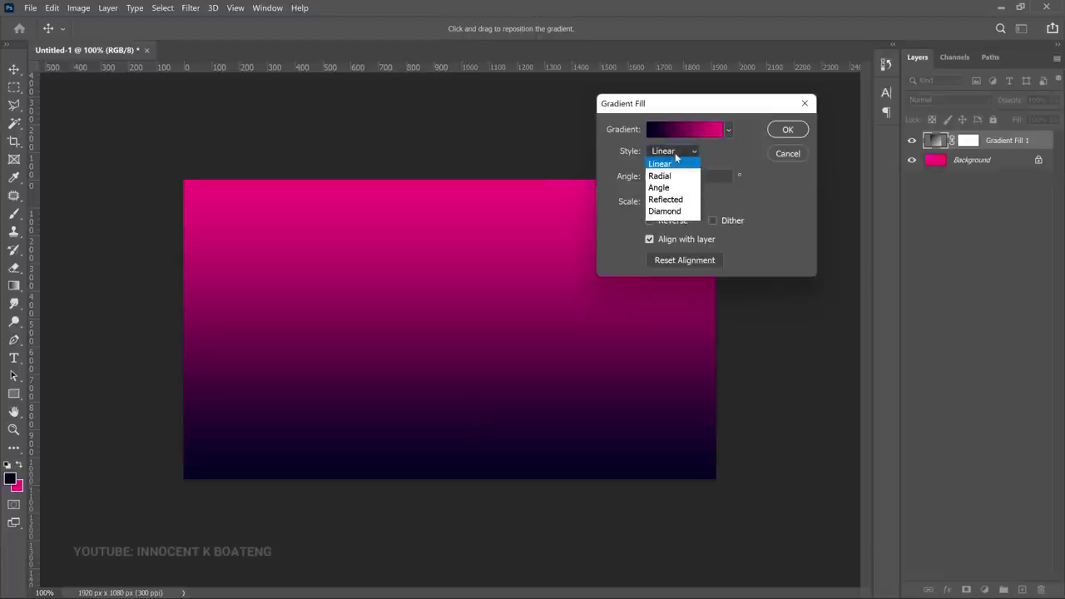
{"action": "left_click", "coordinate": [661, 176]}
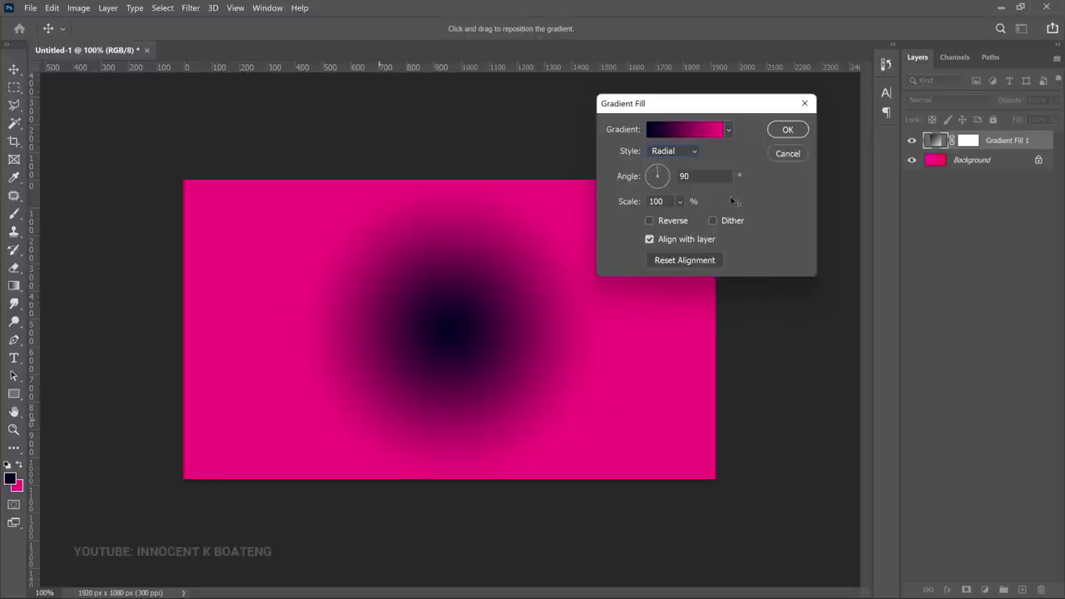
{"action": "left_click", "coordinate": [687, 129]}
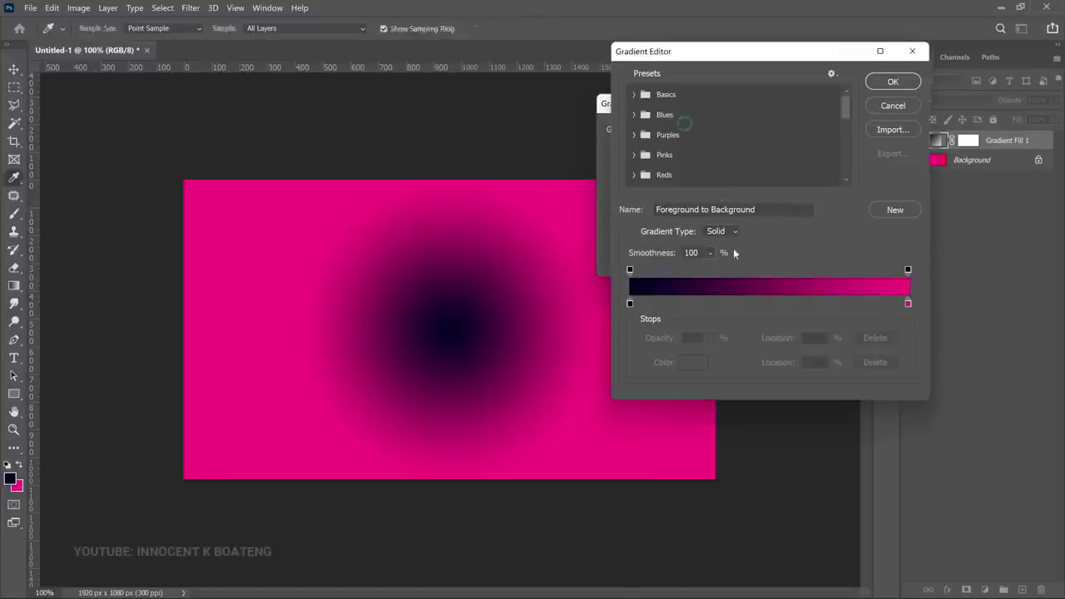
{"action": "left_click", "coordinate": [691, 303]}
{"action": "left_click", "coordinate": [777, 303]}
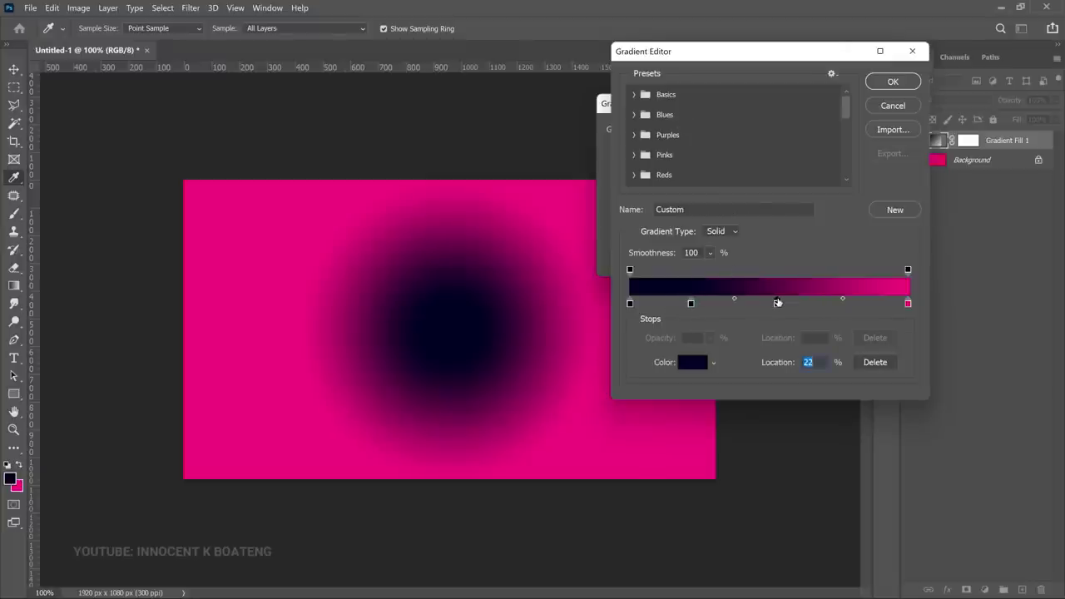
{"action": "left_click", "coordinate": [836, 303]}
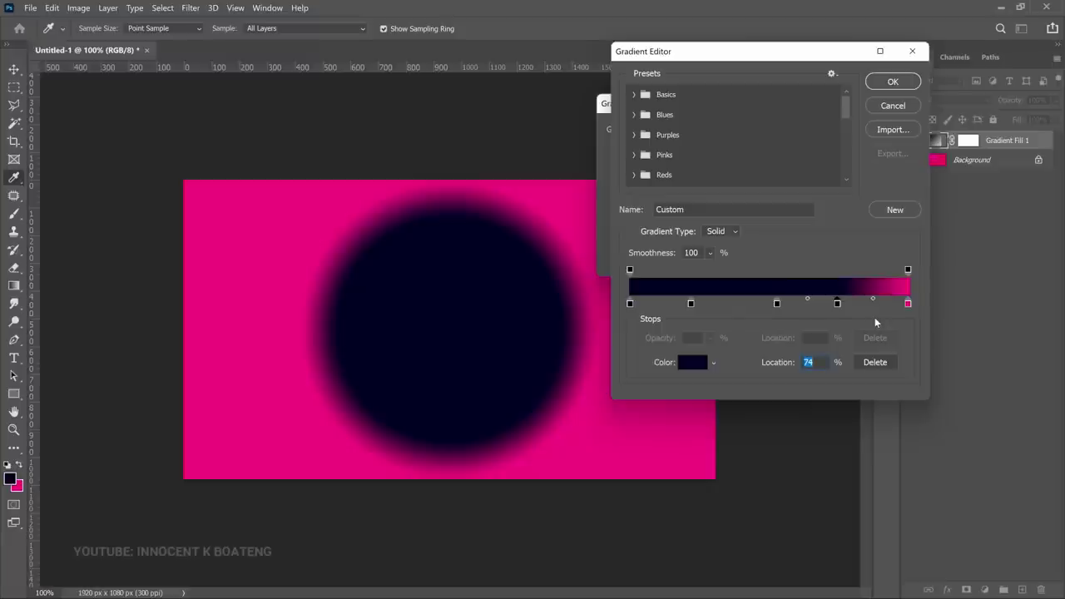
Recolor the three middle stops mint green, magenta and yellow #e1ba06 in order, and accept the custom gradient
{"action": "left_click", "coordinate": [692, 304]}
{"action": "left_click", "coordinate": [693, 362]}
{"action": "left_click_drag", "start_coordinate": [887, 254], "coordinate": [886, 312]}
{"action": "left_click", "coordinate": [1012, 208]}
{"action": "left_click", "coordinate": [692, 362]}
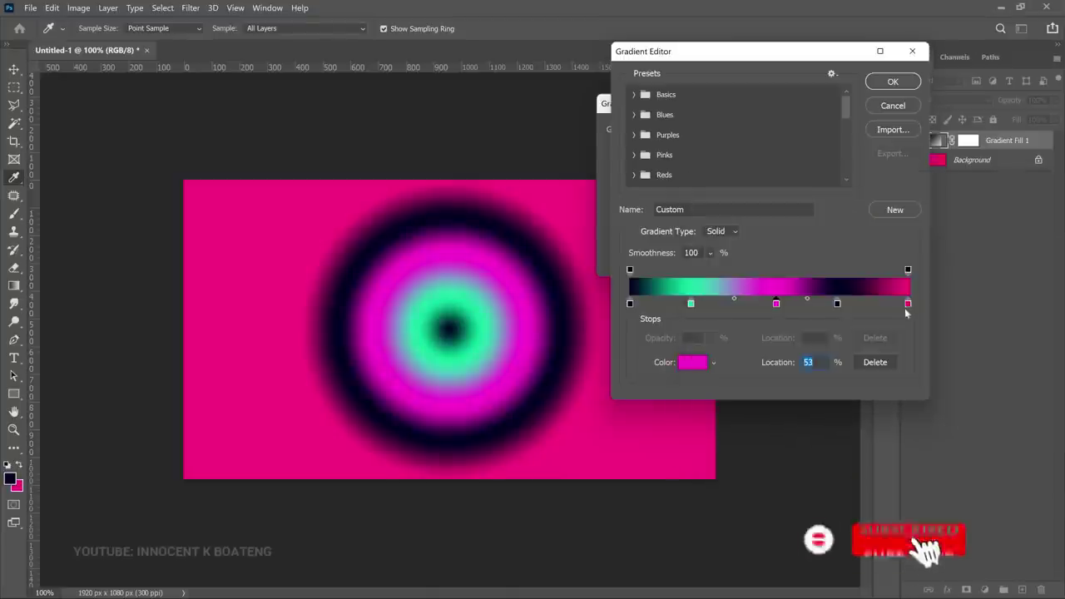
{"action": "double_click", "coordinate": [837, 304]}
{"action": "left_click", "coordinate": [869, 237]}
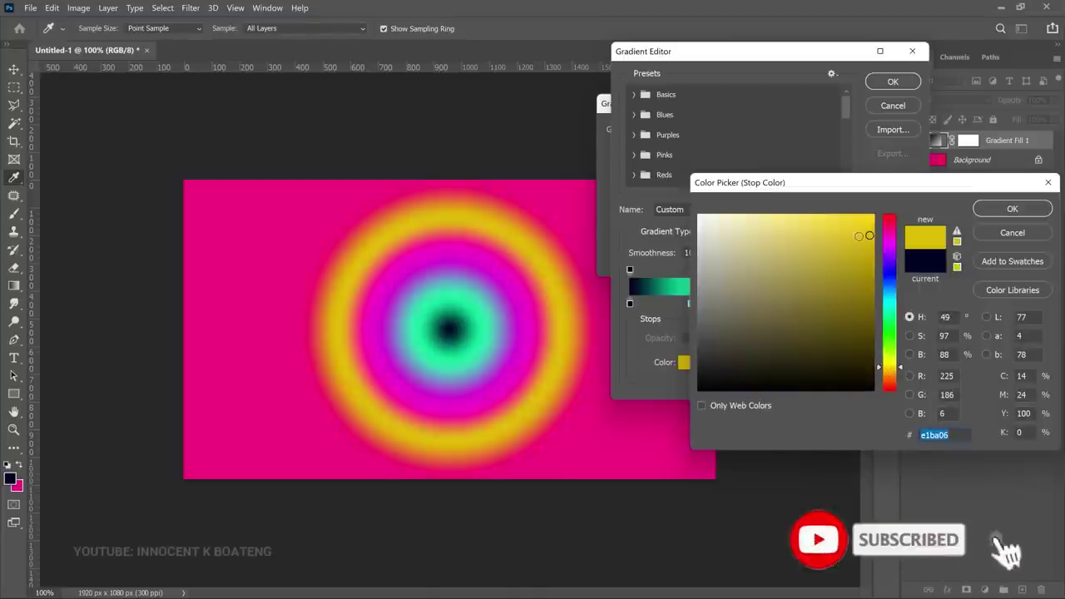
{"action": "left_click", "coordinate": [1009, 210]}
{"action": "key", "text": "Return"}
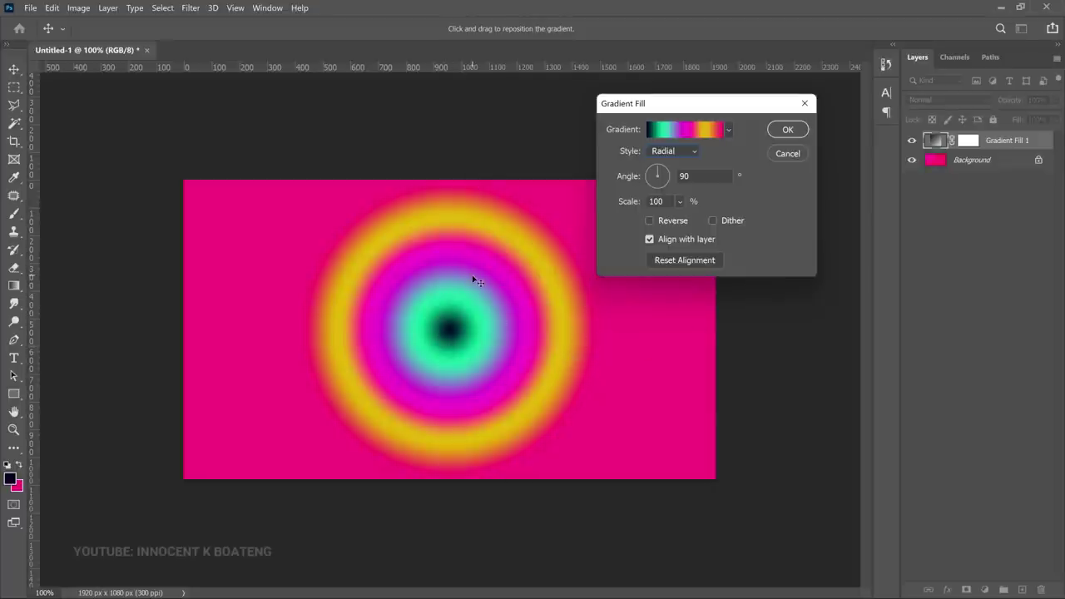
Try the Angle, Reflected and Diamond styles on the multicolor gradient fill
{"action": "left_click", "coordinate": [691, 152]}
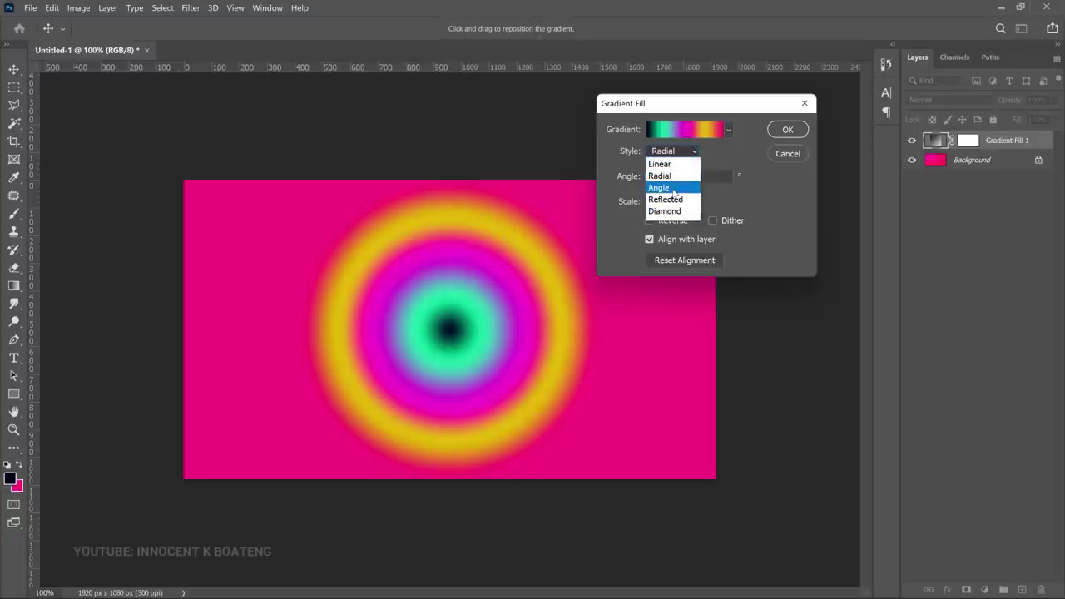
{"action": "left_click", "coordinate": [675, 189]}
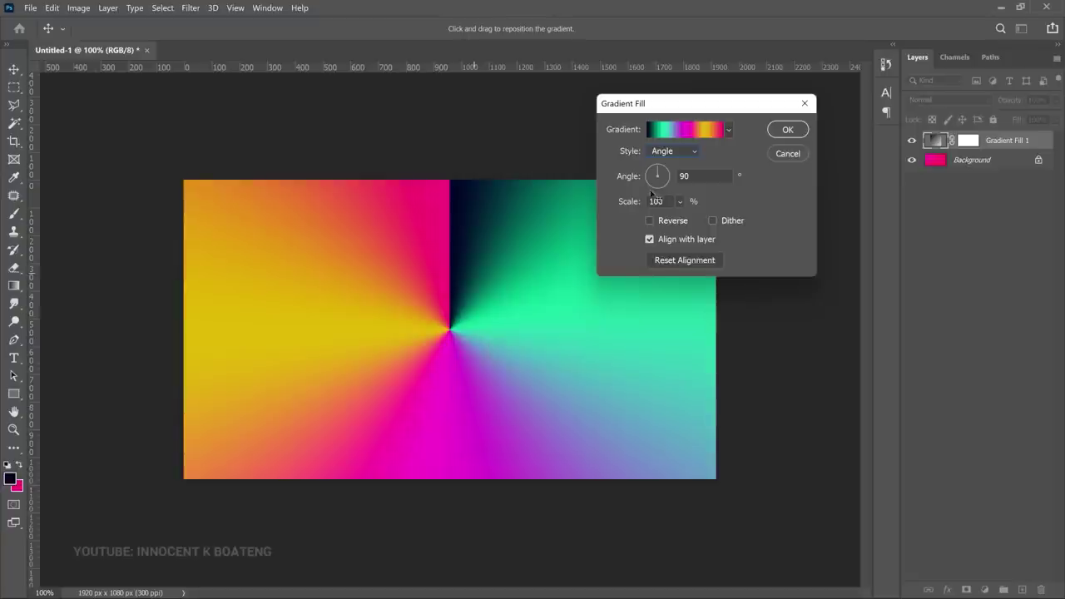
{"action": "left_click", "coordinate": [681, 154]}
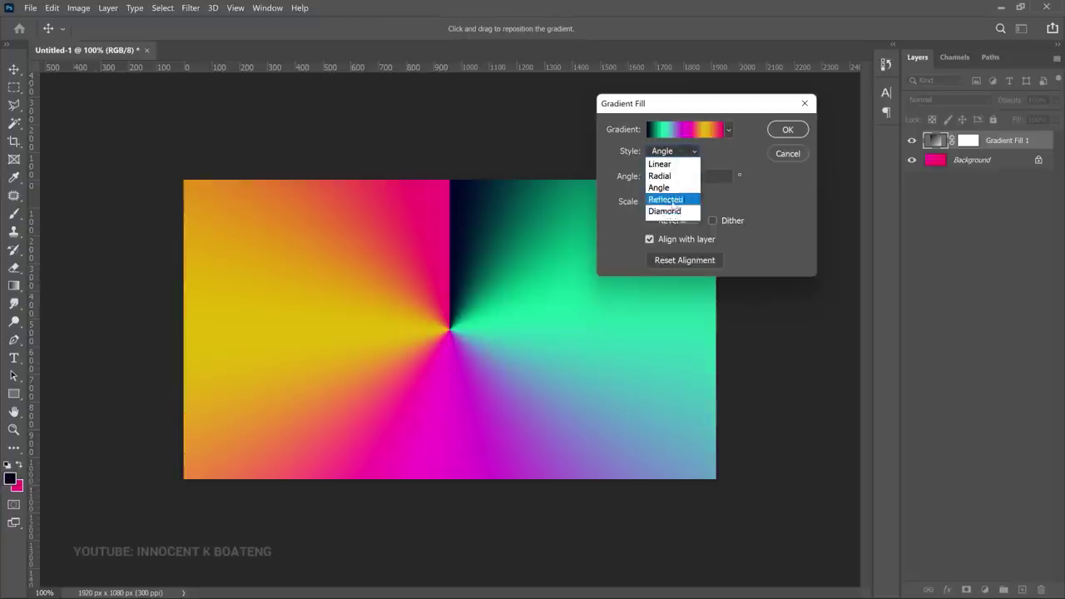
{"action": "left_click", "coordinate": [667, 199]}
{"action": "left_click", "coordinate": [676, 151]}
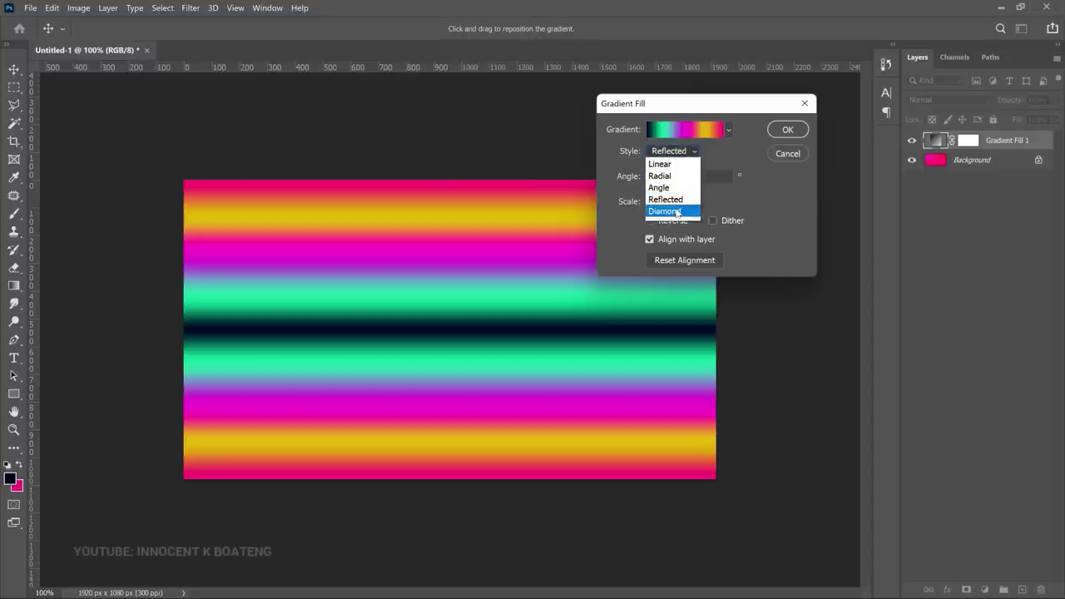
{"action": "left_click", "coordinate": [678, 211]}
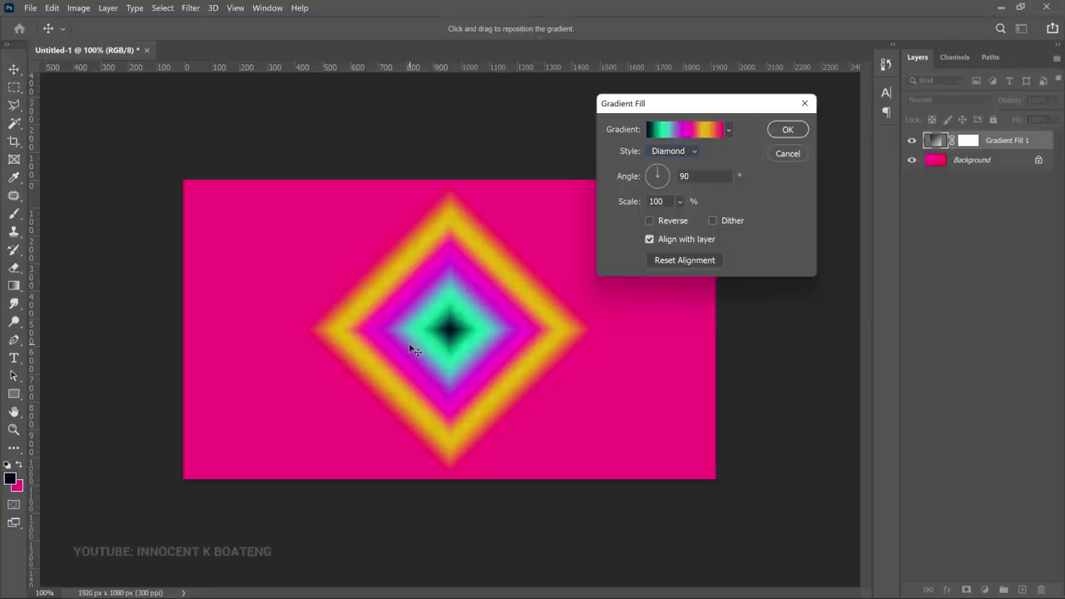
Apply the Foreground to Background preset from the Basics group and set the gradient fill's style to Linear
{"action": "left_click", "coordinate": [684, 129]}
{"action": "left_click", "coordinate": [635, 94]}
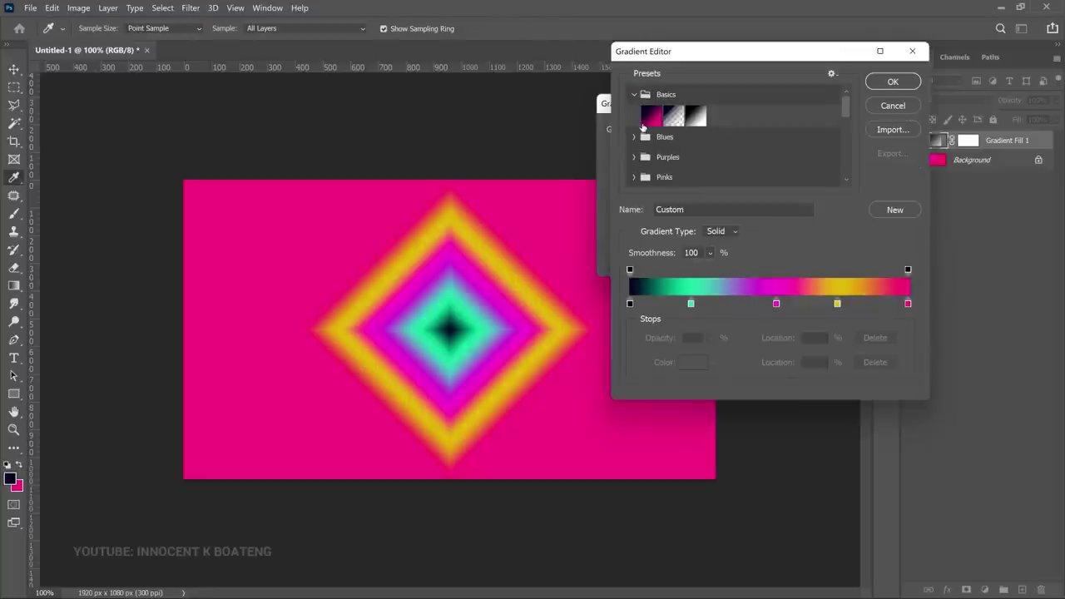
{"action": "left_click", "coordinate": [653, 121]}
{"action": "left_click", "coordinate": [892, 81]}
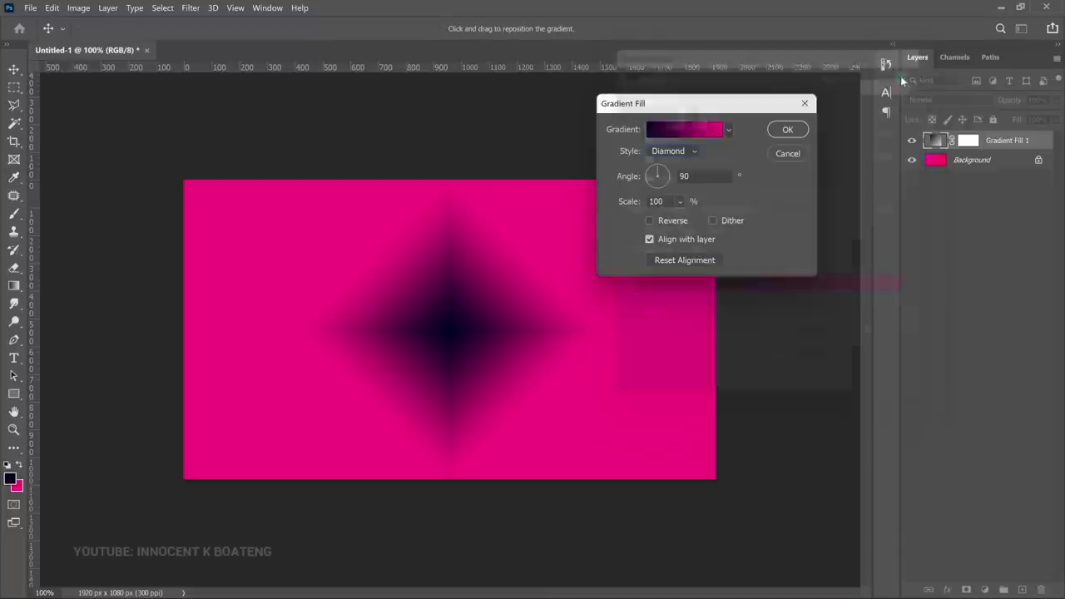
{"action": "left_click", "coordinate": [671, 155]}
{"action": "left_click", "coordinate": [668, 160]}
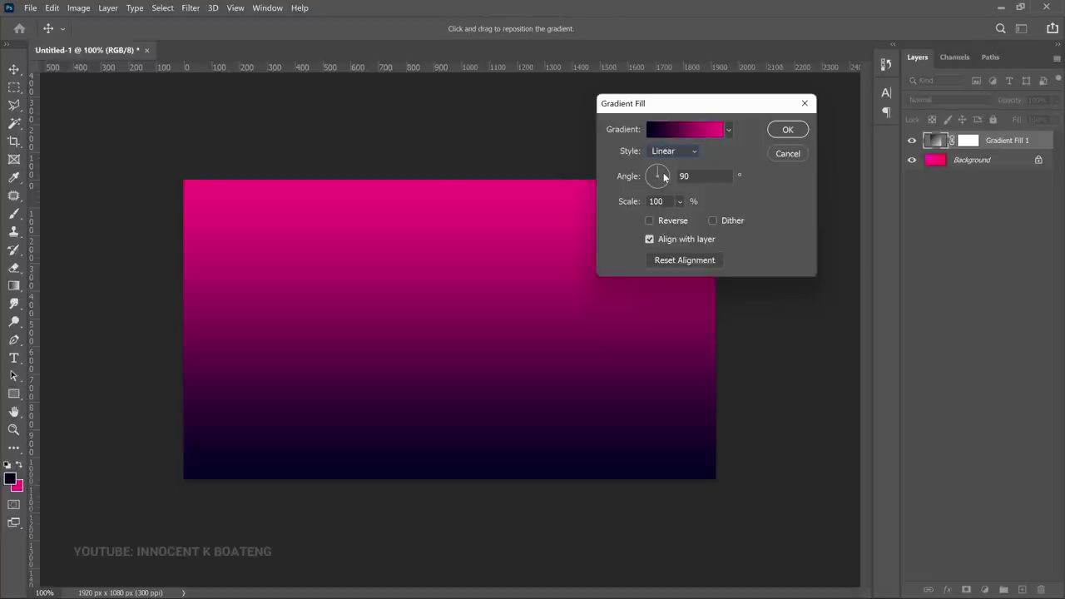
Set the linear gradient's angle to -10.32°, after trying 102.91° and 41.6°
{"action": "mouse_move", "coordinate": [663, 176]}
{"action": "left_mouse_down"}
{"action": "mouse_move", "coordinate": [652, 182]}
{"action": "mouse_move", "coordinate": [650, 171]}
{"action": "mouse_move", "coordinate": [664, 174]}
{"action": "left_mouse_up"}
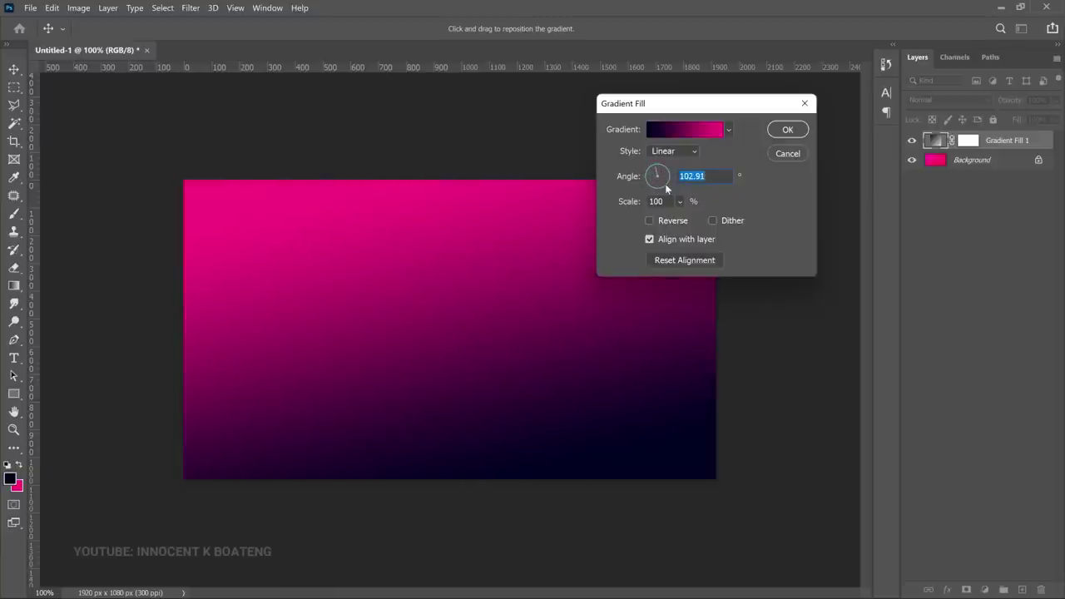
{"action": "left_click", "coordinate": [666, 174]}
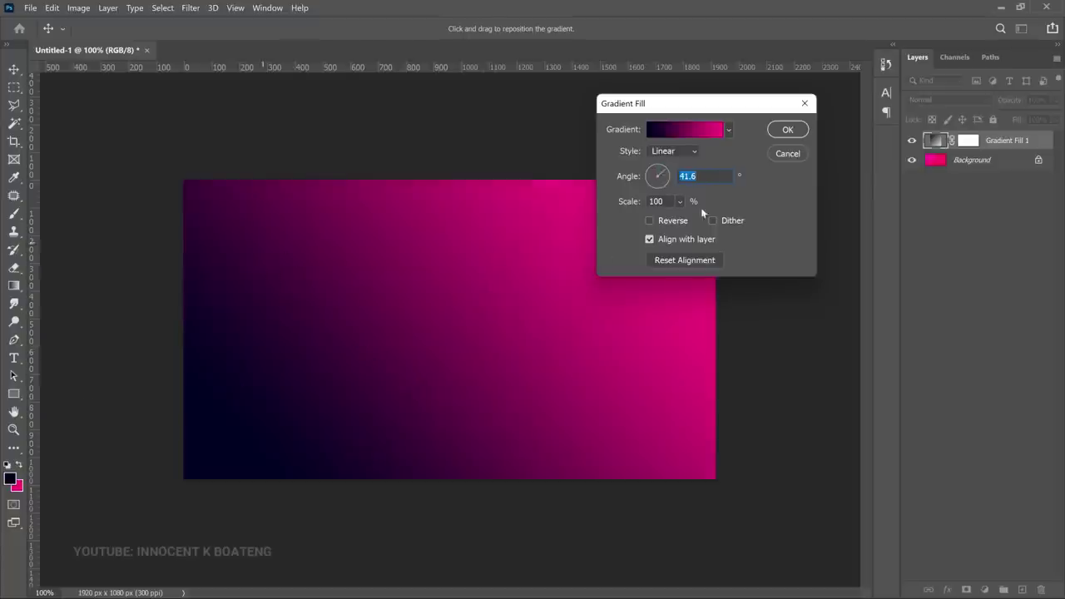
{"action": "left_click", "coordinate": [667, 178]}
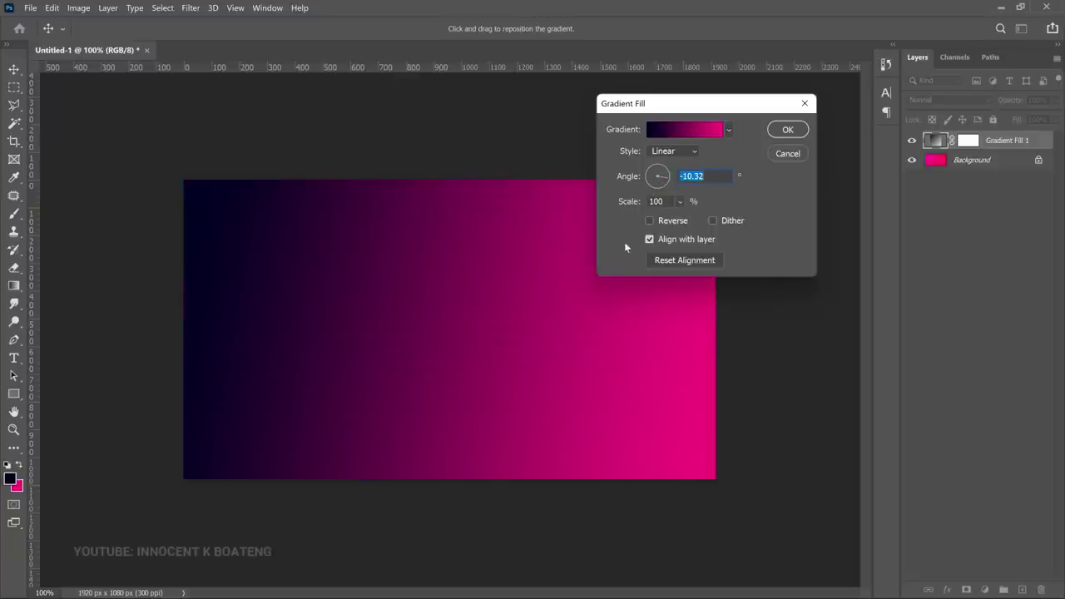
Try gradient scales of 243%, 440%, 78% and 1%, and return the scale to 100%
{"action": "left_click", "coordinate": [680, 202]}
{"action": "left_click_drag", "start_coordinate": [688, 219], "coordinate": [700, 222]}
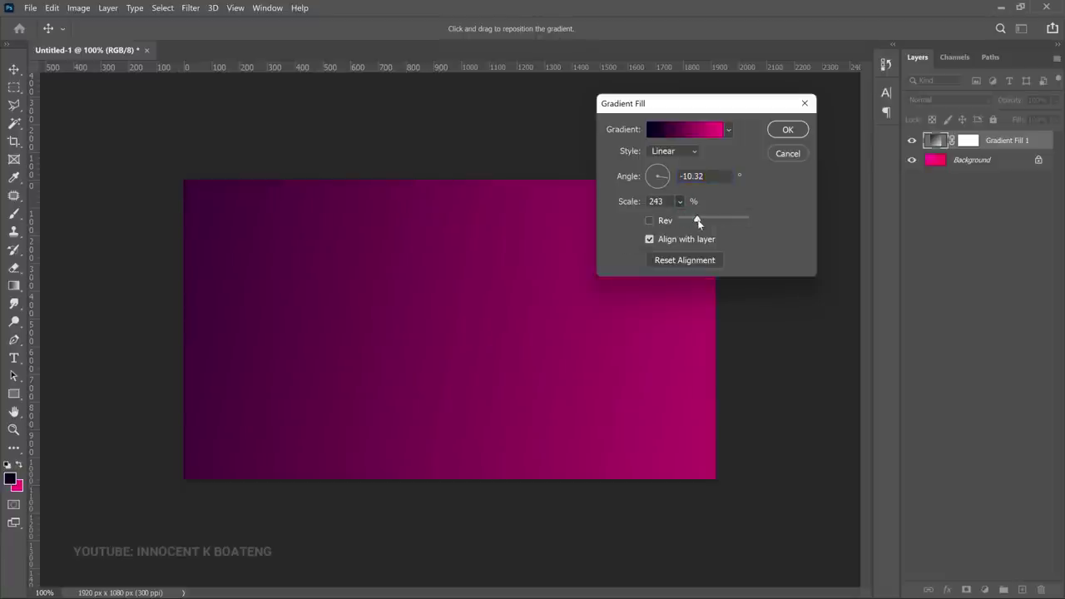
{"action": "left_click_drag", "start_coordinate": [698, 219], "coordinate": [717, 218]}
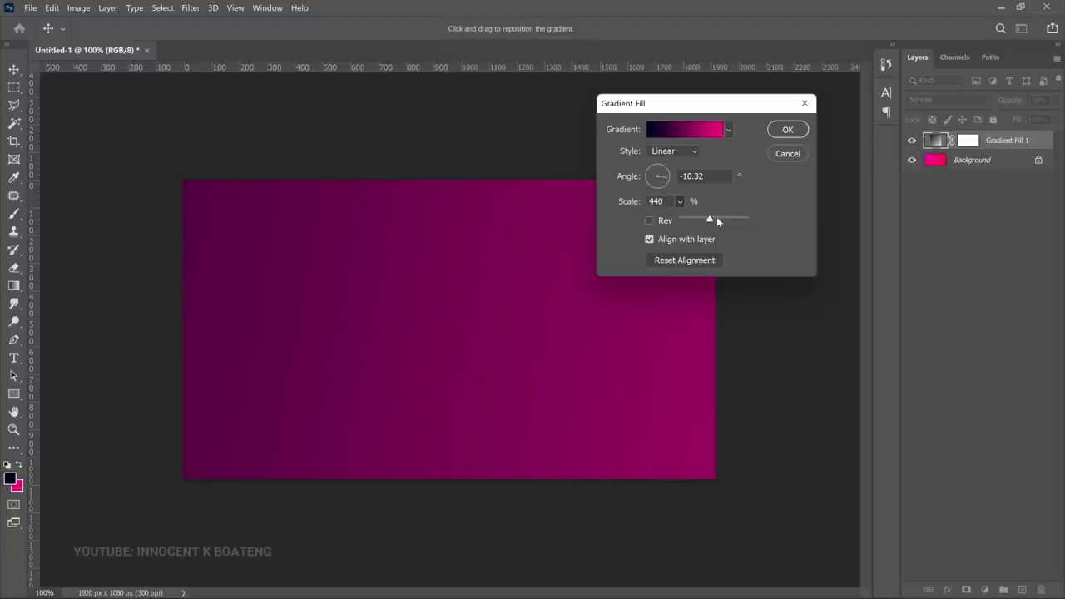
{"action": "left_click_drag", "start_coordinate": [716, 220], "coordinate": [690, 223]}
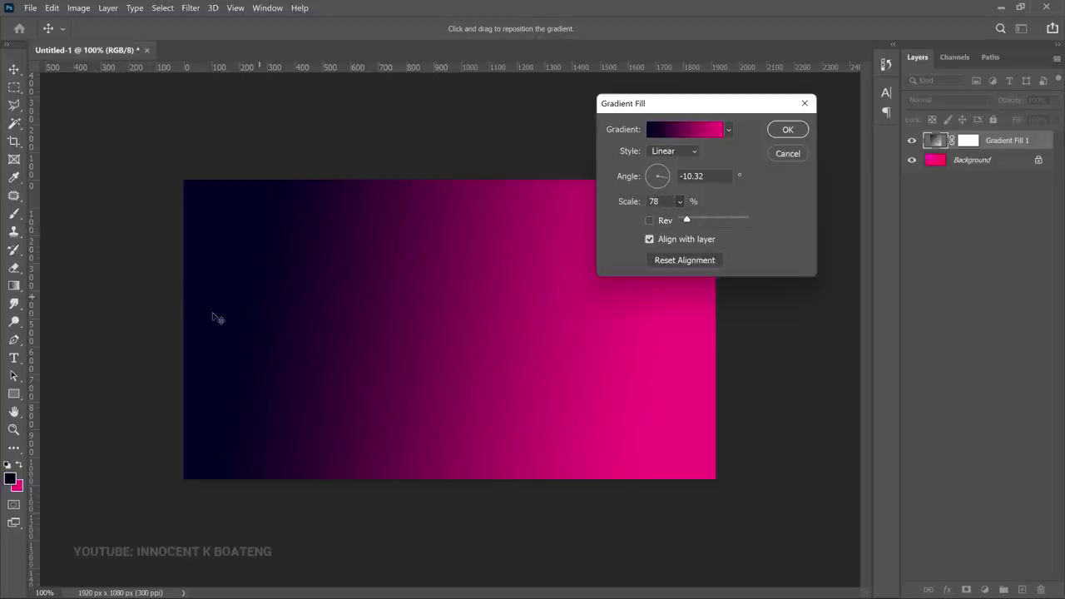
{"action": "left_click_drag", "start_coordinate": [684, 221], "coordinate": [632, 224]}
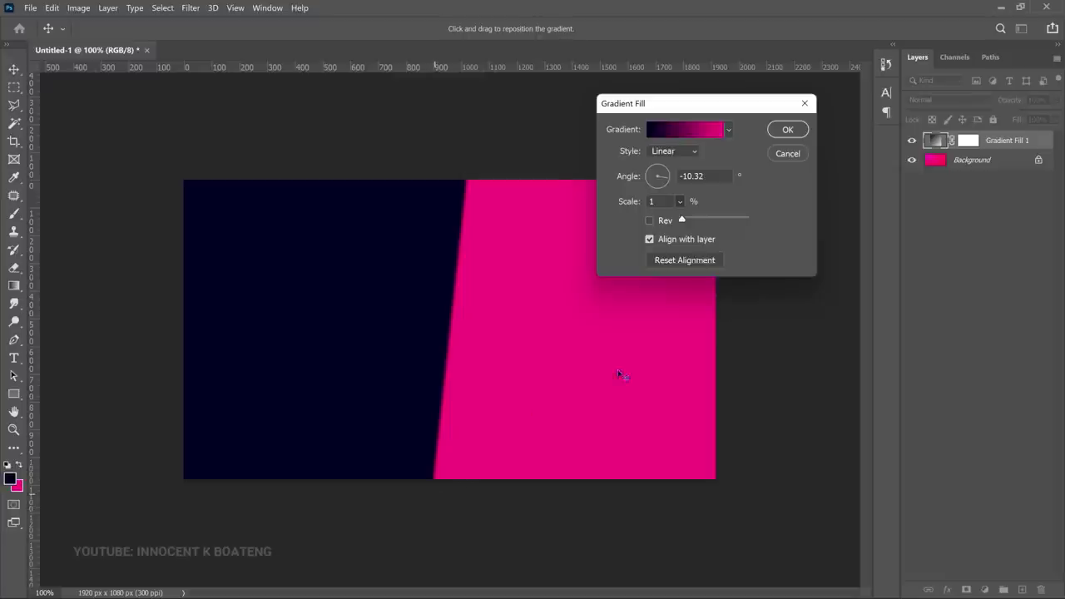
{"action": "left_click_drag", "start_coordinate": [682, 221], "coordinate": [689, 221]}
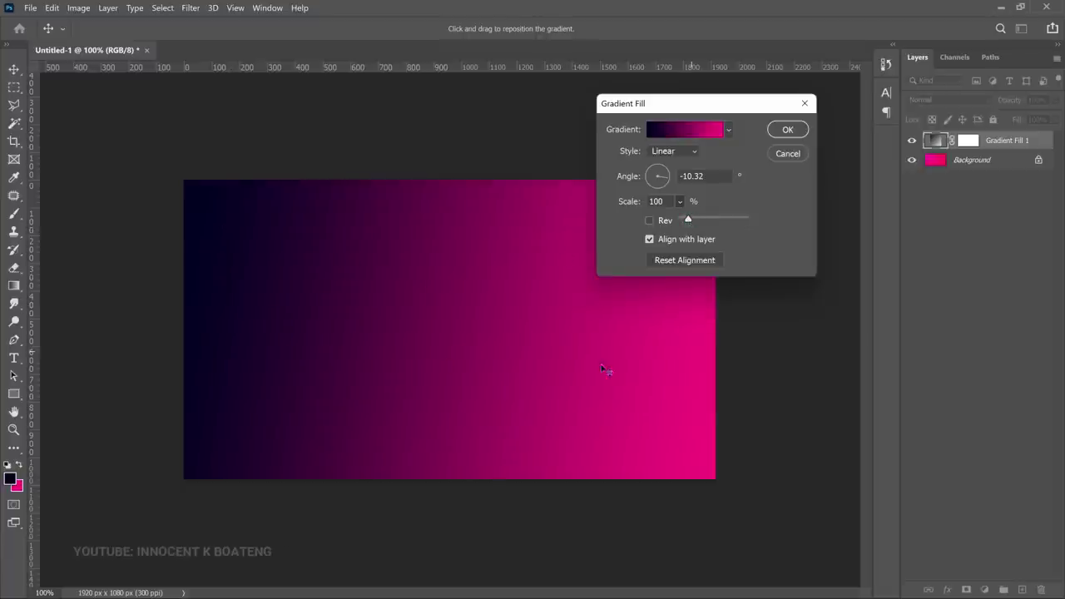
{"action": "left_click", "coordinate": [619, 256]}
Reverse the gradient's colors and accept the gradient fill settings
{"action": "left_click", "coordinate": [650, 220]}
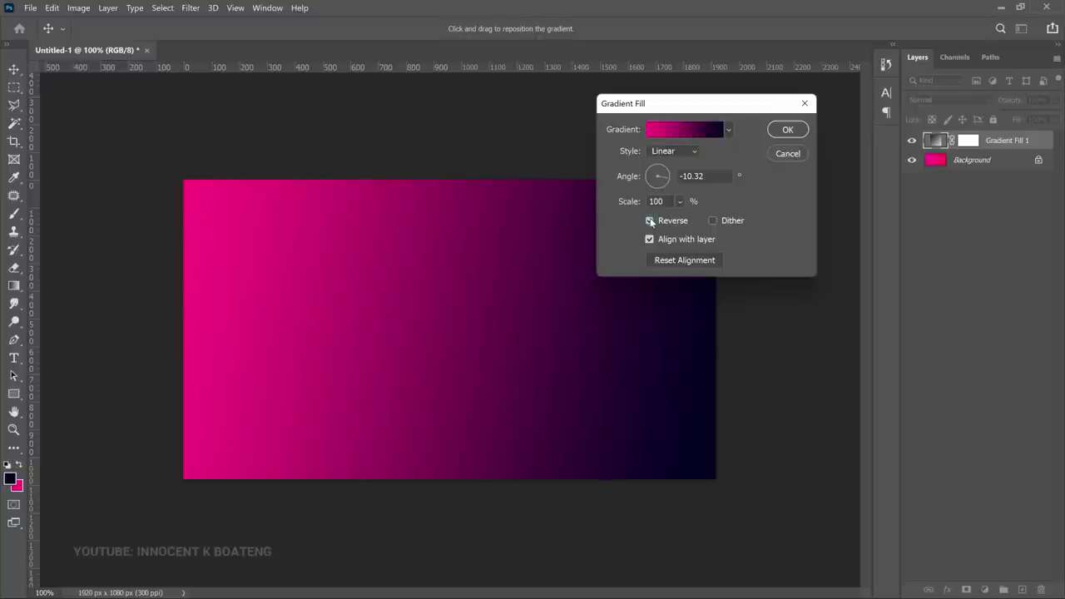
{"action": "left_click", "coordinate": [649, 220]}
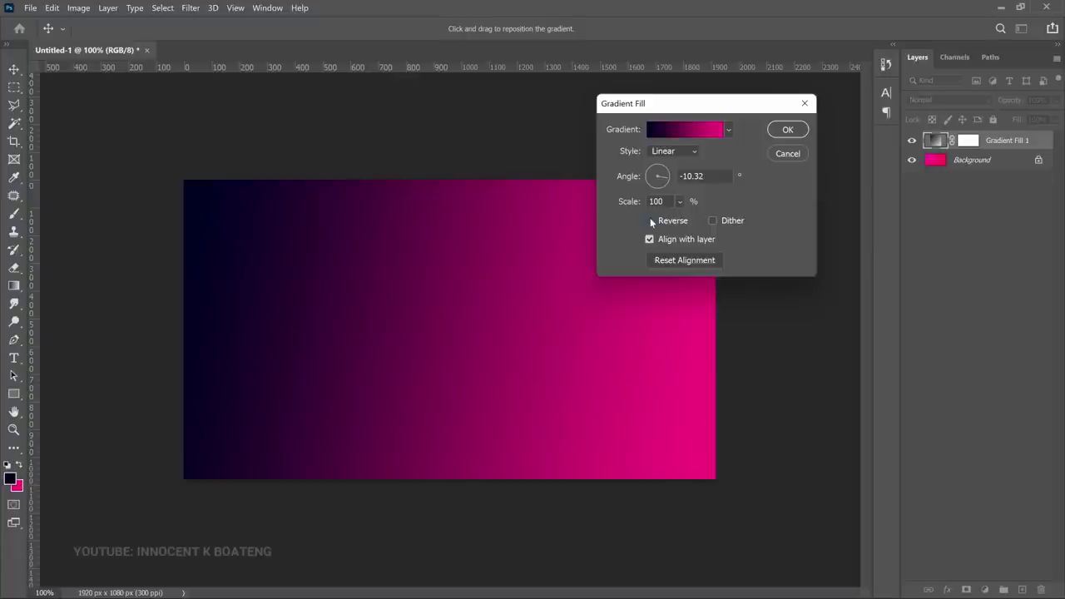
{"action": "left_click", "coordinate": [650, 221]}
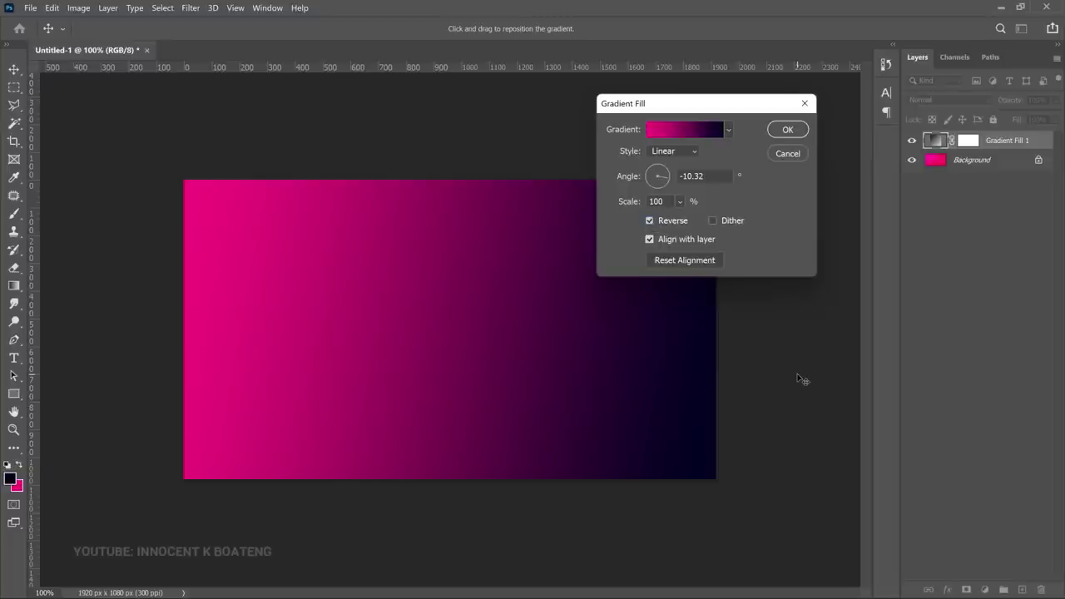
{"action": "key", "text": "Return"}
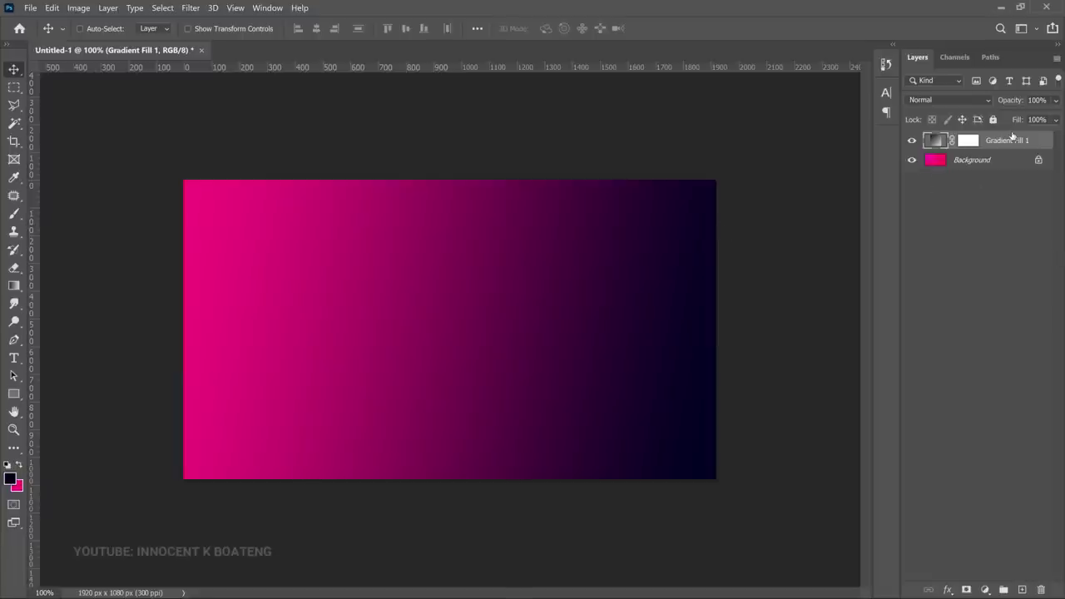
Try 87% opacity and the Hard Light blend mode on the gradient fill layer, restoring 100% and Normal
{"action": "mouse_move", "coordinate": [1017, 100]}
{"action": "left_mouse_down"}
{"action": "mouse_move", "coordinate": [987, 98]}
{"action": "mouse_move", "coordinate": [1017, 99]}
{"action": "left_mouse_up"}
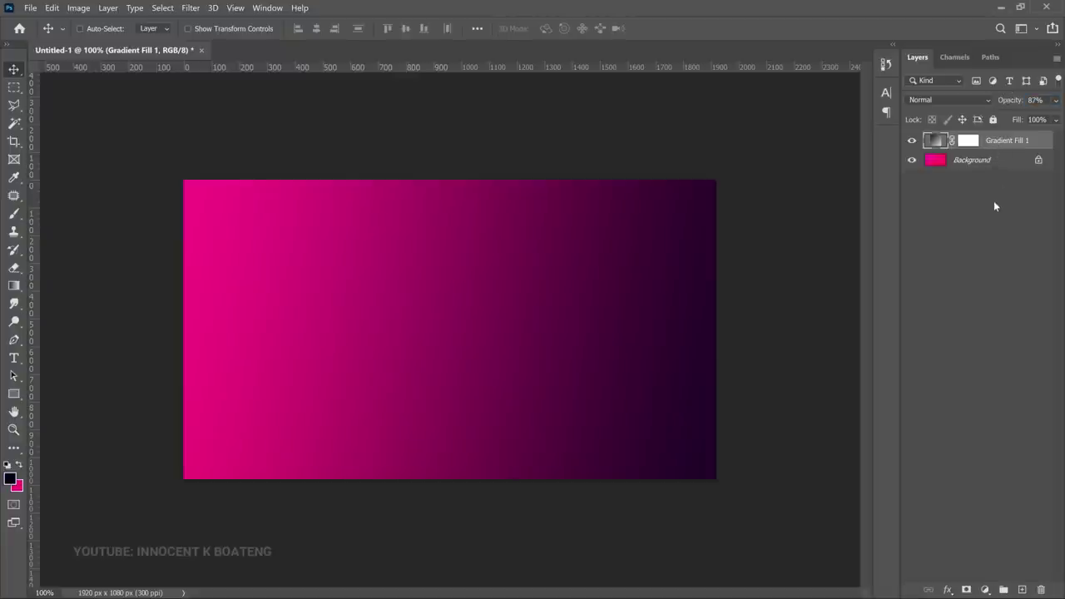
{"action": "left_click_drag", "start_coordinate": [1017, 106], "coordinate": [1040, 107]}
{"action": "left_click", "coordinate": [949, 99]}
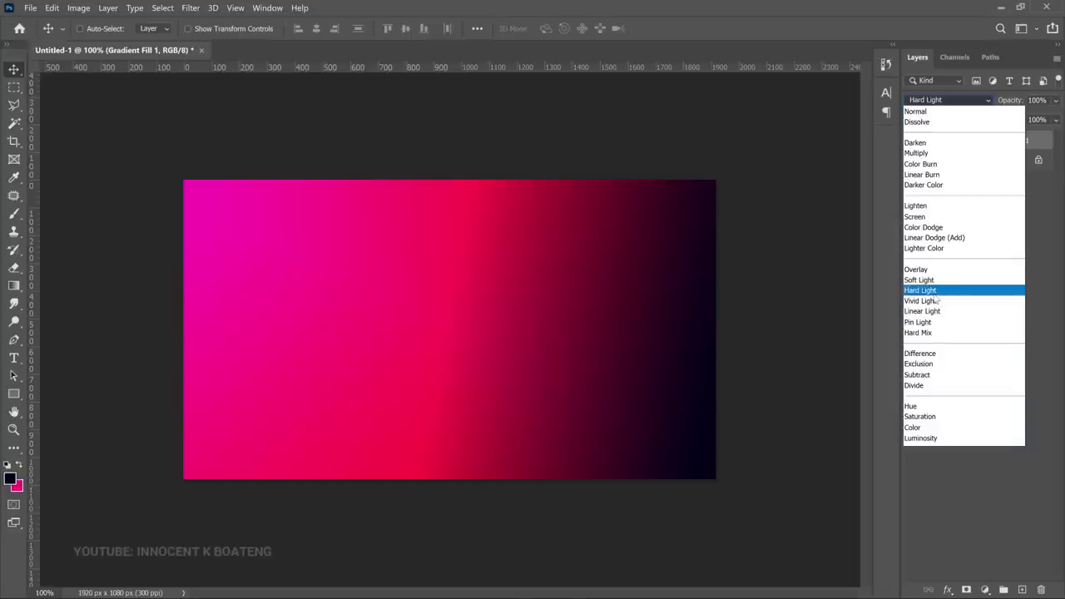
{"action": "key", "text": "Up"}
{"action": "key", "text": "Up"}
{"action": "key", "text": "Escape"}
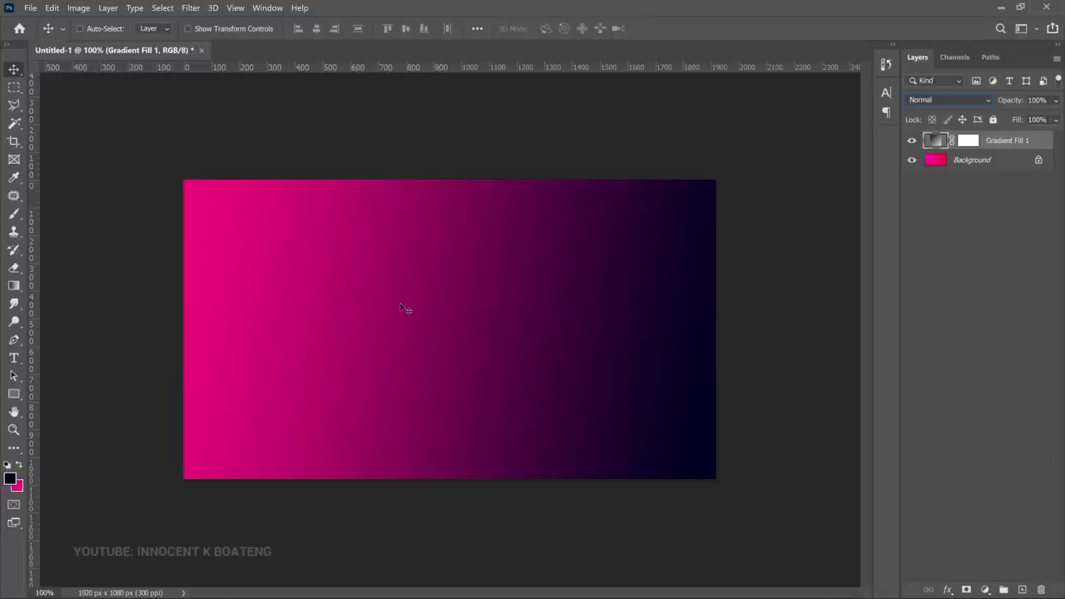
Add the large word TEXT at the canvas center and enable Gradient Overlay in its layer style
{"action": "key", "text": "t"}
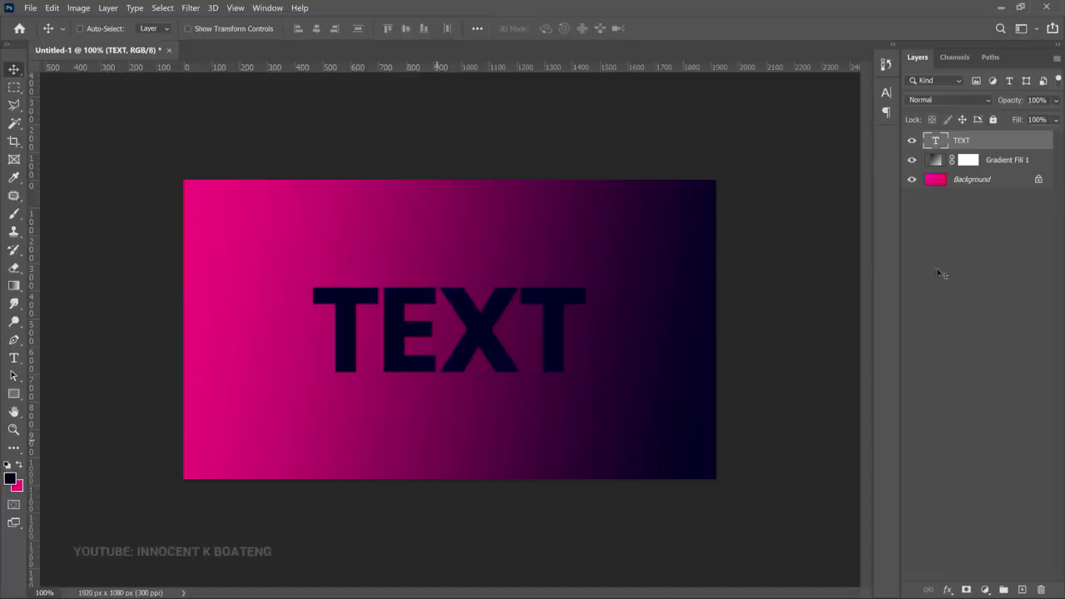
{"action": "right_click", "coordinate": [990, 150]}
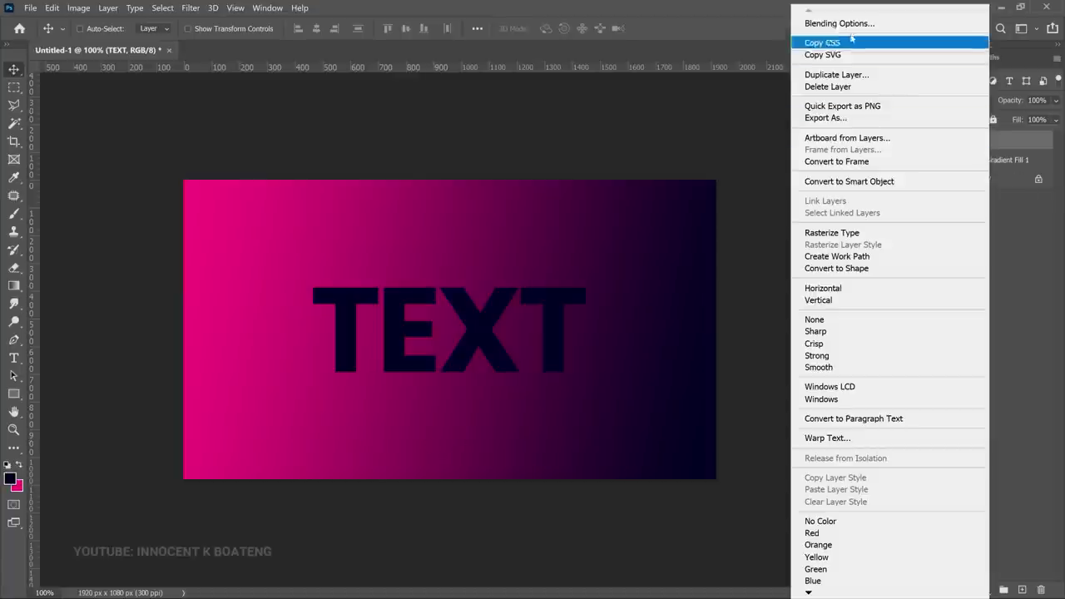
{"action": "left_click", "coordinate": [848, 30]}
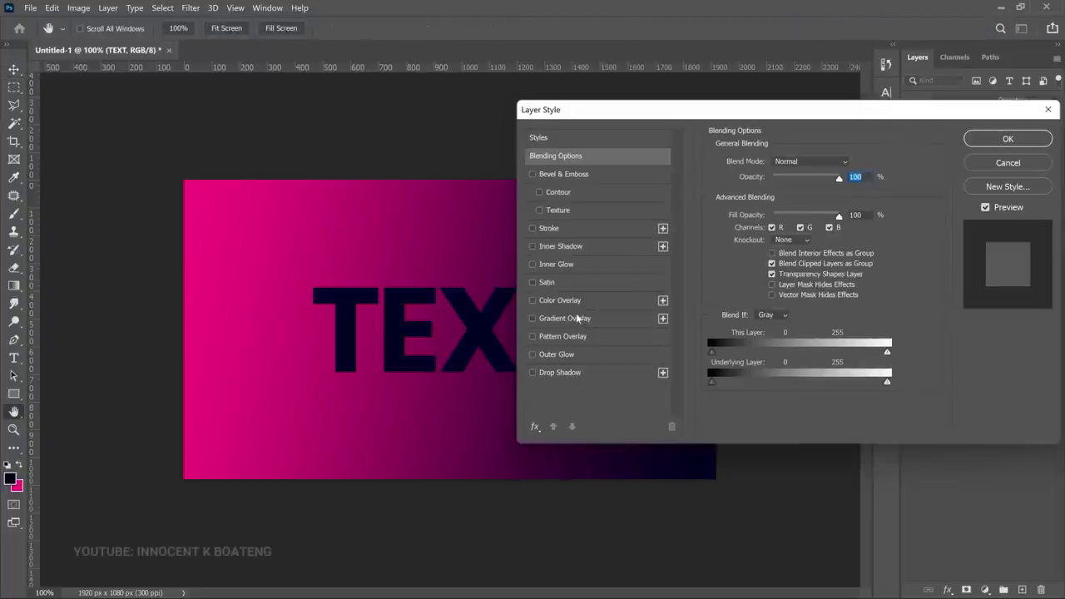
{"action": "left_click", "coordinate": [578, 318]}
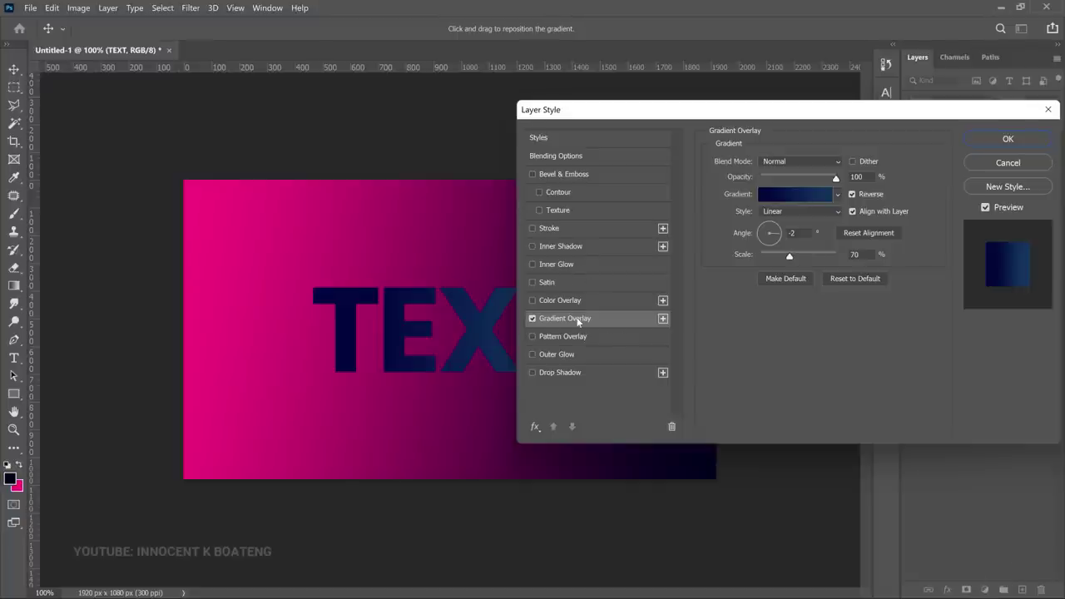
Try Color Overlay and Bevel & Emboss on the text, toggle Gradient Overlay off and on, and leave only Gradient Overlay enabled
{"action": "left_click_drag", "start_coordinate": [593, 111], "coordinate": [666, 83]}
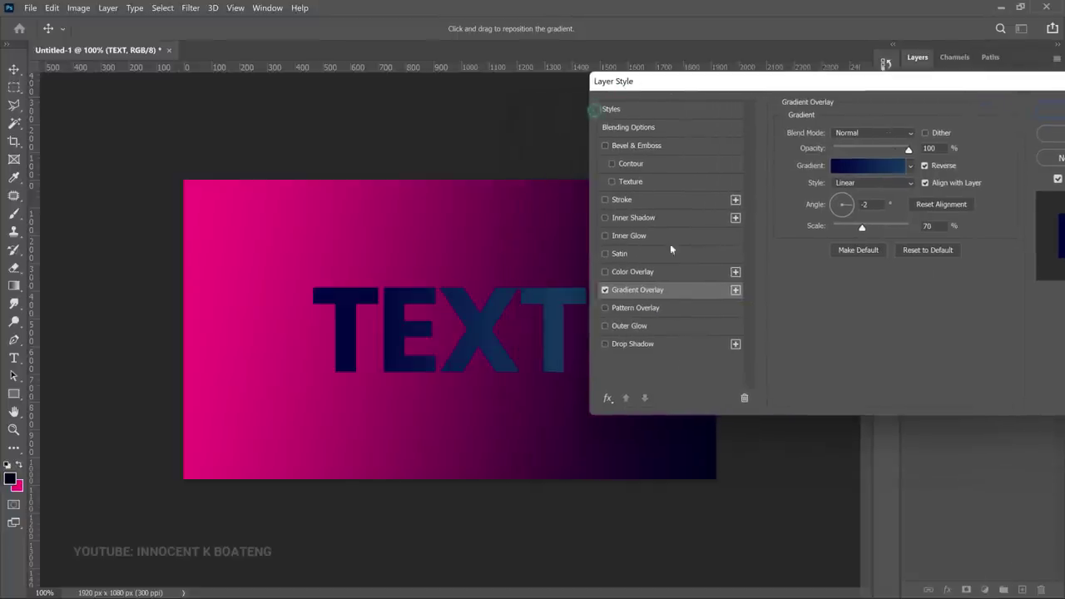
{"action": "left_click", "coordinate": [625, 274]}
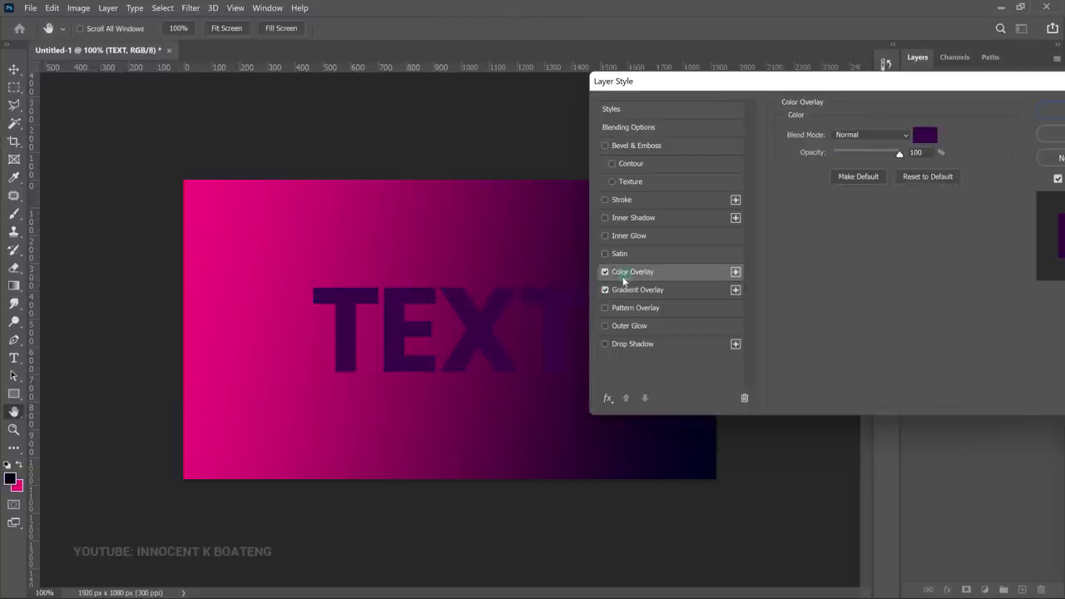
{"action": "left_click", "coordinate": [605, 272]}
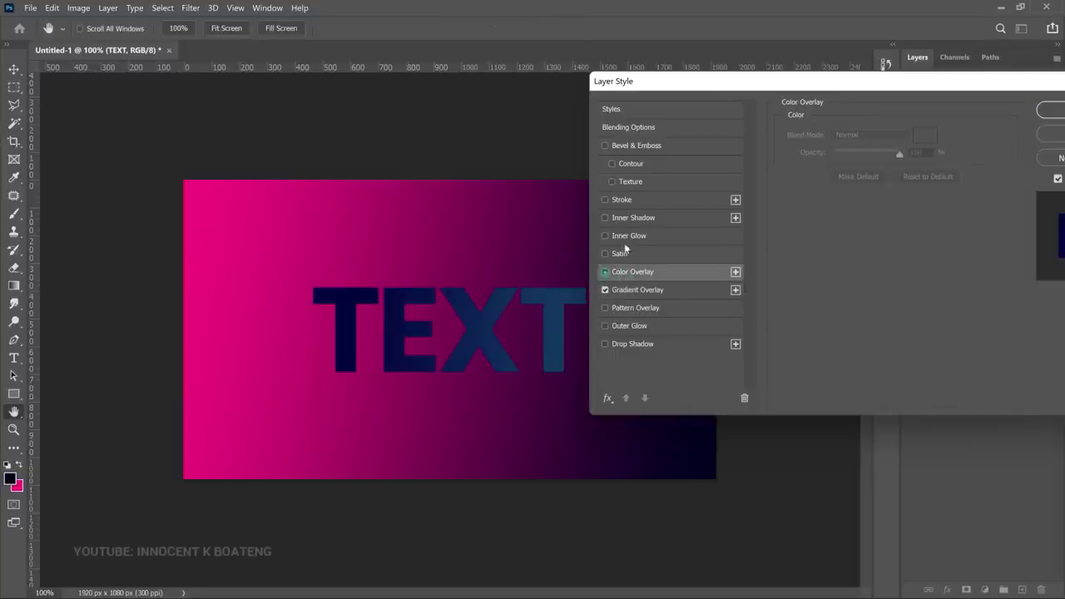
{"action": "left_click", "coordinate": [633, 145]}
{"action": "left_click", "coordinate": [605, 146]}
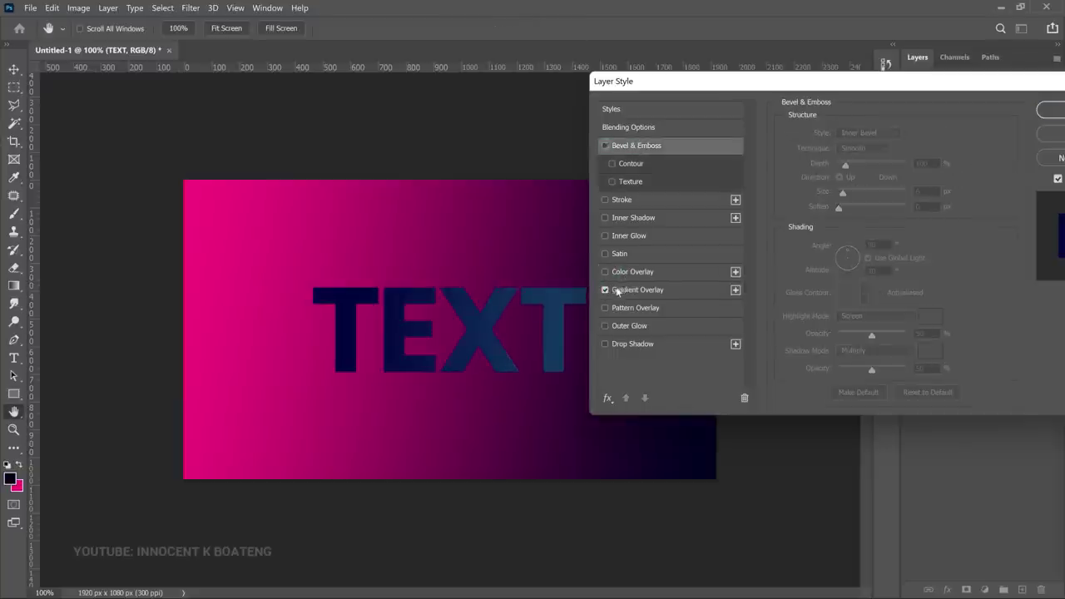
{"action": "left_click", "coordinate": [606, 291]}
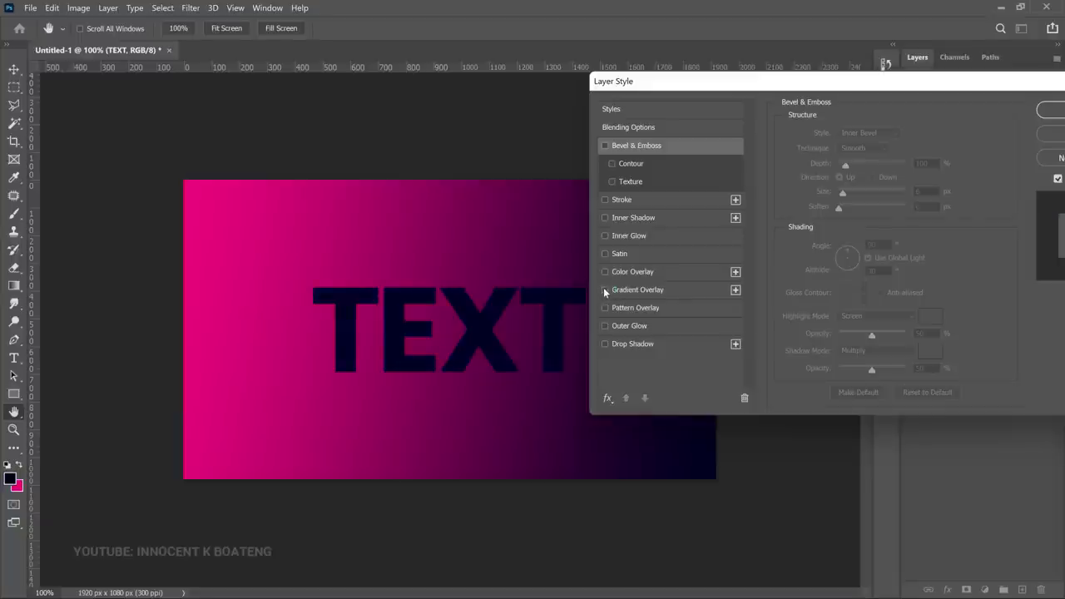
{"action": "left_click", "coordinate": [605, 291]}
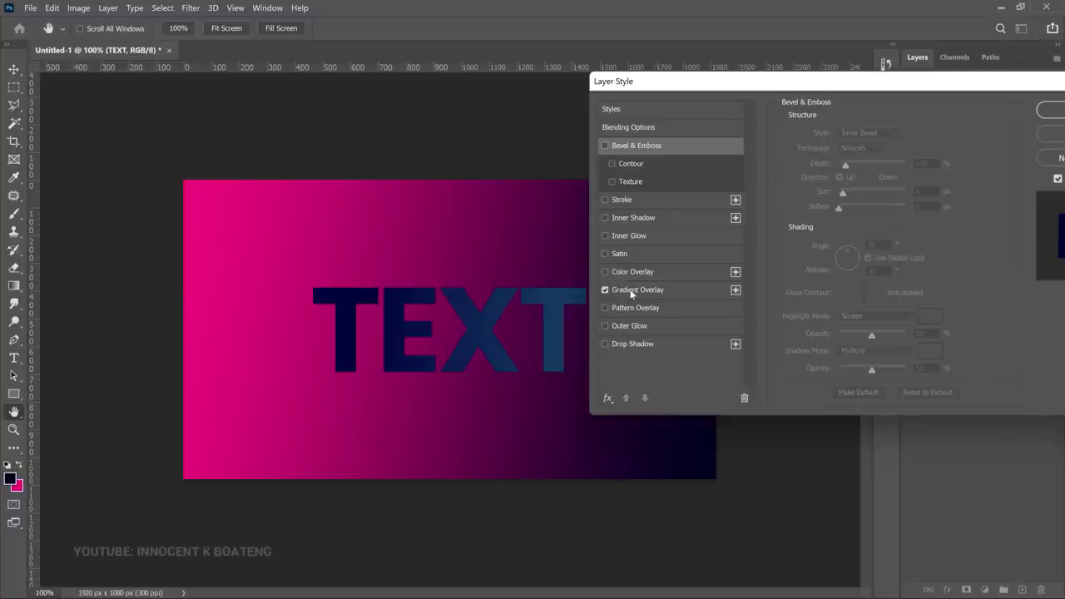
Apply the darker three-stop gold gradient preset to the text's Gradient Overlay
{"action": "left_click", "coordinate": [631, 291]}
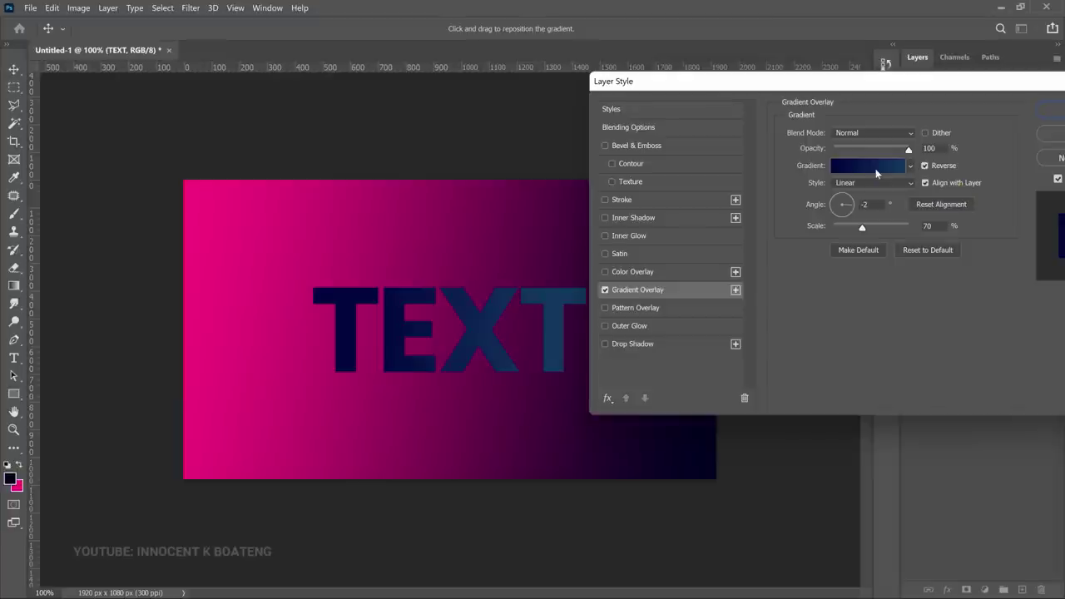
{"action": "left_click", "coordinate": [876, 166]}
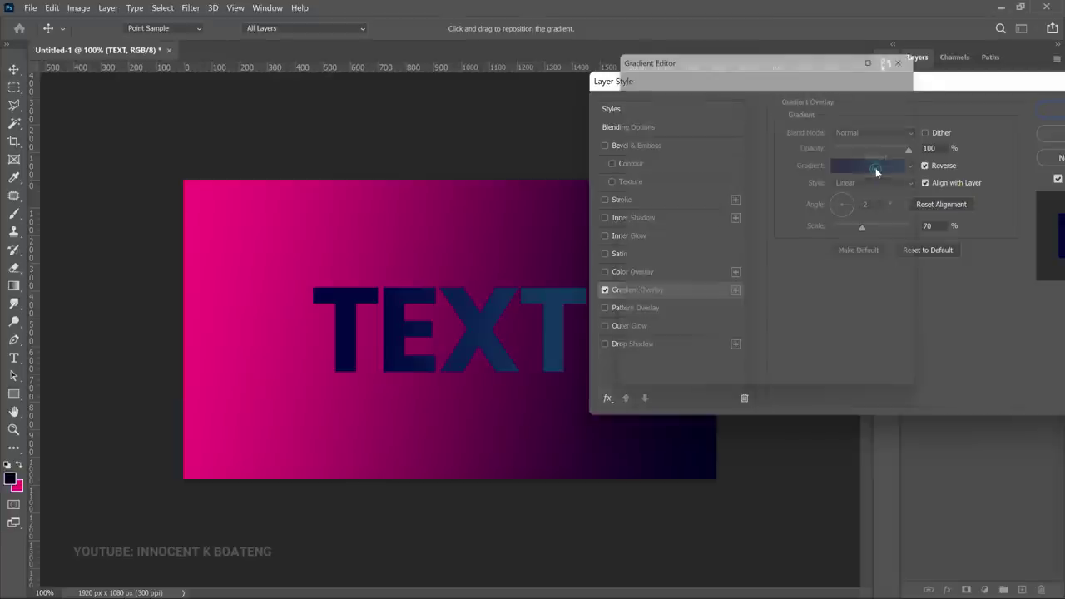
{"action": "scroll", "coordinate": [728, 148], "scroll_direction": "down", "scroll_amount": 3}
{"action": "scroll", "coordinate": [741, 146], "scroll_direction": "down", "scroll_amount": 5}
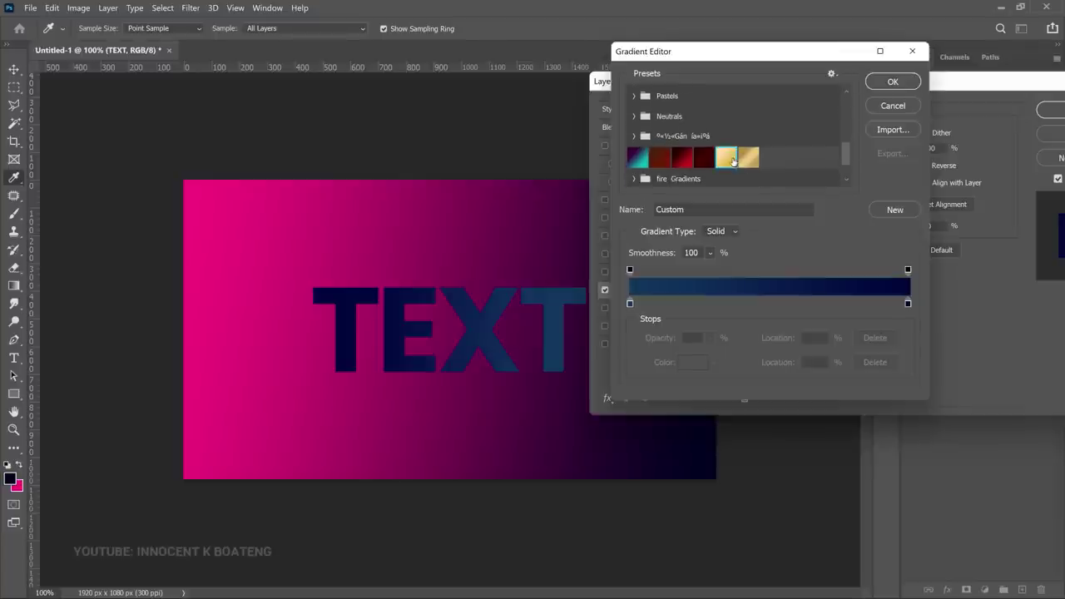
{"action": "left_click", "coordinate": [727, 157]}
{"action": "left_click", "coordinate": [747, 158]}
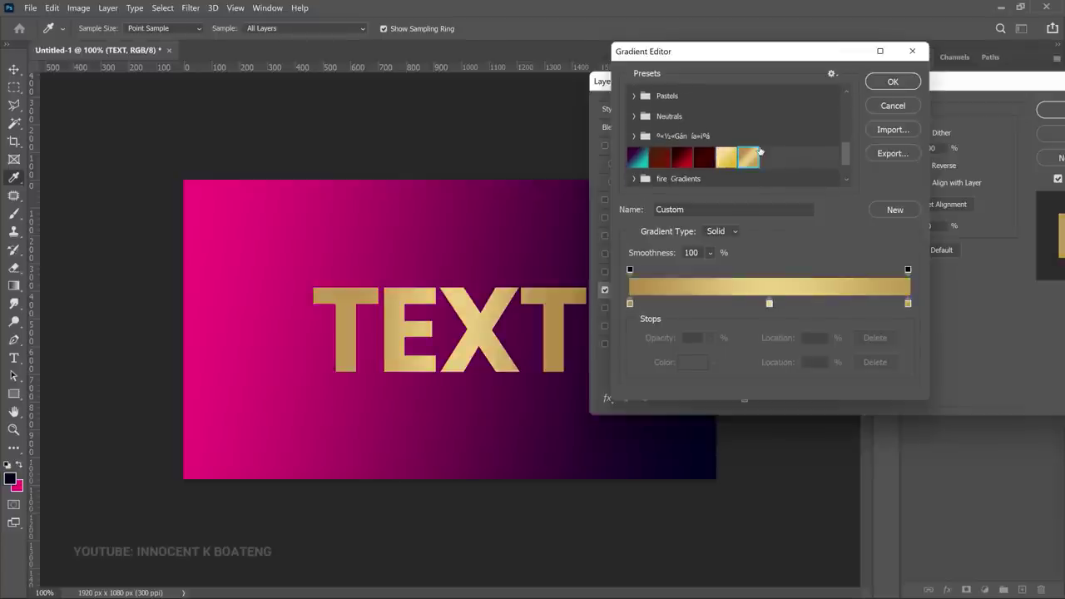
{"action": "left_click", "coordinate": [891, 82]}
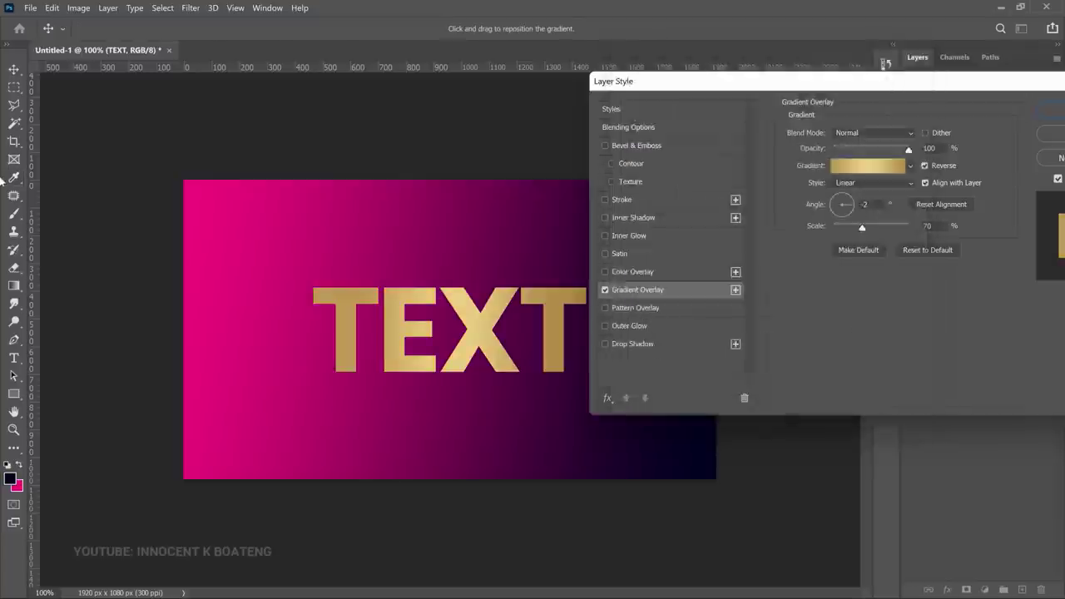
{"action": "left_click_drag", "start_coordinate": [889, 151], "coordinate": [911, 142]}
{"action": "left_click", "coordinate": [903, 131]}
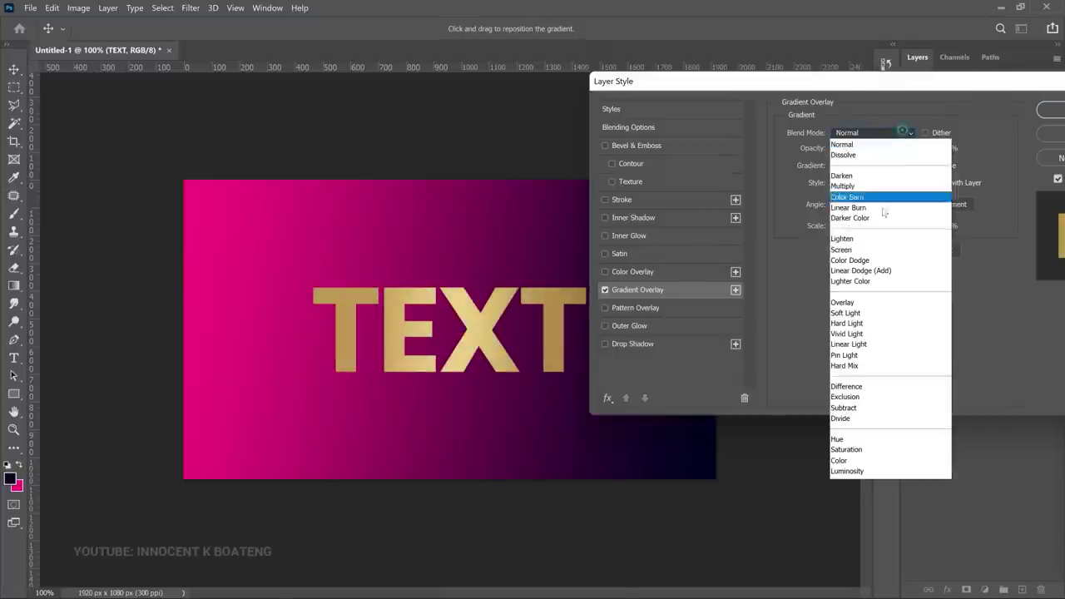
{"action": "left_click", "coordinate": [816, 226]}
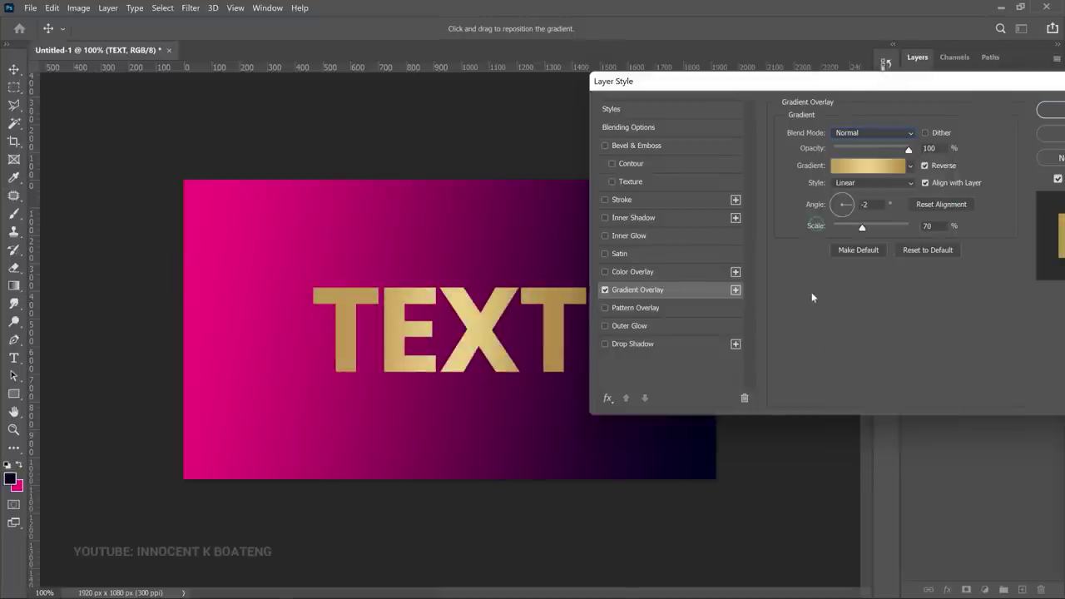
Try Gradient Overlay angles of -68° and -130° on the text, and set the angle to -1°
{"action": "left_click", "coordinate": [846, 214]}
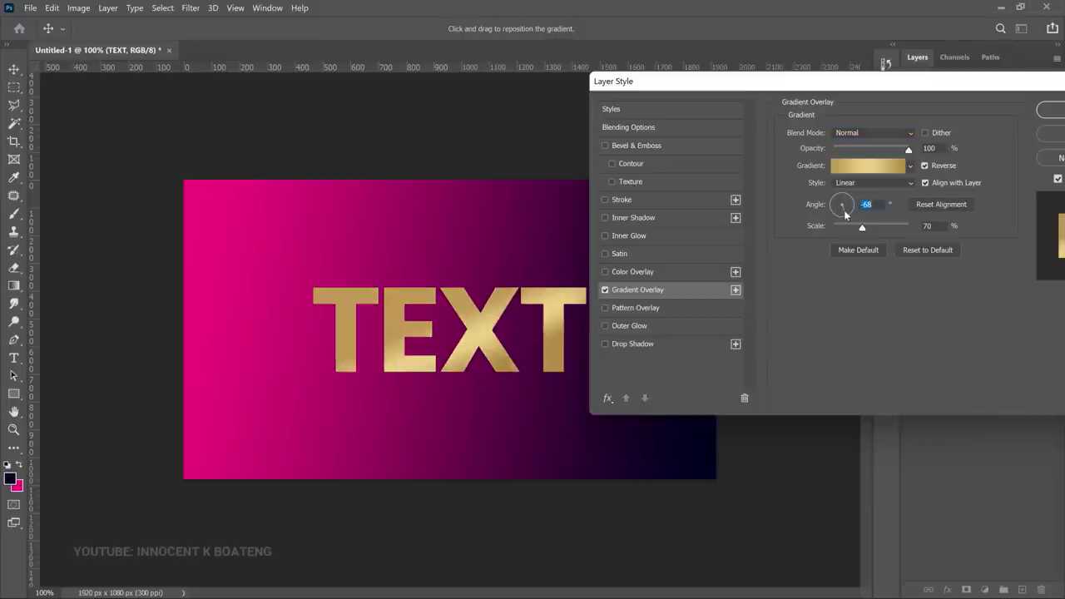
{"action": "left_click", "coordinate": [840, 210]}
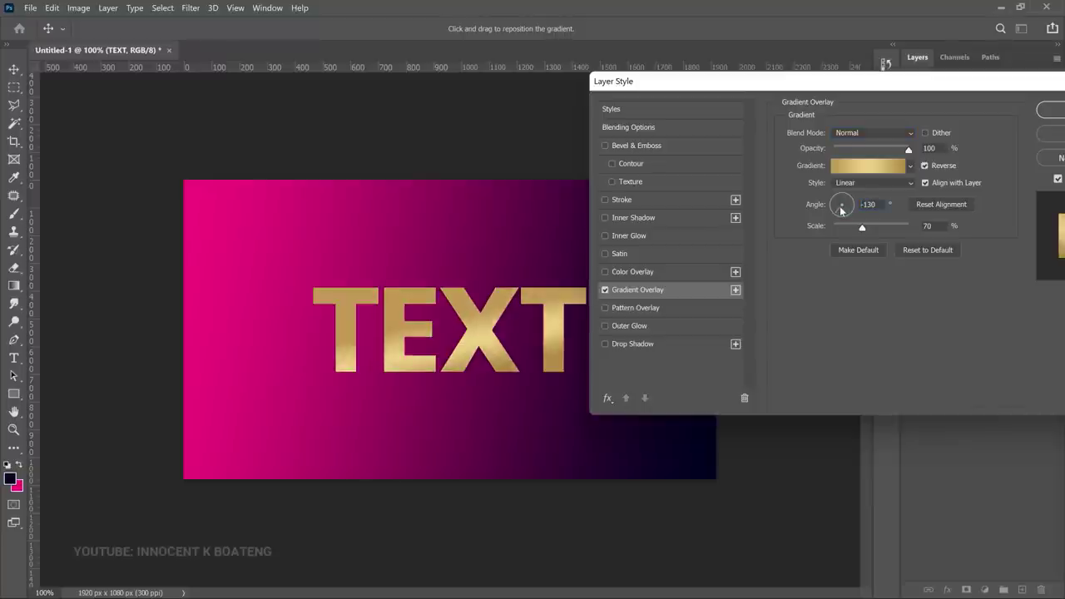
{"action": "left_click", "coordinate": [835, 205]}
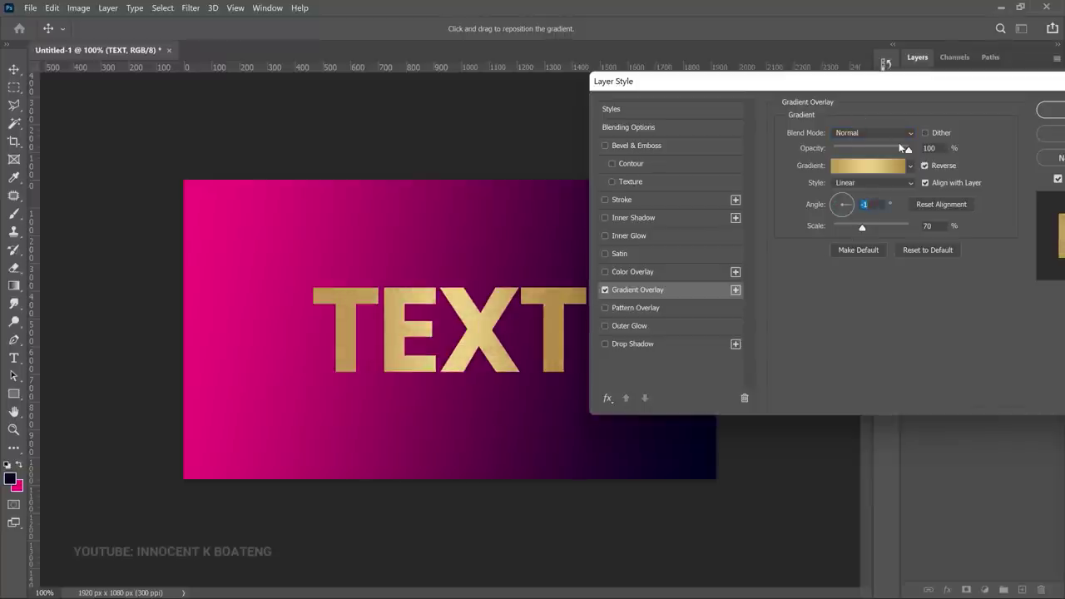
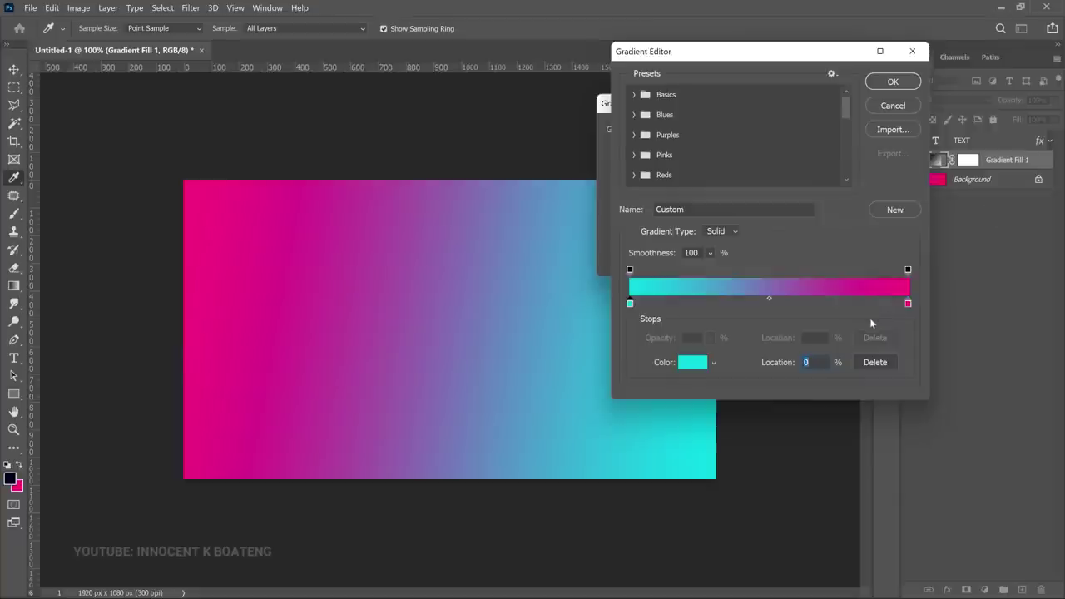
Add a green color stop at 47% between the cyan and pink stops of the gradient fill
{"action": "left_click_drag", "start_coordinate": [845, 107], "coordinate": [844, 253]}
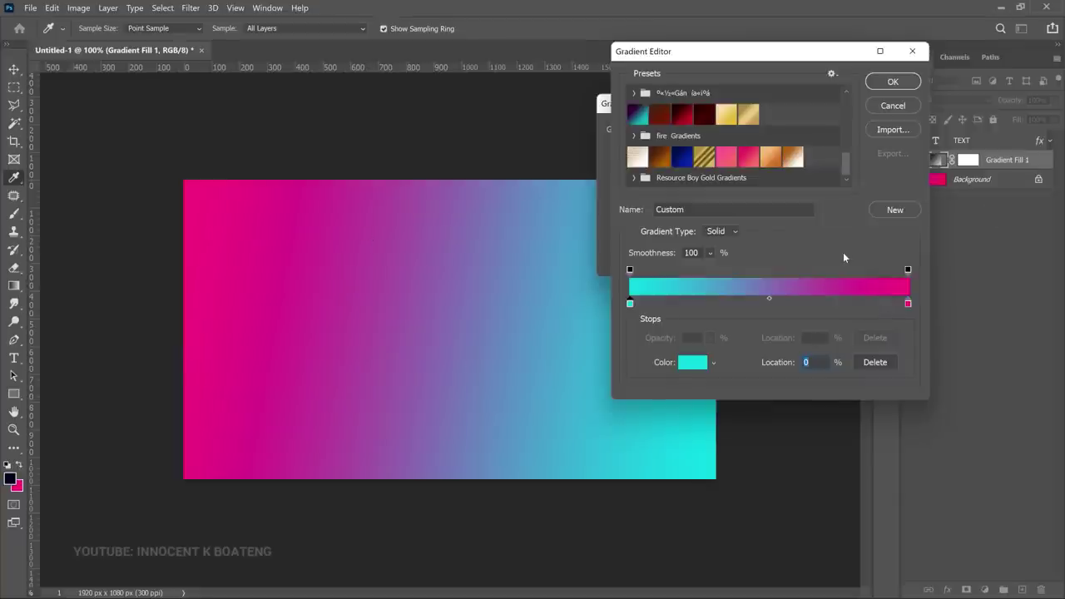
{"action": "left_click", "coordinate": [764, 303]}
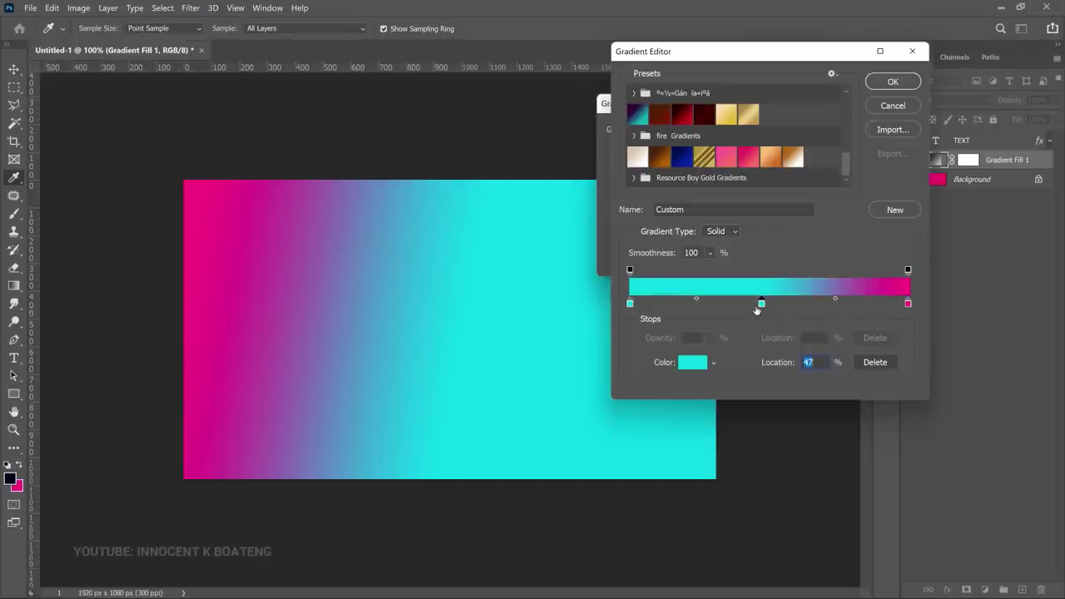
{"action": "left_click", "coordinate": [695, 364]}
{"action": "left_click_drag", "start_coordinate": [896, 301], "coordinate": [896, 310]}
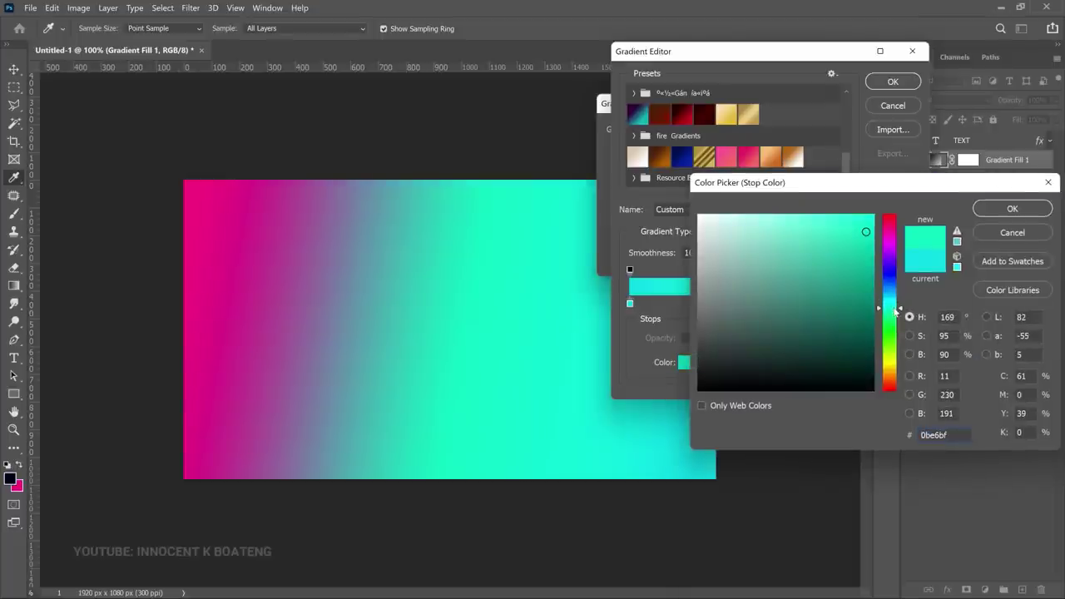
{"action": "left_click", "coordinate": [1007, 209]}
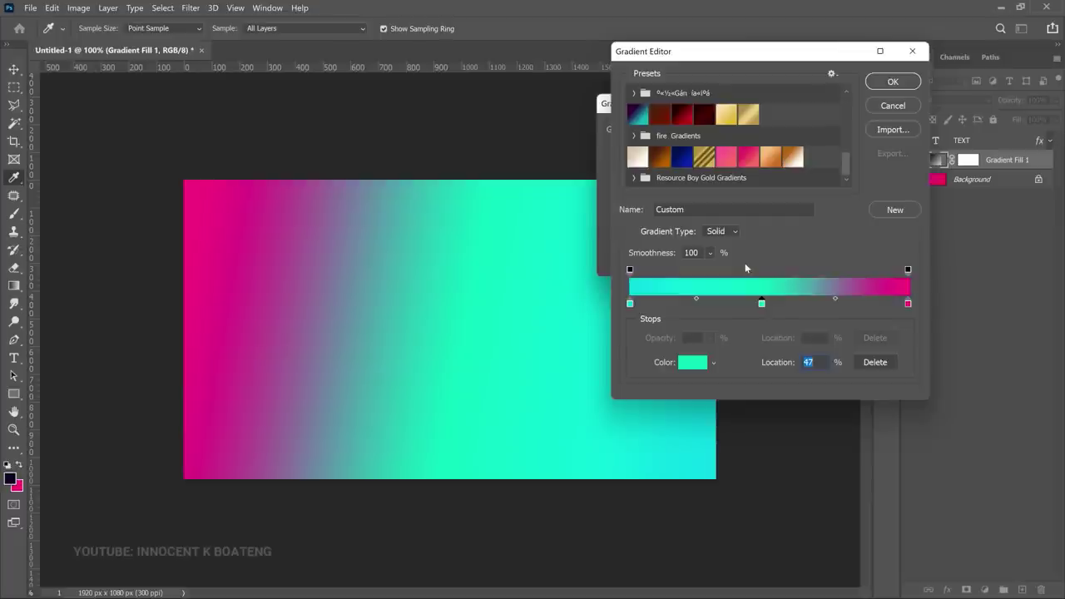
Save the custom cyan, green and pink gradient as a new preset and rename the saved preset with the author's first name
{"action": "left_click", "coordinate": [896, 211]}
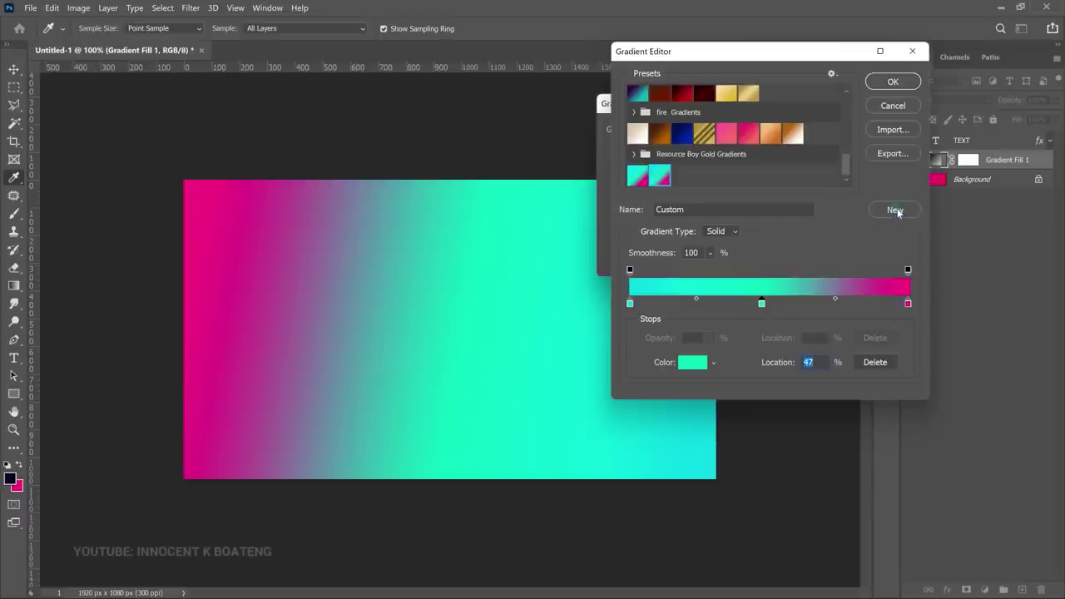
{"action": "right_click", "coordinate": [640, 177]}
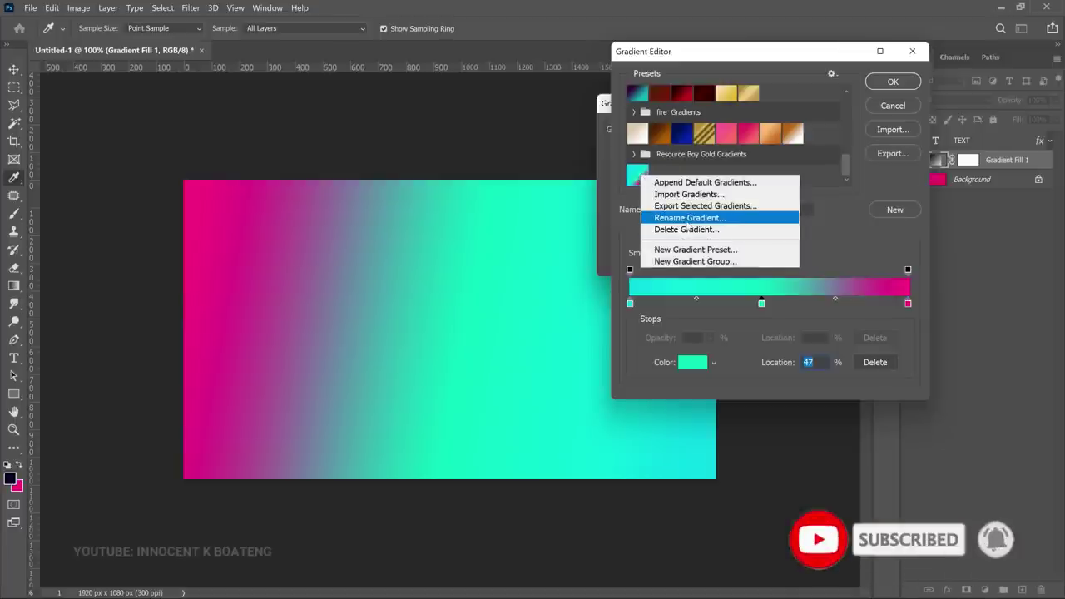
{"action": "left_click", "coordinate": [690, 218]}
{"action": "type", "text": "iNNOCE"}
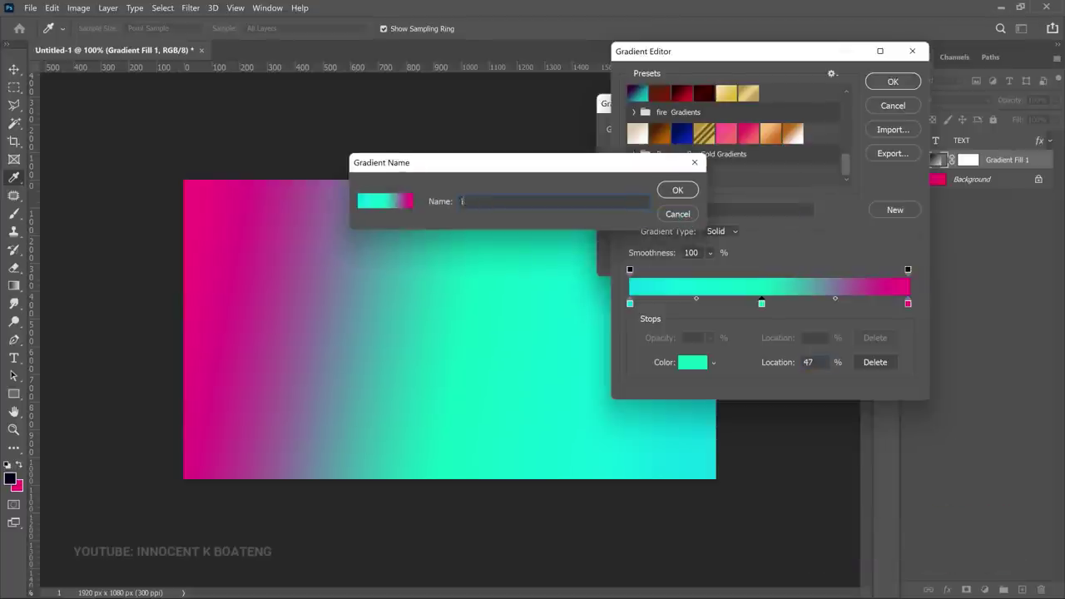
{"action": "key", "text": "BackSpace"}
{"action": "key", "text": "BackSpace"}
{"action": "key", "text": "BackSpace"}
{"action": "key", "text": "BackSpace"}
{"action": "key", "text": "BackSpace"}
{"action": "key", "text": "BackSpace"}
{"action": "type", "text": "Innocent"}
{"action": "left_click", "coordinate": [687, 191]}
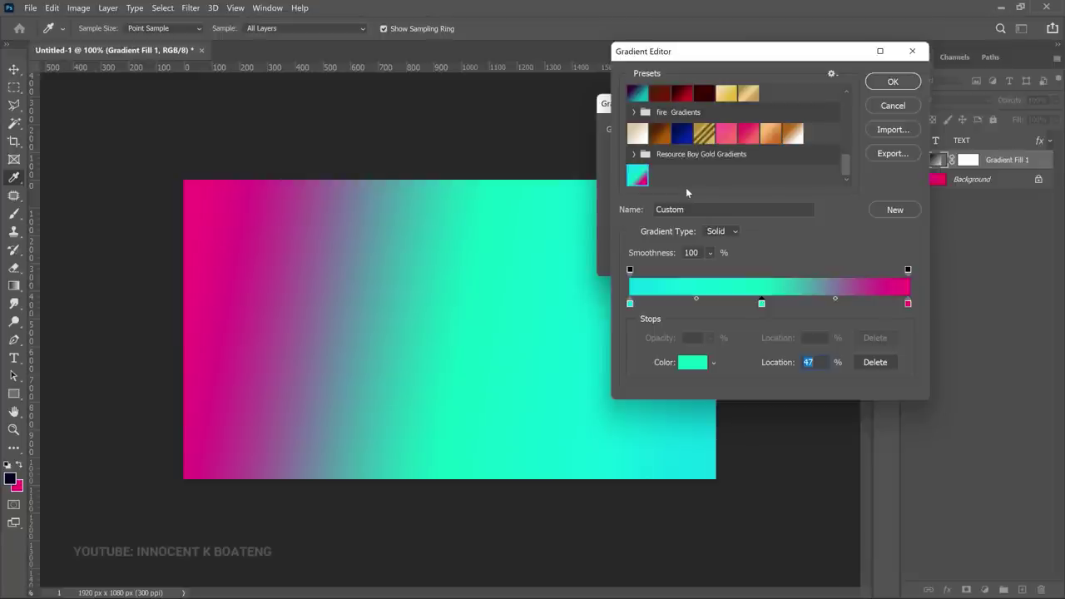
{"action": "right_click", "coordinate": [641, 179]}
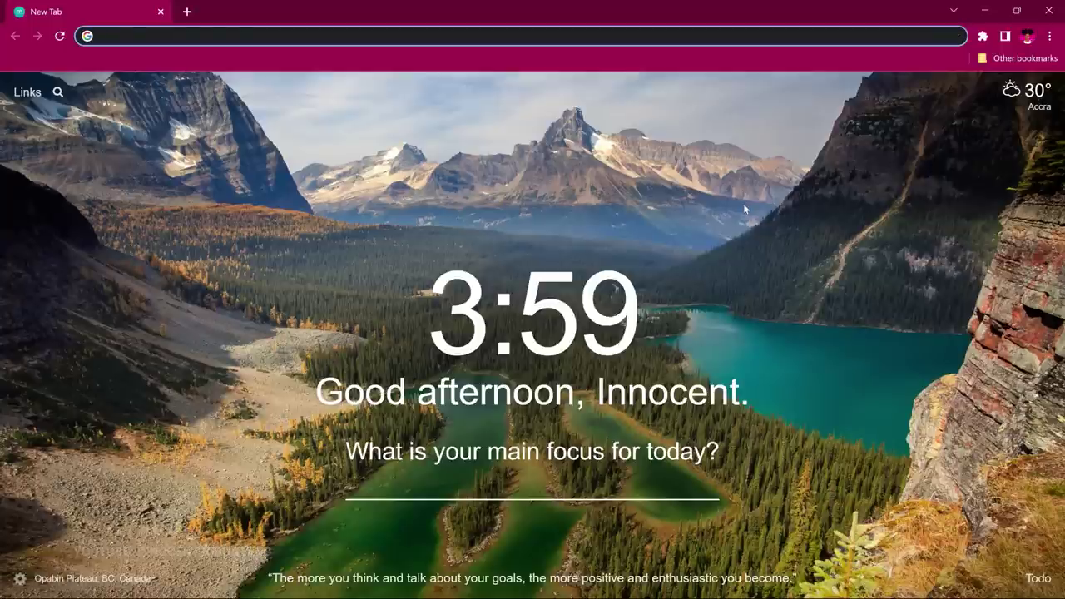
Switch to the Chrome browser and search Google for "gold gradient photoshop download"
{"action": "type", "text": "gold"}
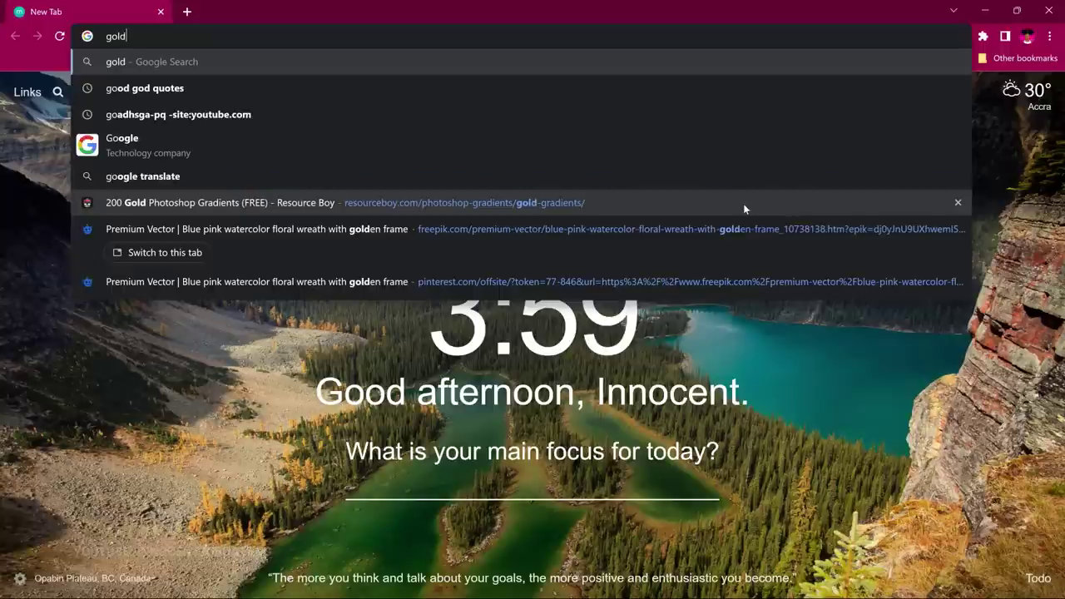
{"action": "type", "text": " gradient"}
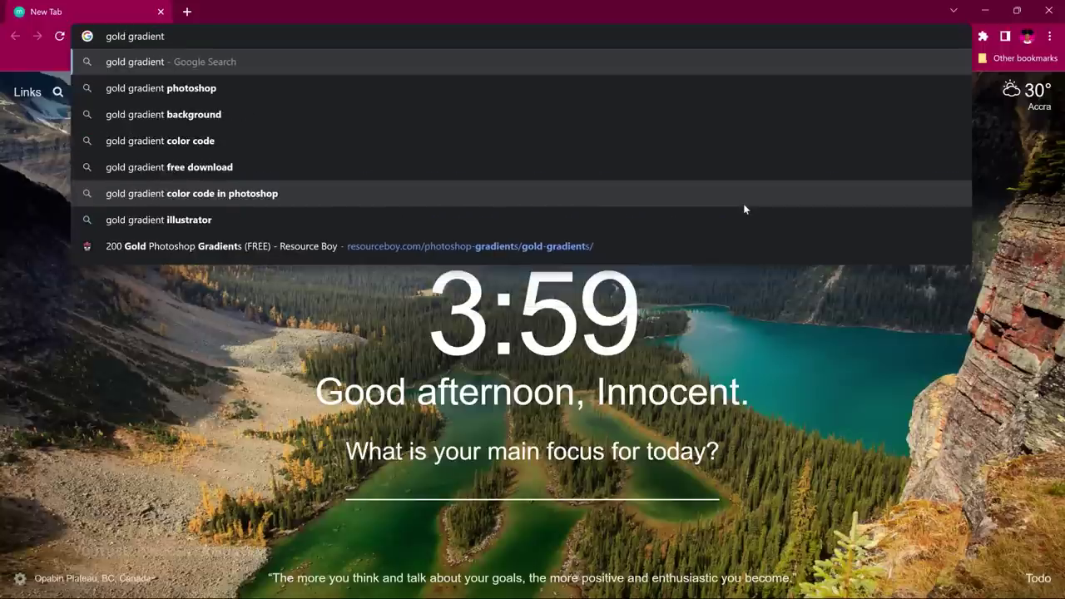
{"action": "left_click", "coordinate": [189, 89]}
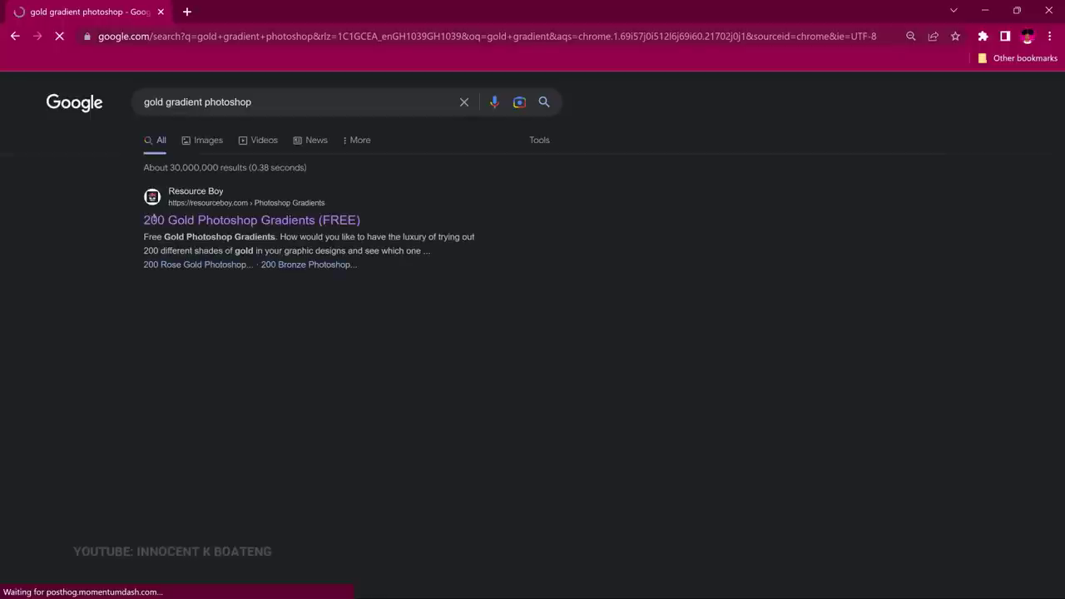
{"action": "left_click", "coordinate": [252, 102]}
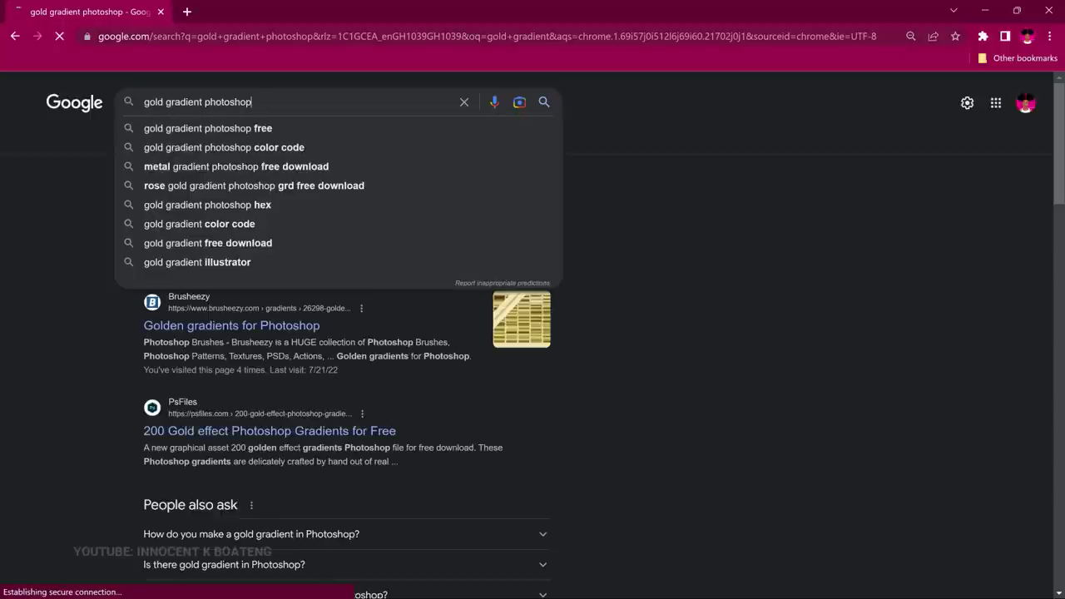
{"action": "type", "text": "download"}
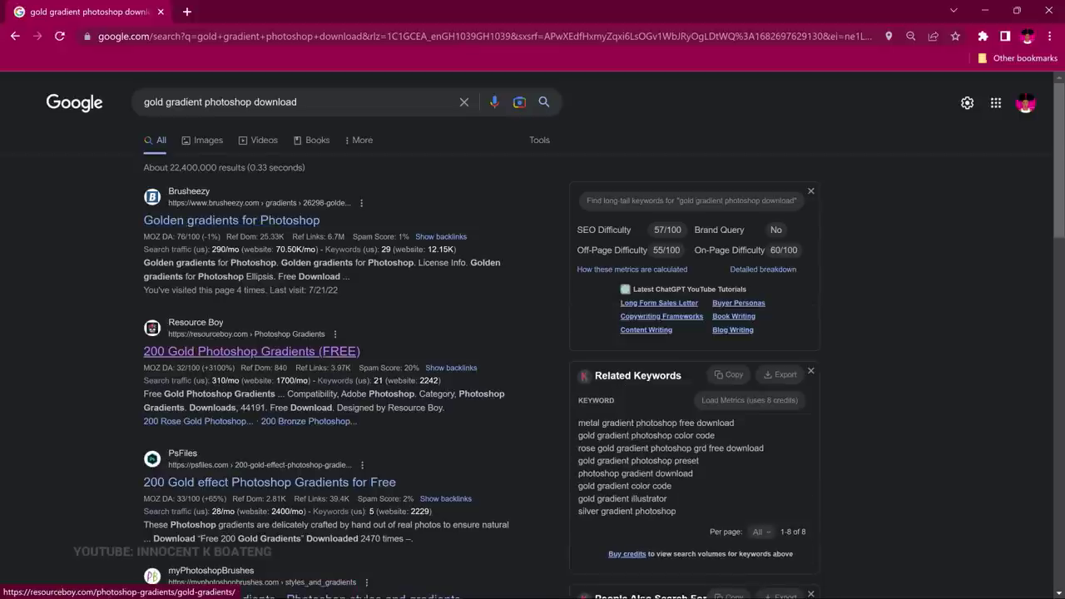
Open Resource Boy's "200 Gold Photoshop Gradients (FREE)" search result and look through the gradient packs on its page
{"action": "scroll", "coordinate": [255, 358], "scroll_direction": "down", "scroll_amount": 3}
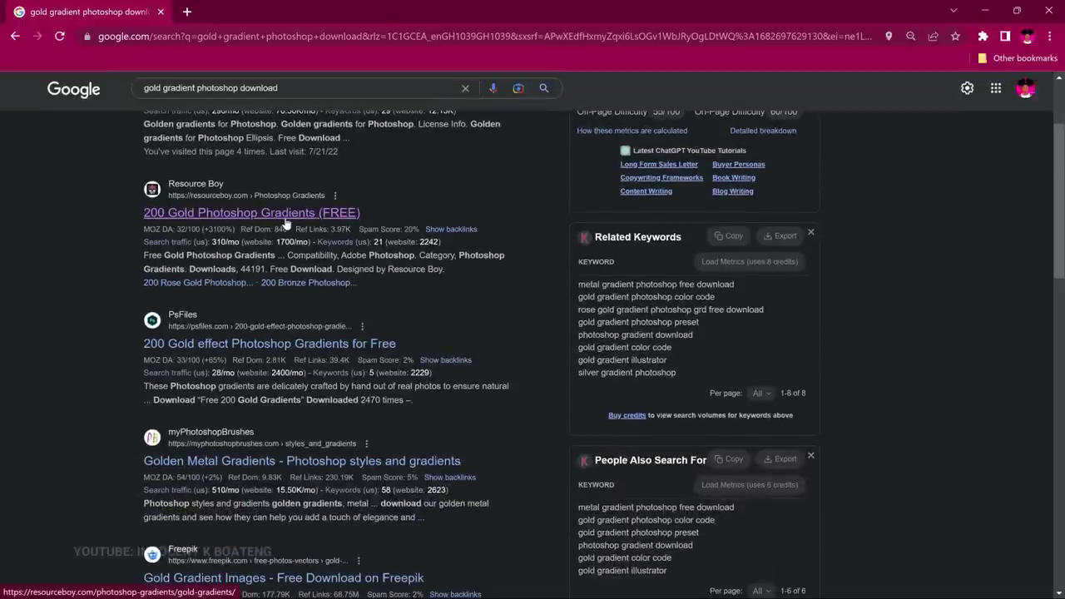
{"action": "left_click", "coordinate": [285, 221]}
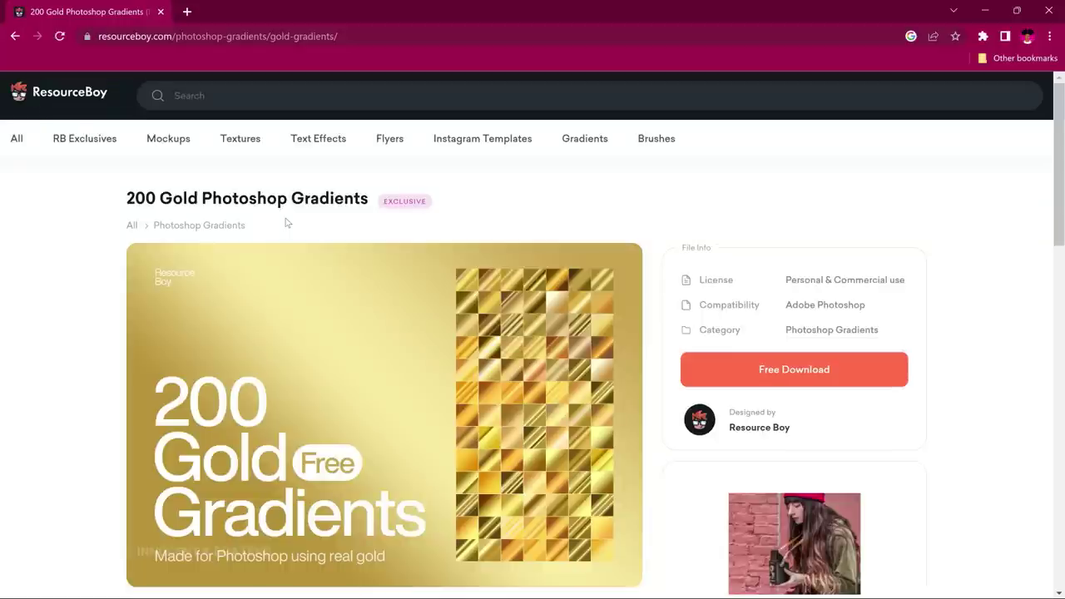
{"action": "scroll", "coordinate": [955, 303], "scroll_direction": "down", "scroll_amount": 1}
{"action": "scroll", "coordinate": [954, 303], "scroll_direction": "down", "scroll_amount": 6}
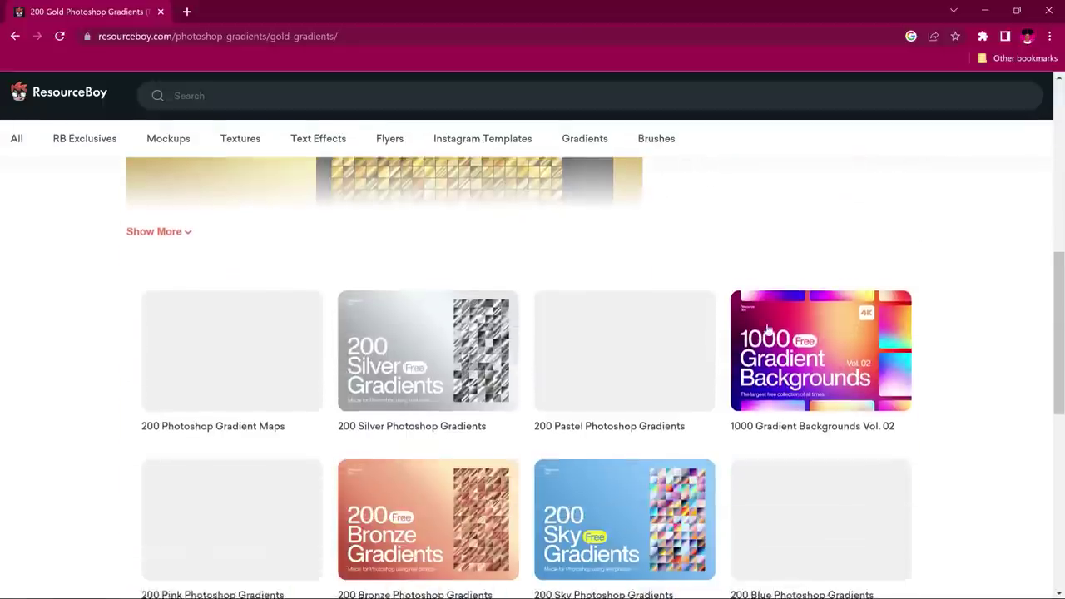
{"action": "scroll", "coordinate": [768, 330], "scroll_direction": "up", "scroll_amount": 3}
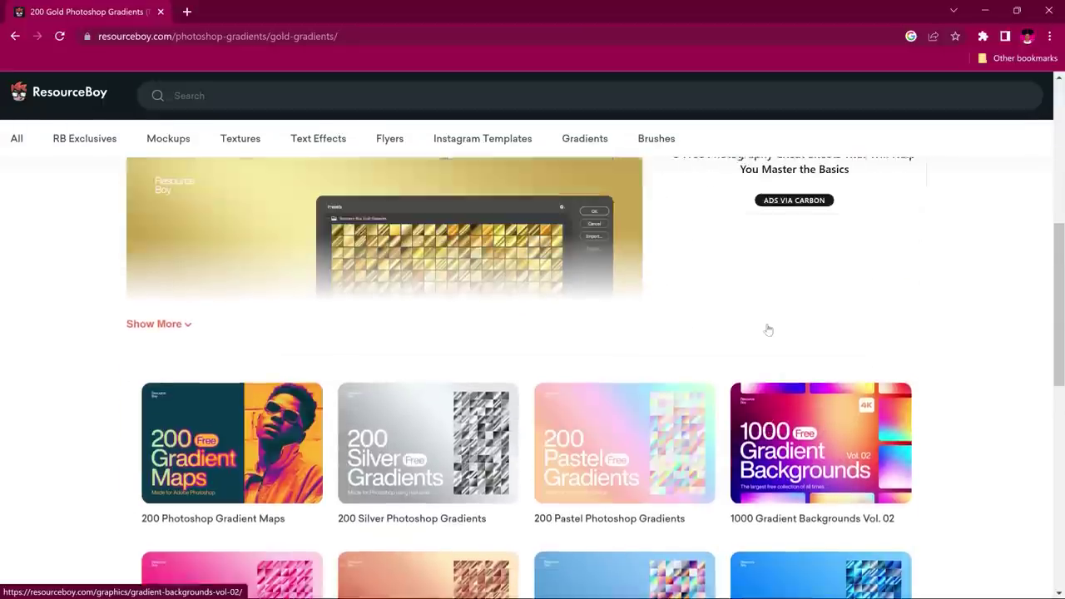
Open the 200 Bronze Photoshop Gradients pack on the Resource Boy page and download its zip file
{"action": "scroll", "coordinate": [768, 331], "scroll_direction": "up", "scroll_amount": 4}
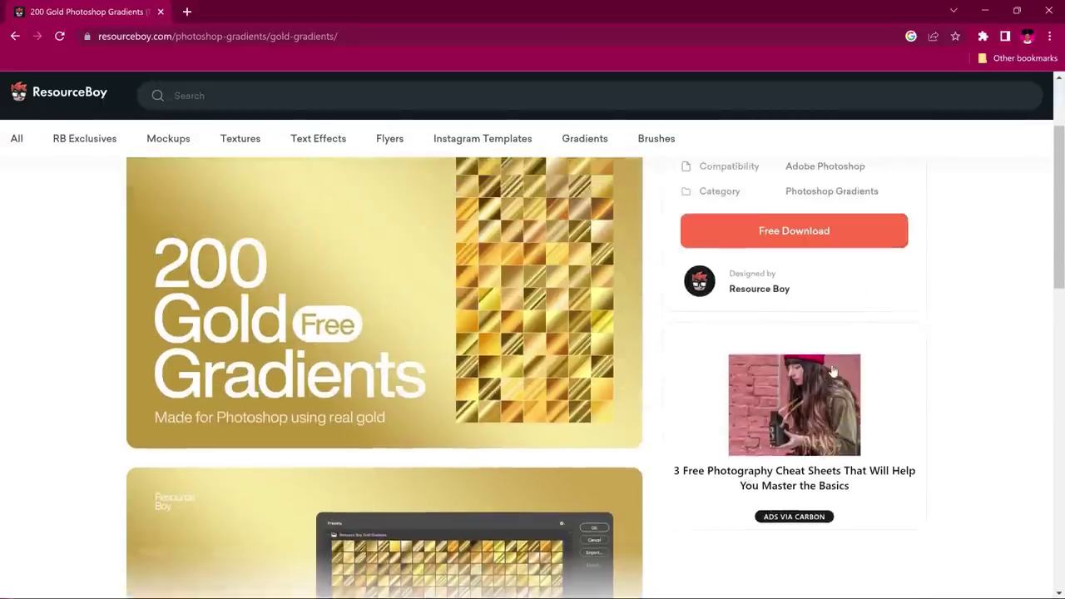
{"action": "scroll", "coordinate": [818, 339], "scroll_direction": "down", "scroll_amount": 2}
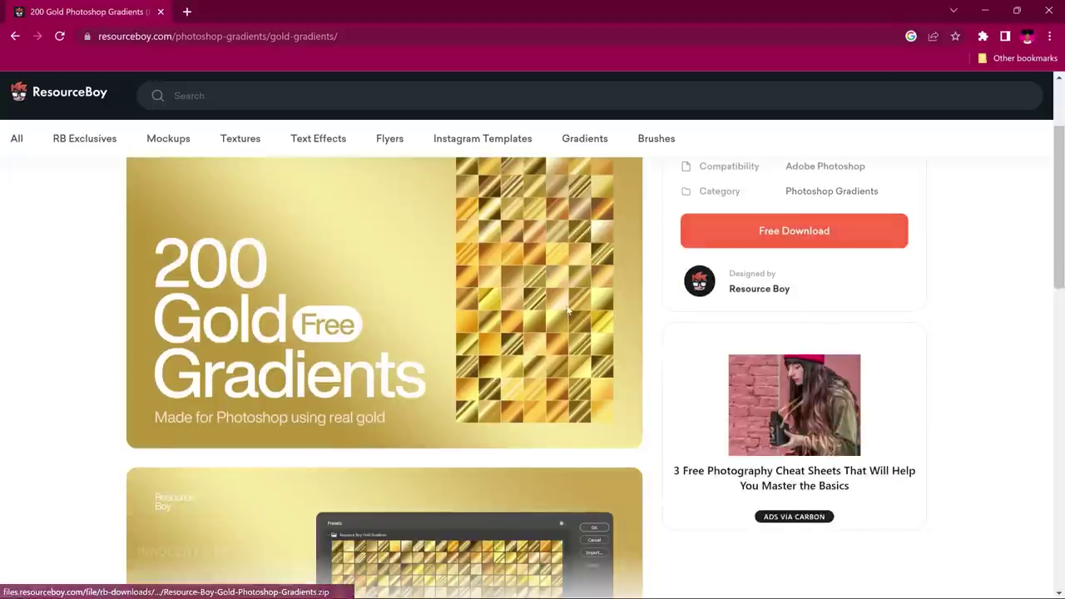
{"action": "scroll", "coordinate": [568, 311], "scroll_direction": "down", "scroll_amount": 7}
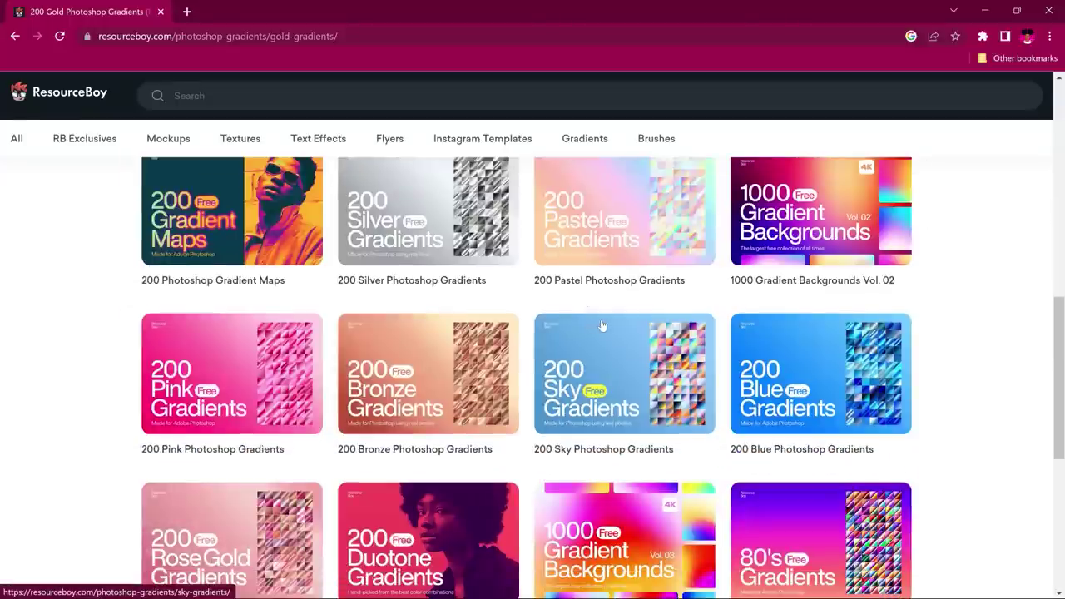
{"action": "left_click", "coordinate": [430, 372]}
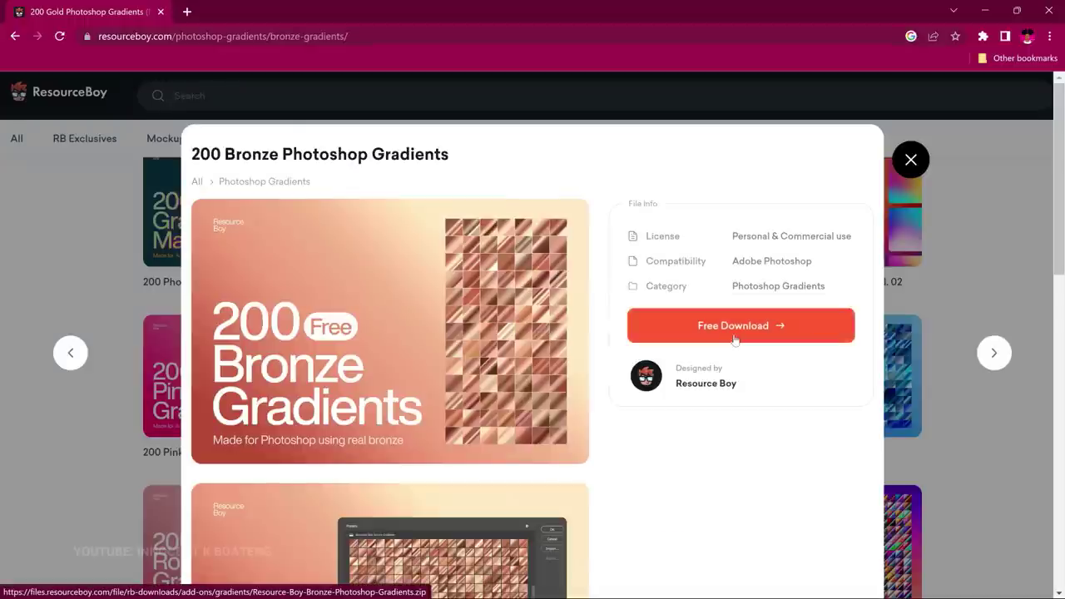
{"action": "left_click", "coordinate": [735, 337]}
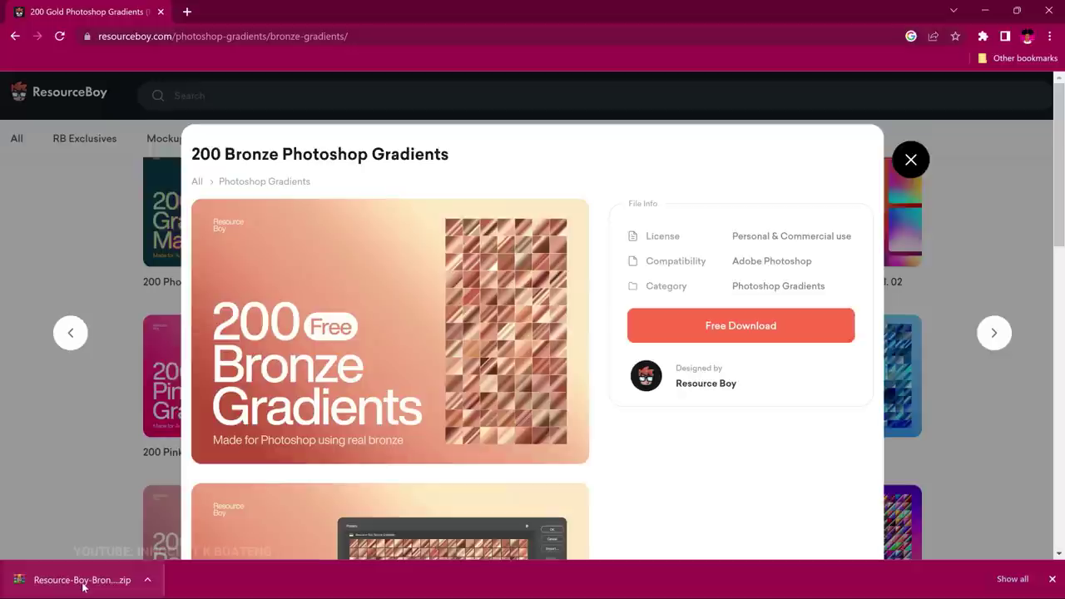
Open the downloaded bronze gradients archive, dismiss the WinRAR trial notice and load Resource Boy Bronze Gradients.grd into Photoshop
{"action": "left_click", "coordinate": [83, 587]}
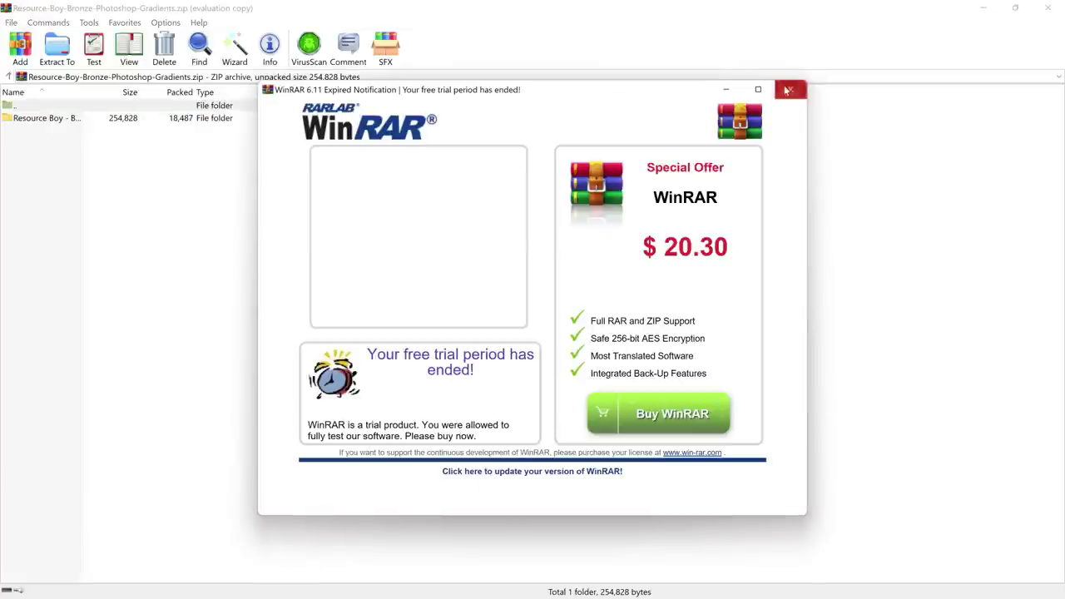
{"action": "left_click", "coordinate": [789, 89]}
{"action": "double_click", "coordinate": [45, 118]}
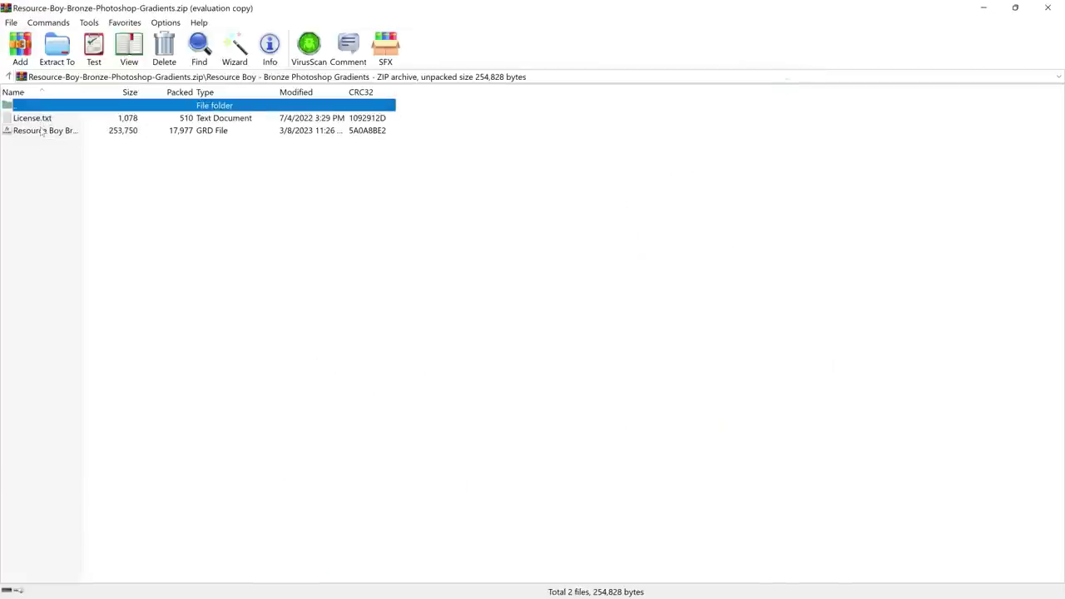
{"action": "left_click", "coordinate": [41, 134]}
{"action": "left_click", "coordinate": [42, 133]}
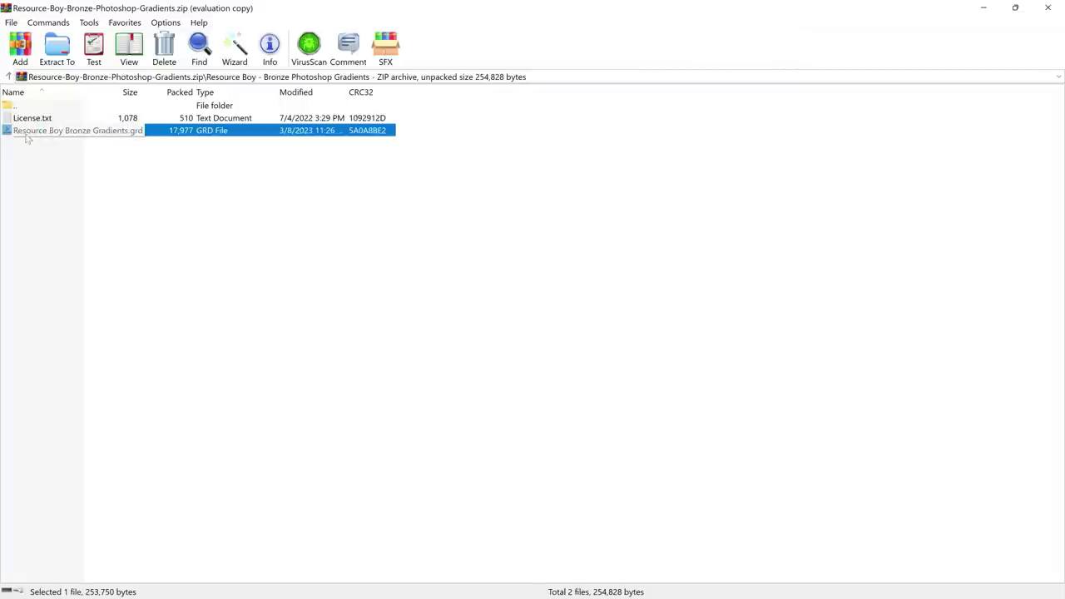
{"action": "left_click", "coordinate": [181, 140]}
{"action": "left_click", "coordinate": [204, 136]}
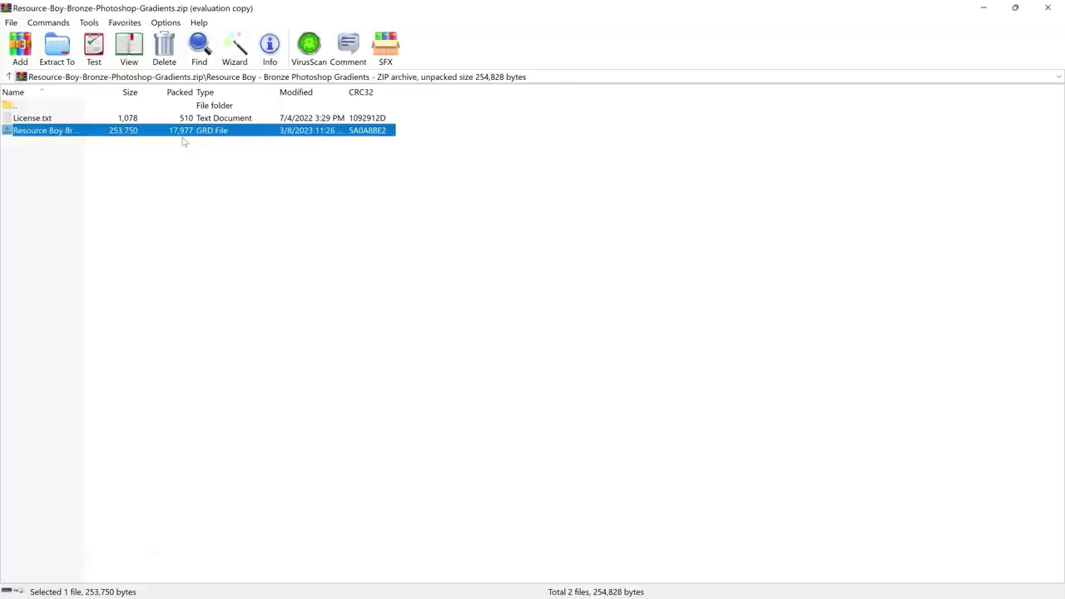
{"action": "double_click", "coordinate": [59, 137]}
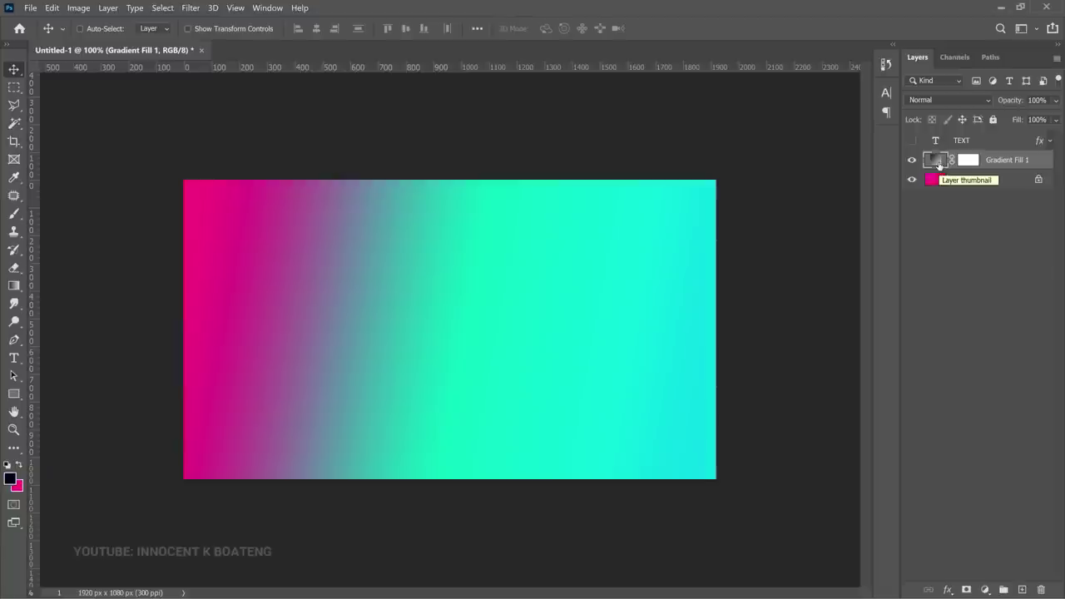
Activate the Gradient tool and open Gradient Fill 1's gradient for editing with the Resource Boy Bronze Gradients preset folder expanded
{"action": "left_click", "coordinate": [13, 285]}
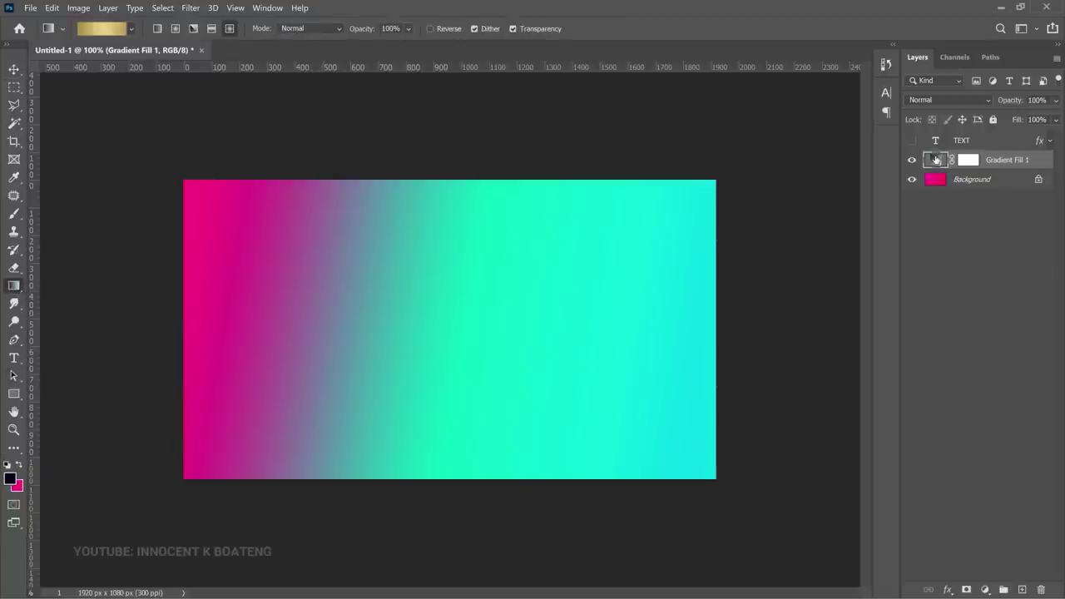
{"action": "double_click", "coordinate": [936, 159]}
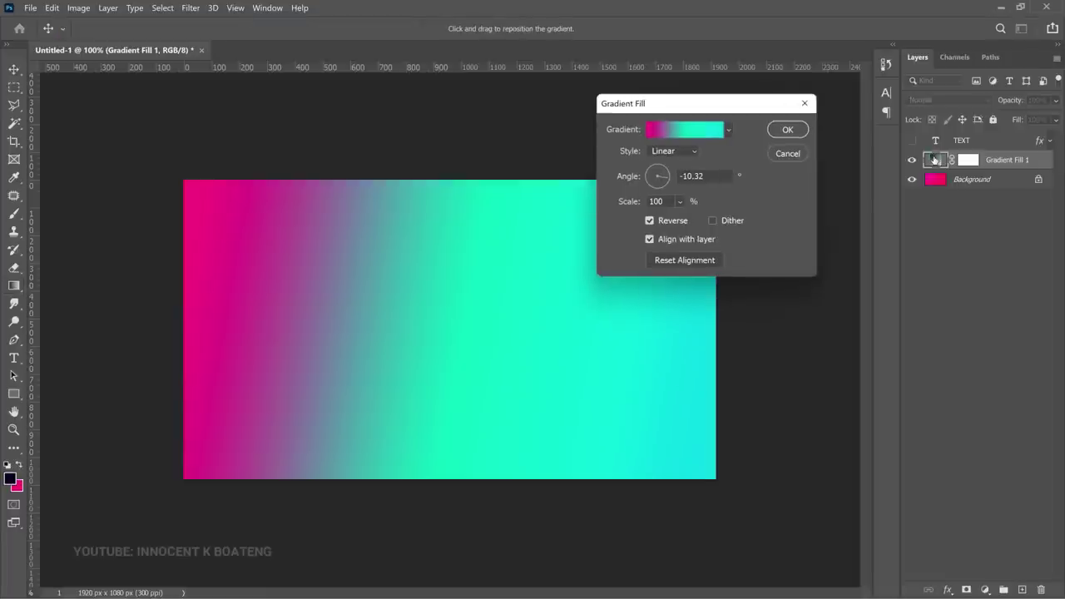
{"action": "left_click", "coordinate": [688, 134]}
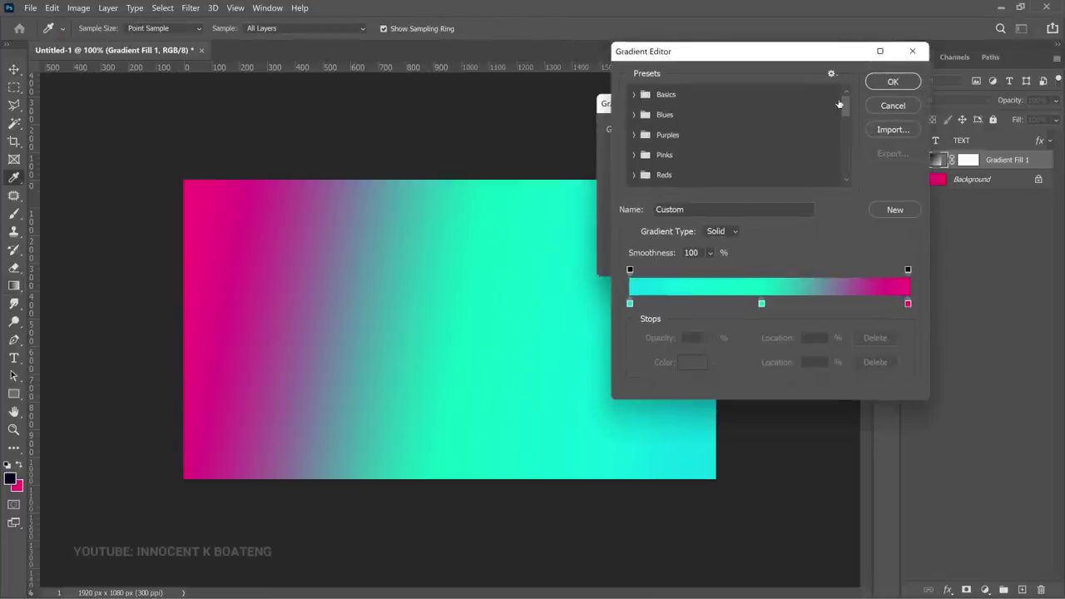
{"action": "left_click_drag", "start_coordinate": [846, 106], "coordinate": [856, 177]}
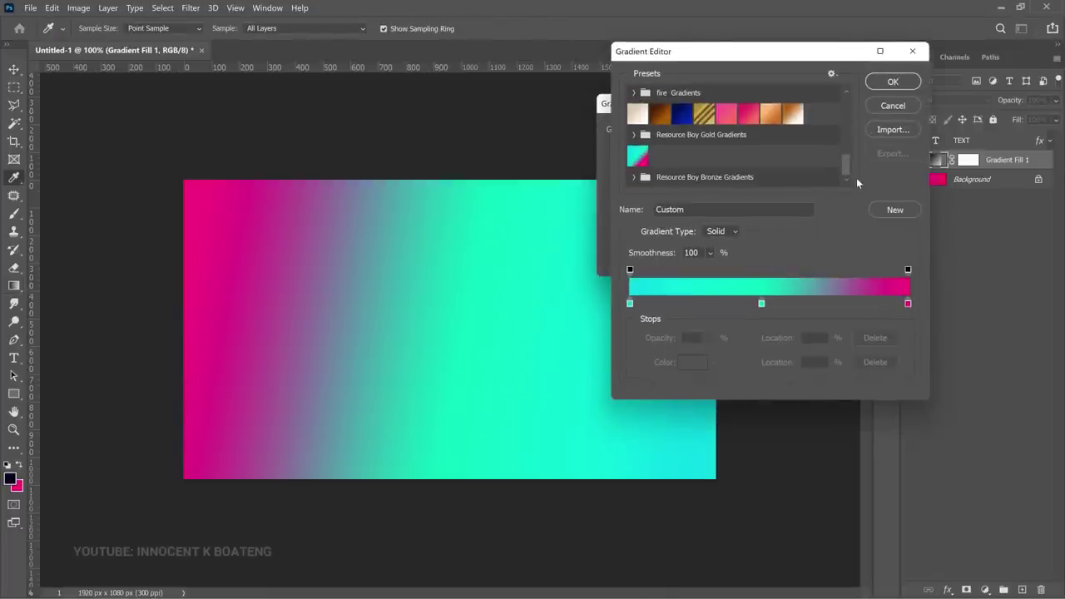
{"action": "left_click", "coordinate": [635, 176]}
{"action": "scroll", "coordinate": [773, 135], "scroll_direction": "down", "scroll_amount": 3}
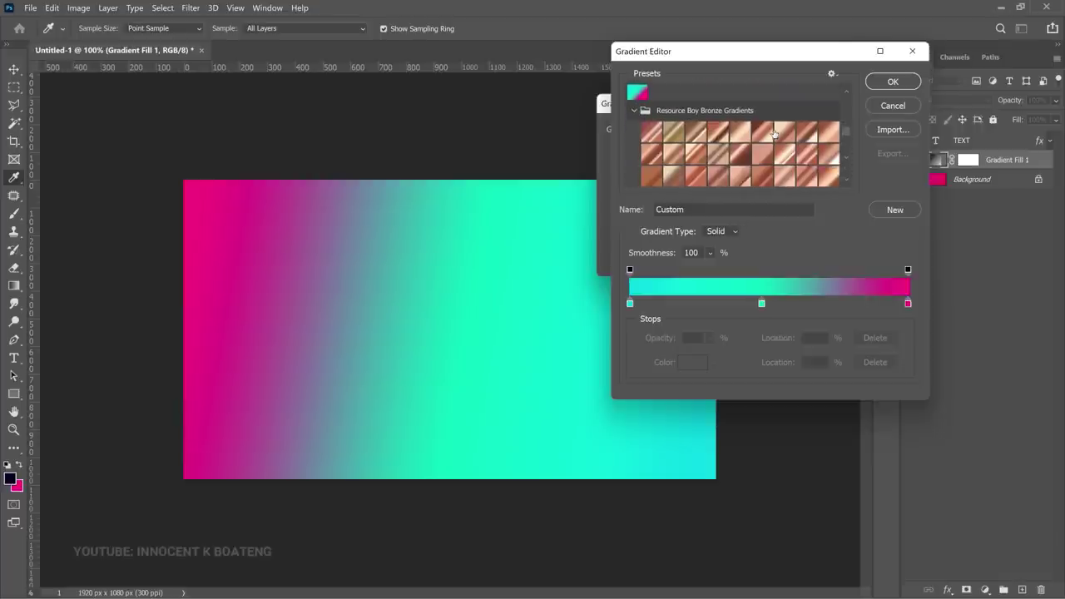
{"action": "scroll", "coordinate": [774, 133], "scroll_direction": "down", "scroll_amount": 2}
{"action": "scroll", "coordinate": [773, 135], "scroll_direction": "up", "scroll_amount": 3}
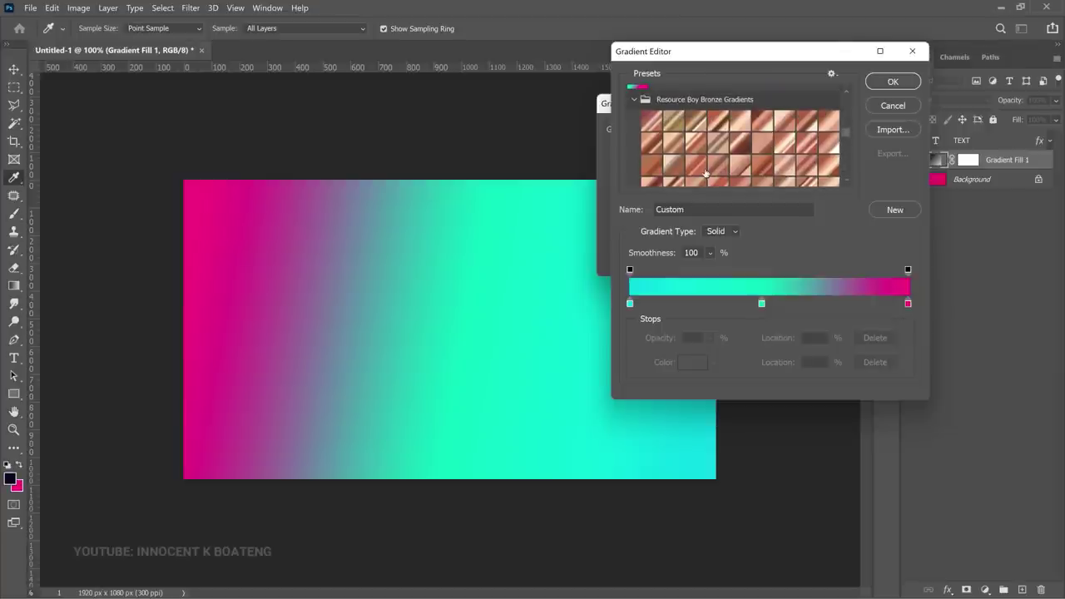
Try several Resource Boy bronze presets on the gradient fill and apply RB Bronze Gradient 08
{"action": "left_click", "coordinate": [653, 132]}
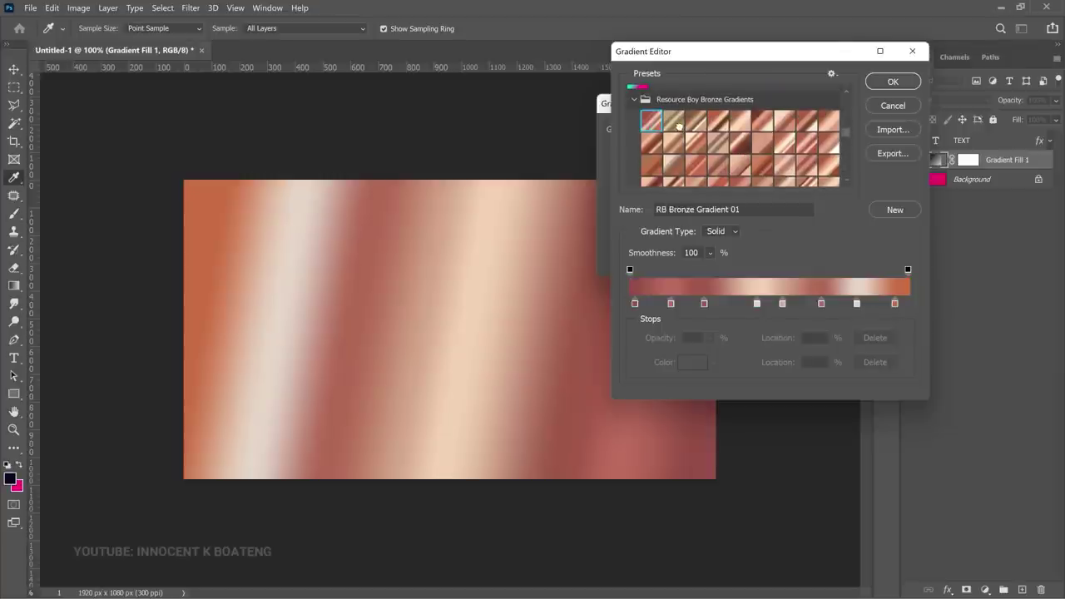
{"action": "left_click", "coordinate": [674, 124]}
{"action": "left_click", "coordinate": [696, 126]}
{"action": "left_click", "coordinate": [713, 129]}
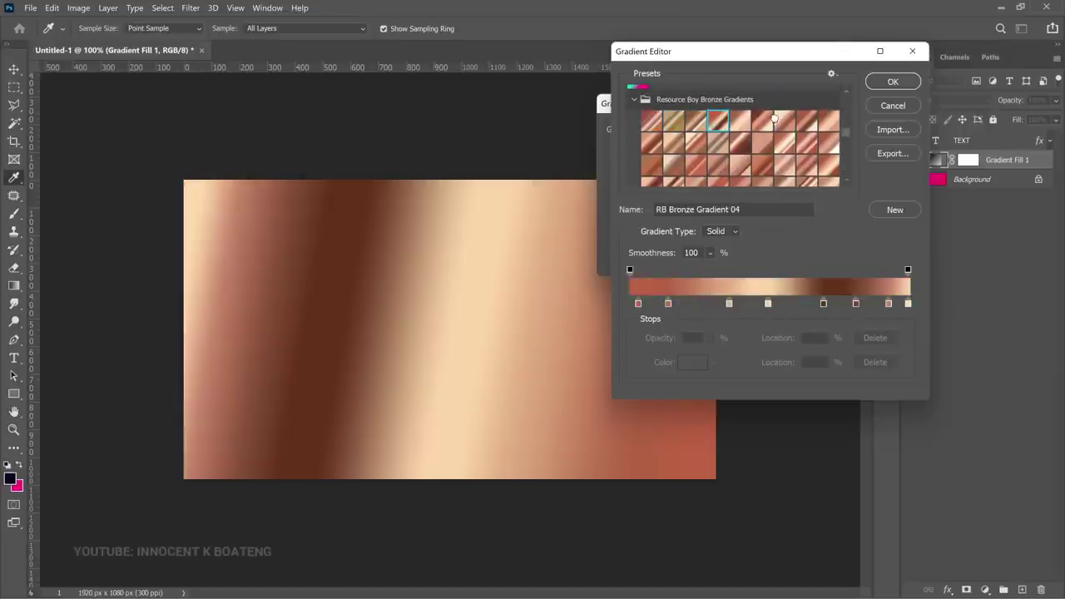
{"action": "left_click", "coordinate": [776, 121]}
{"action": "left_click", "coordinate": [806, 125]}
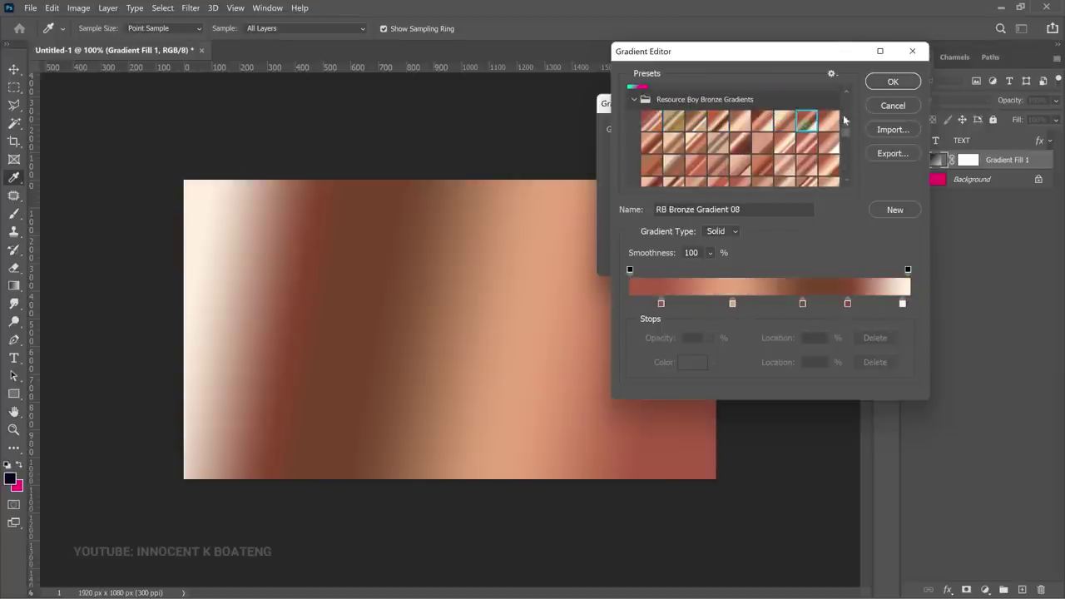
{"action": "left_click", "coordinate": [884, 82]}
{"action": "left_click", "coordinate": [787, 130]}
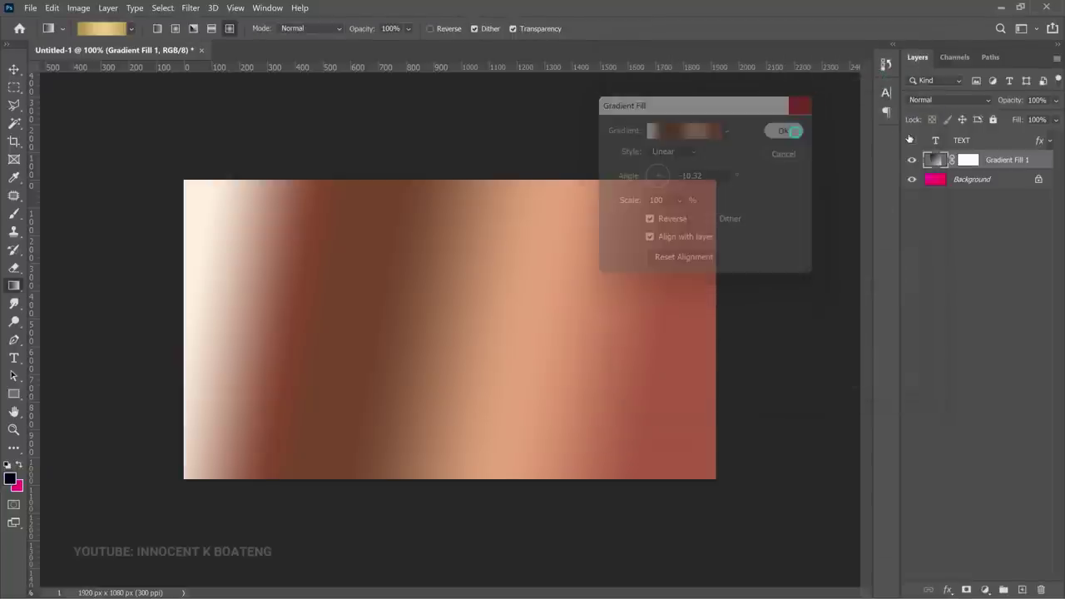
Show the TEXT layer and open its Gradient Overlay gradient for editing with the Resource Boy Bronze Gradients presets expanded
{"action": "left_click", "coordinate": [911, 139]}
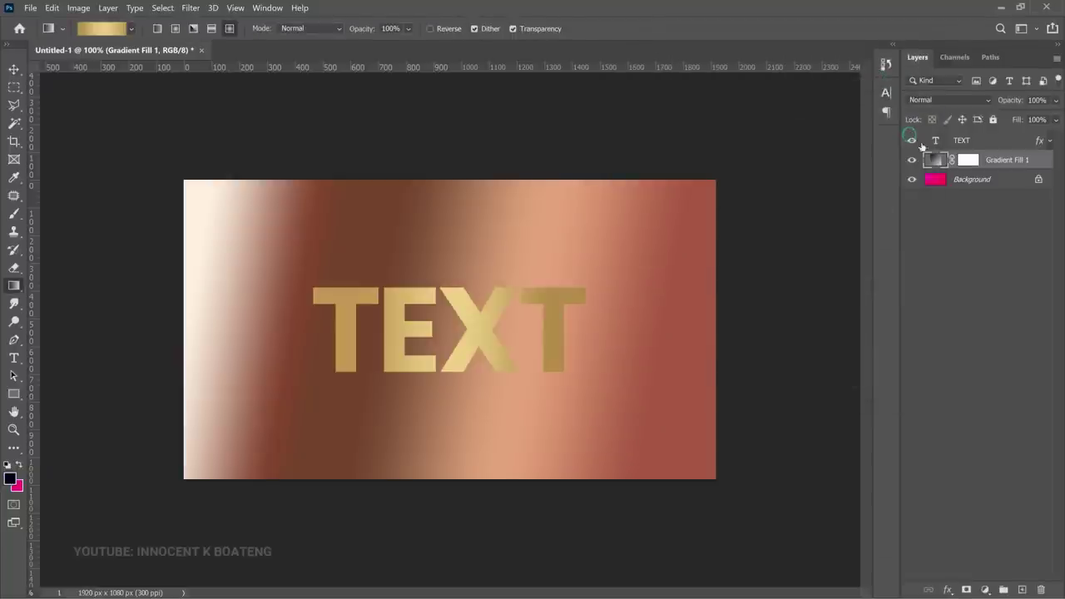
{"action": "left_click", "coordinate": [1038, 140]}
{"action": "double_click", "coordinate": [1038, 140]}
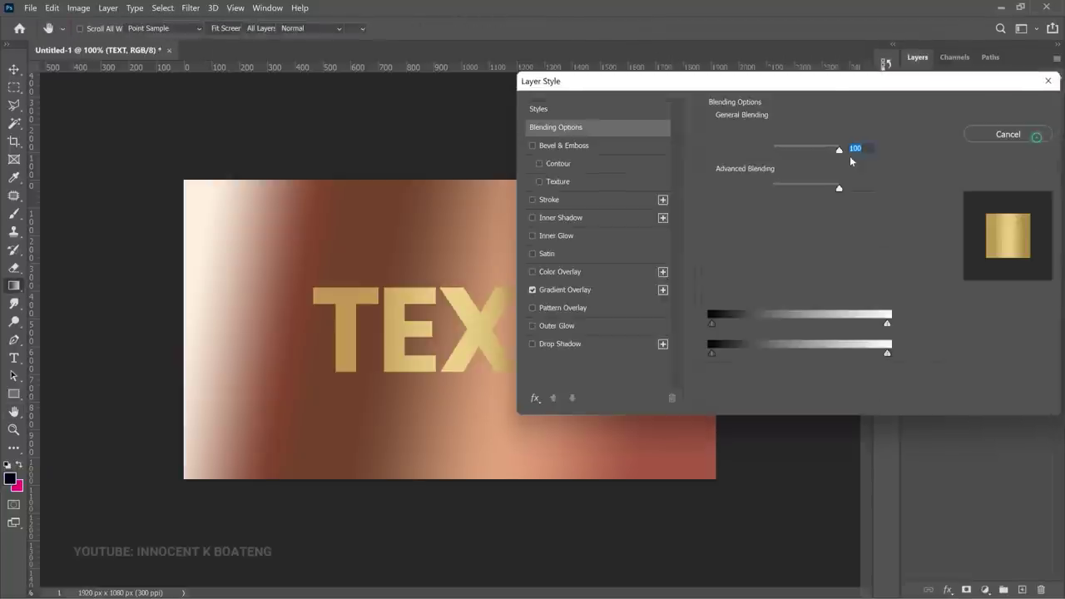
{"action": "key", "text": "Return"}
{"action": "left_click", "coordinate": [565, 289]}
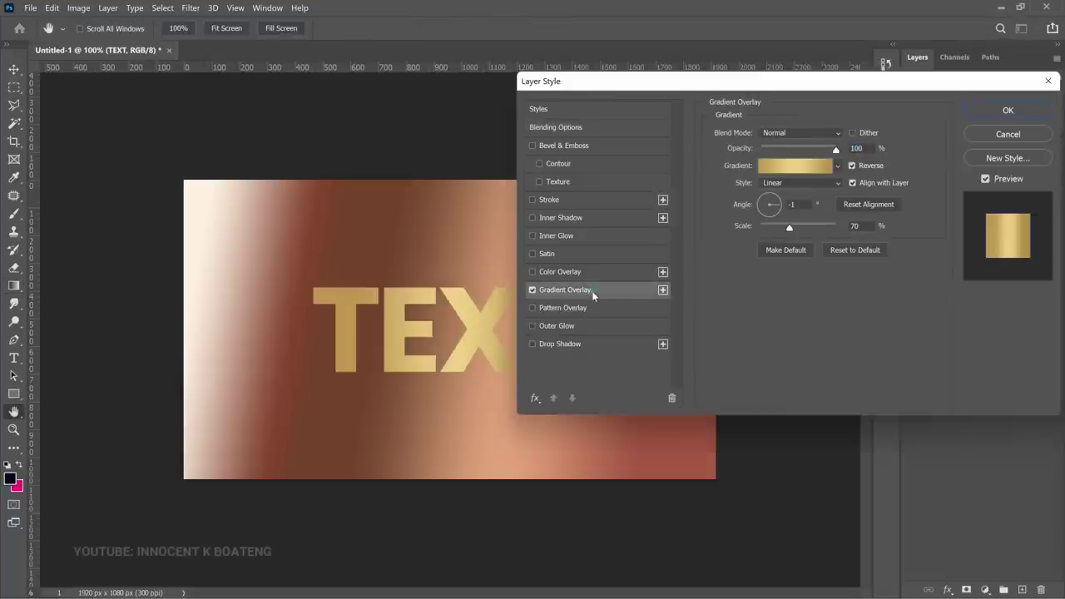
{"action": "left_click", "coordinate": [794, 168]}
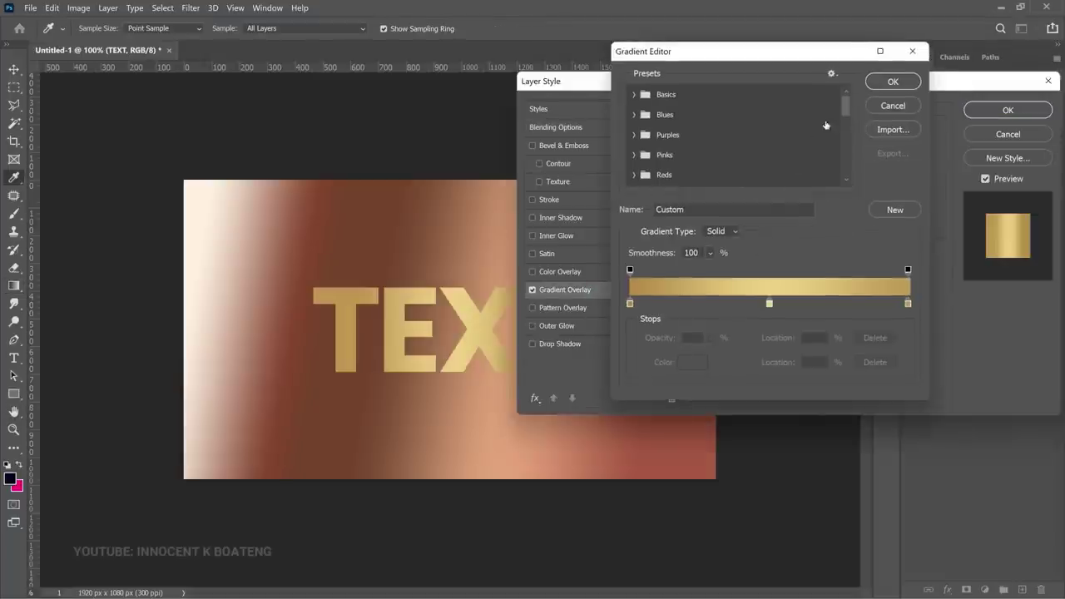
{"action": "left_click_drag", "start_coordinate": [843, 99], "coordinate": [841, 164]}
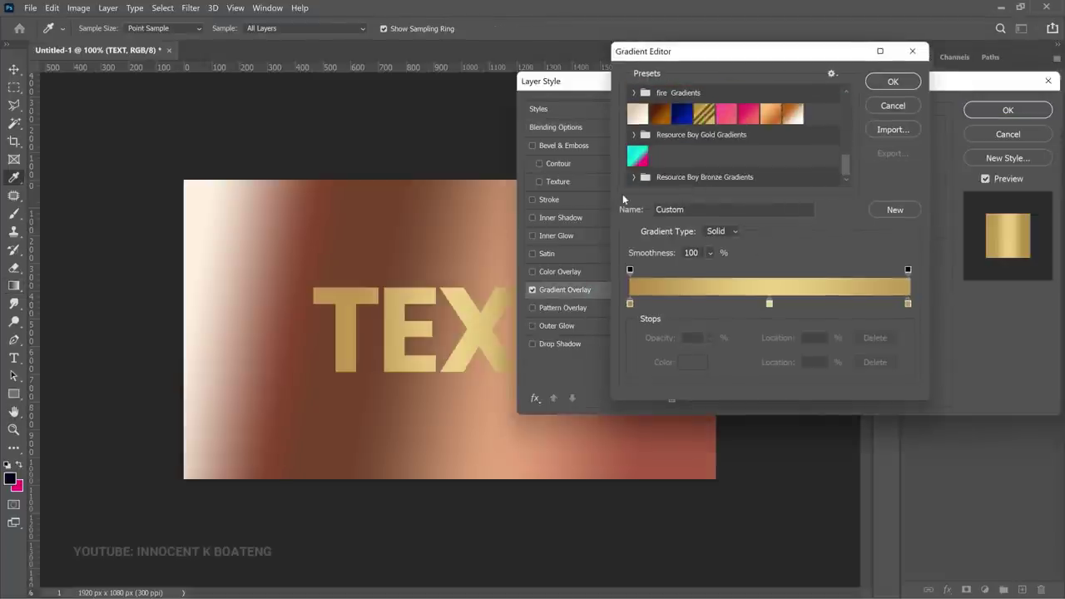
{"action": "left_click", "coordinate": [674, 176]}
{"action": "scroll", "coordinate": [699, 167], "scroll_direction": "down", "scroll_amount": 2}
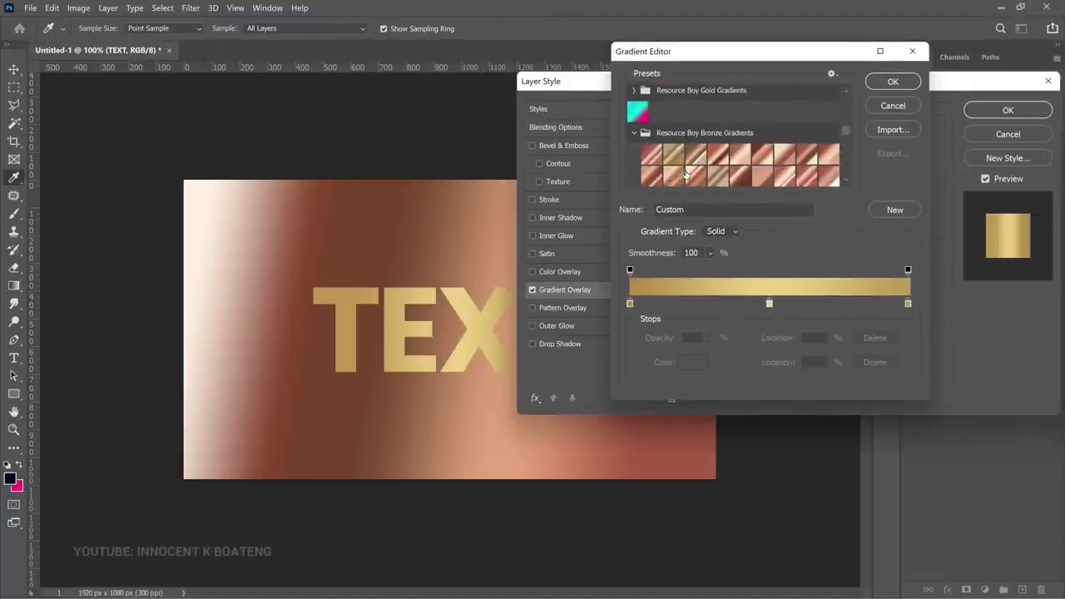
Try bronze presets up to RB Bronze Gradient 26 on the text's Gradient Overlay, discarding the changes and hiding the TEXT layer
{"action": "left_click", "coordinate": [696, 155]}
{"action": "left_click", "coordinate": [673, 176]}
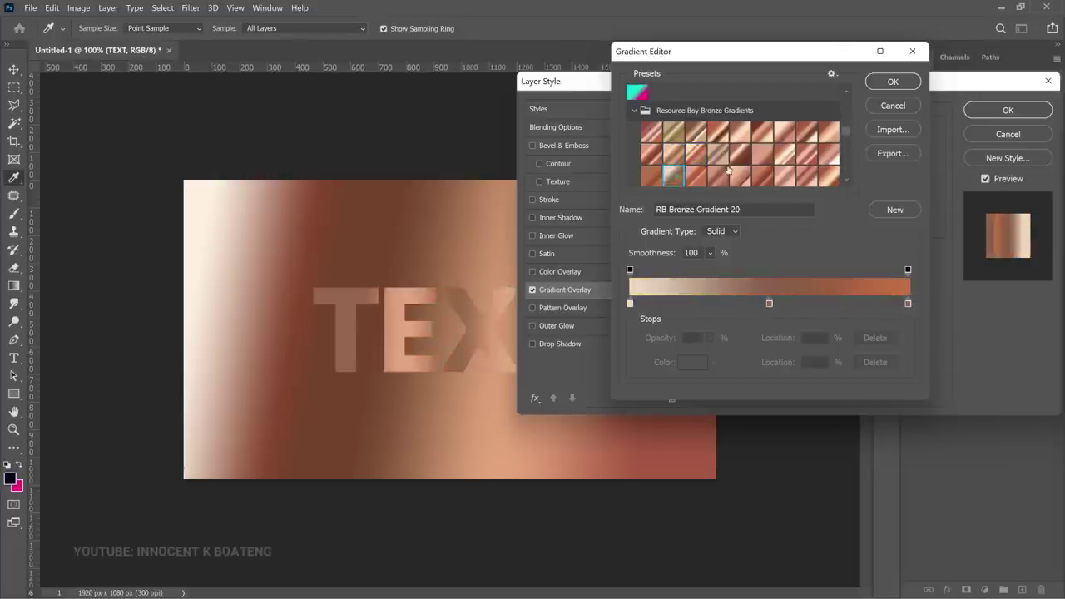
{"action": "left_click", "coordinate": [740, 174]}
{"action": "left_click", "coordinate": [784, 175]}
{"action": "left_click", "coordinate": [804, 174]}
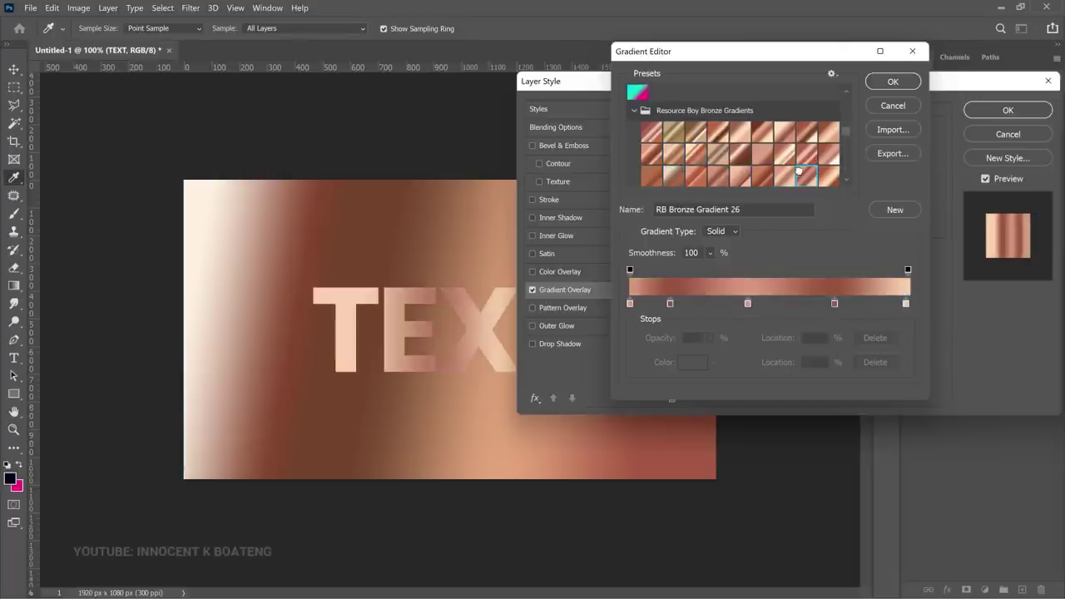
{"action": "left_click", "coordinate": [902, 110]}
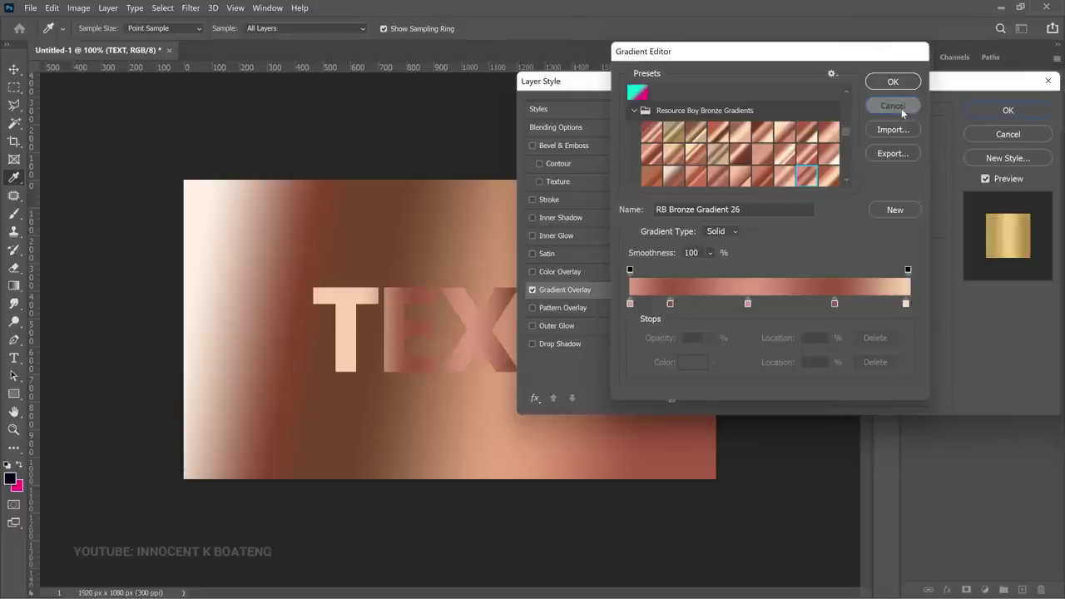
{"action": "left_click", "coordinate": [980, 136]}
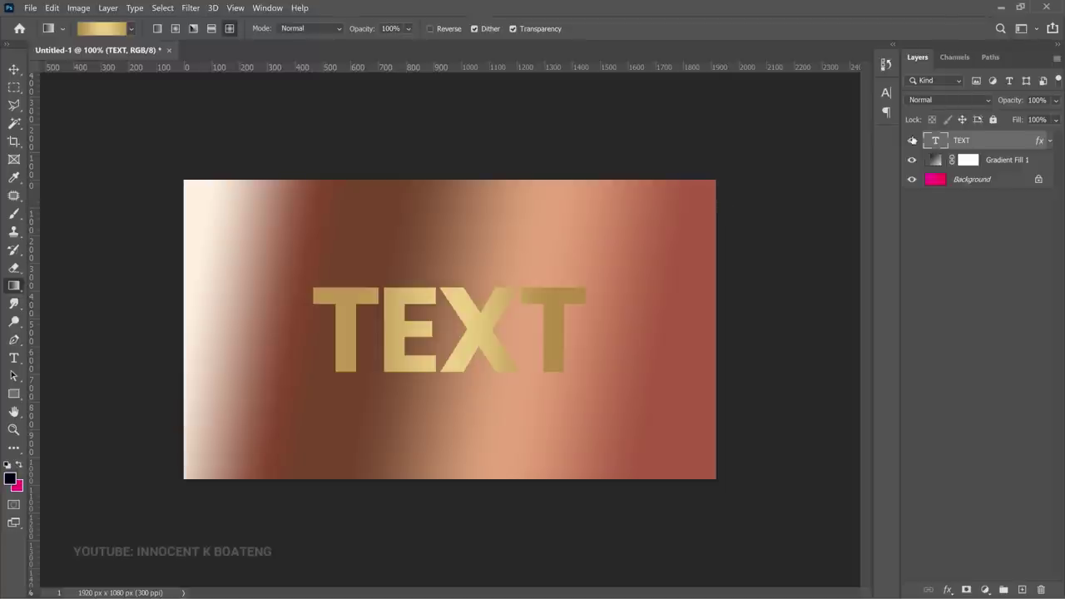
{"action": "left_click", "coordinate": [913, 141]}
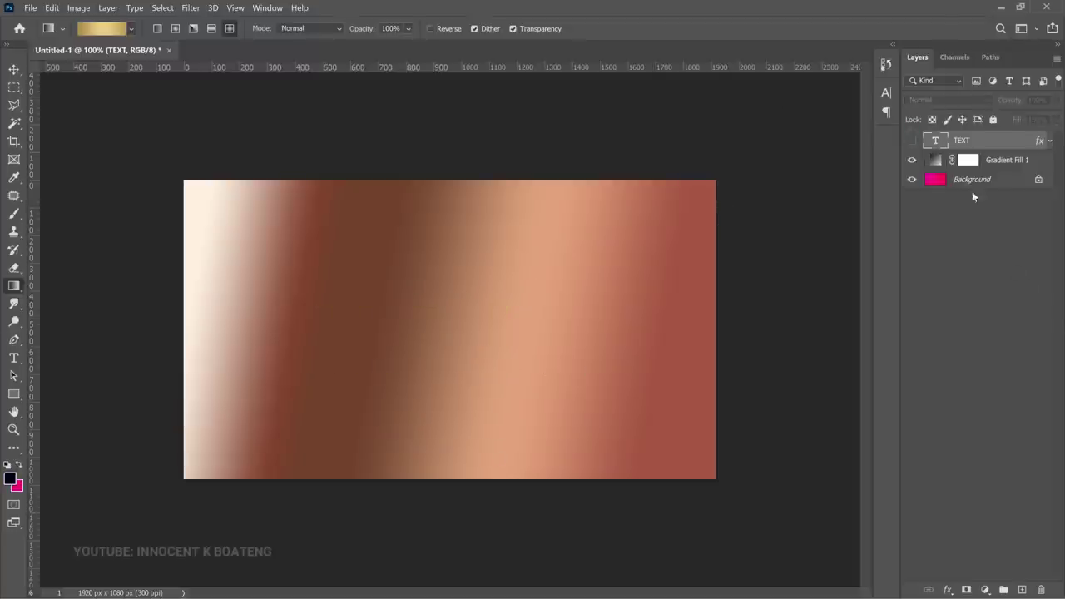
Try several presets on Gradient Fill 1 and apply the orange Gradient 023 preset listed below the fire Gradients folder
{"action": "double_click", "coordinate": [937, 161]}
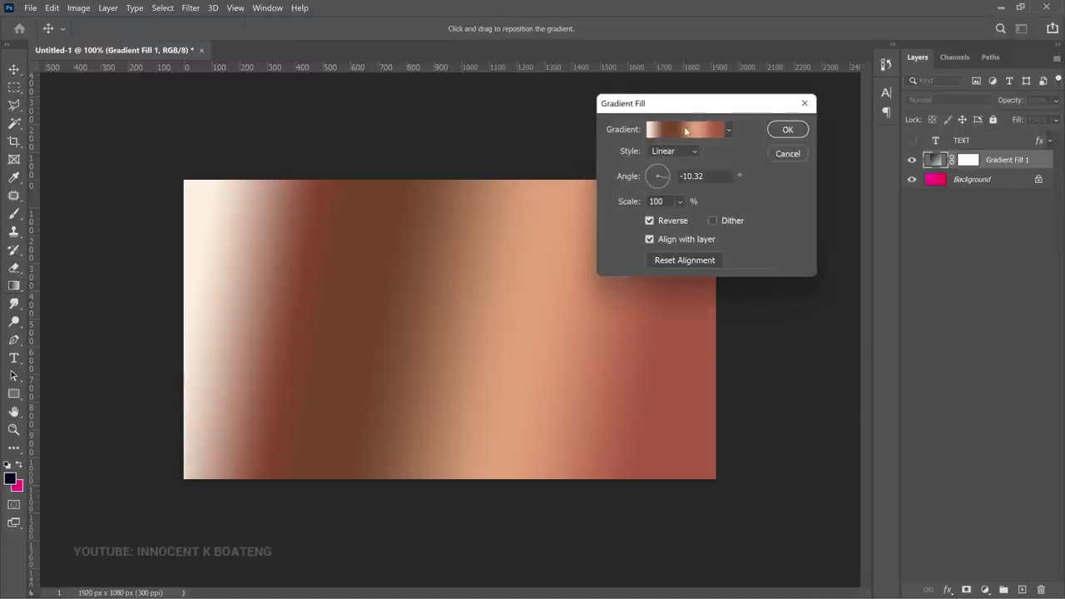
{"action": "left_click", "coordinate": [684, 127]}
{"action": "scroll", "coordinate": [732, 158], "scroll_direction": "down", "scroll_amount": 10}
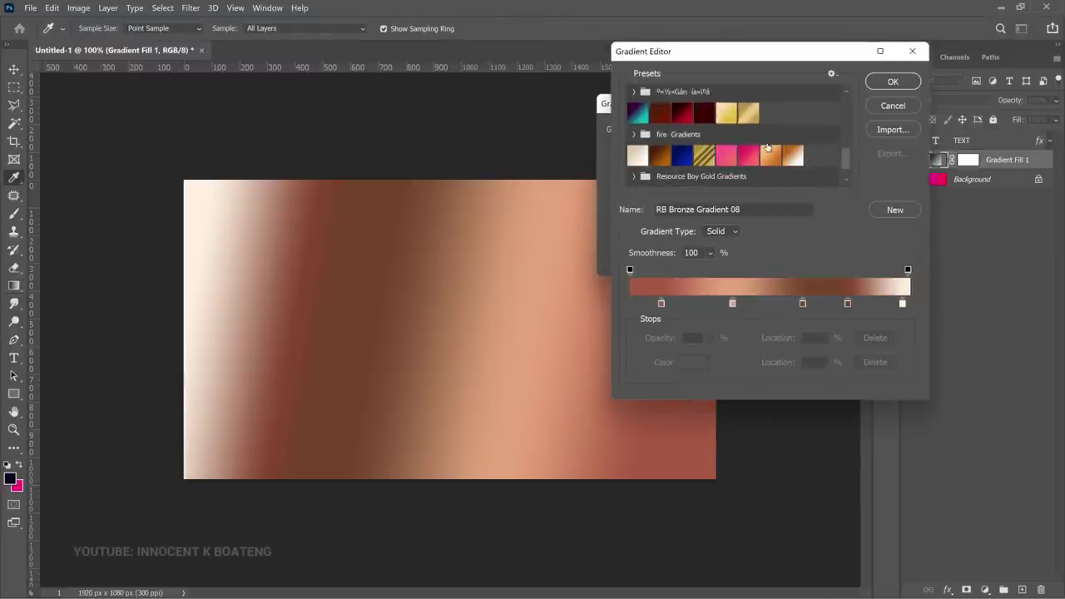
{"action": "scroll", "coordinate": [768, 147], "scroll_direction": "up", "scroll_amount": 1}
{"action": "left_click", "coordinate": [659, 126]}
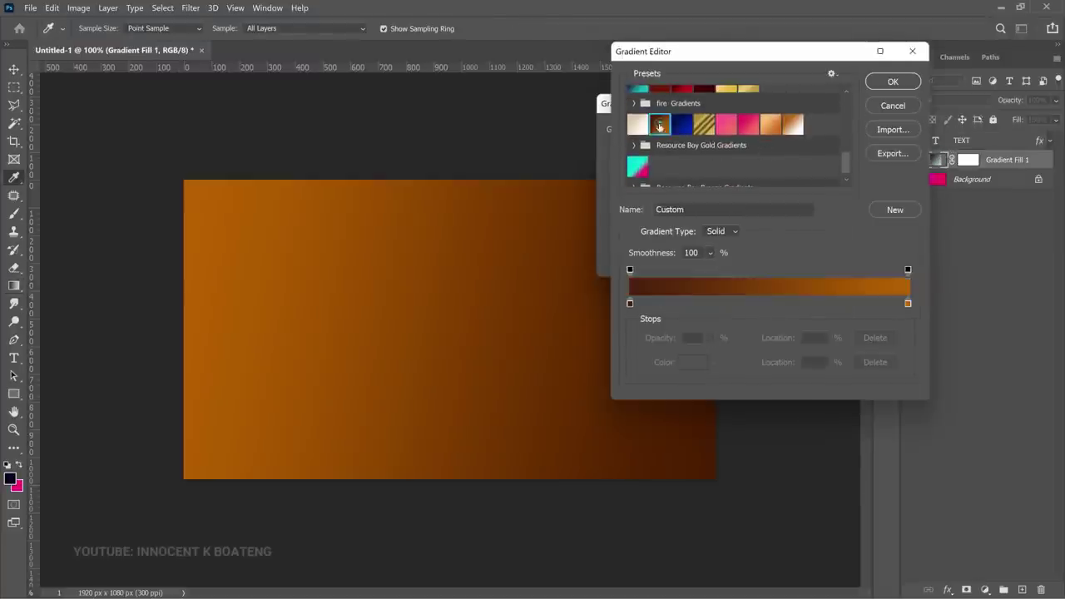
{"action": "scroll", "coordinate": [766, 150], "scroll_direction": "up", "scroll_amount": 1}
{"action": "left_click", "coordinate": [748, 157]}
{"action": "left_click", "coordinate": [771, 157]}
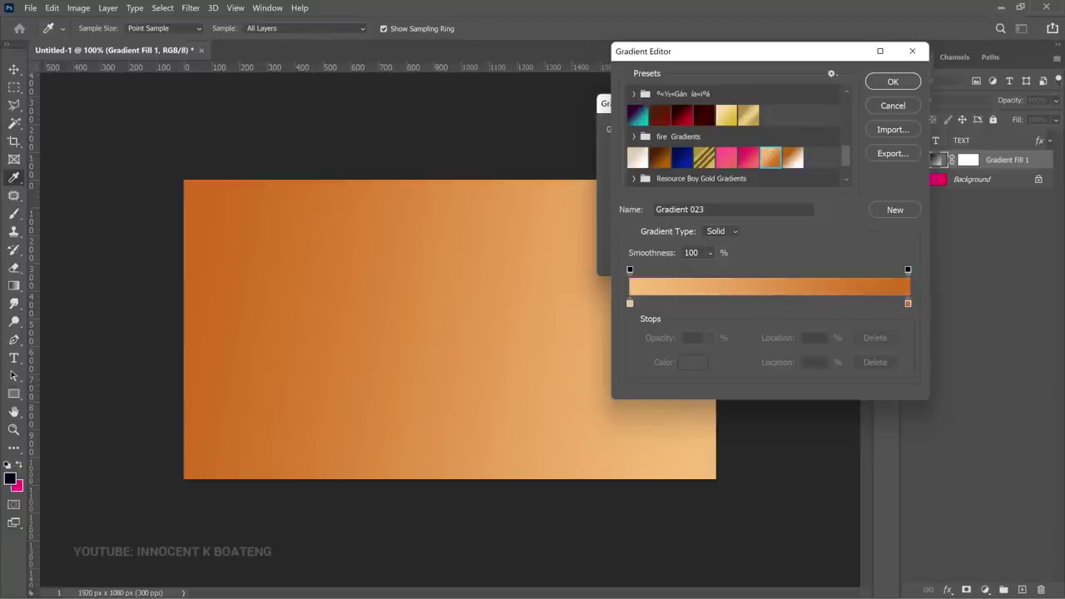
{"action": "left_click", "coordinate": [908, 83]}
{"action": "left_click", "coordinate": [795, 130]}
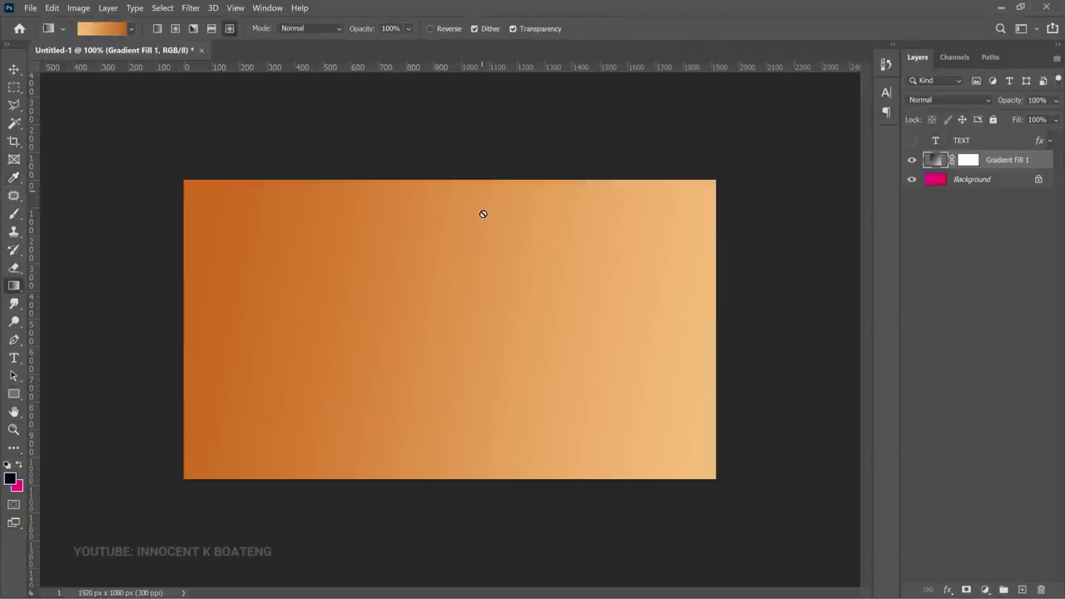
Activate the Move tool, then show and select the TEXT layer
{"action": "left_click", "coordinate": [13, 70]}
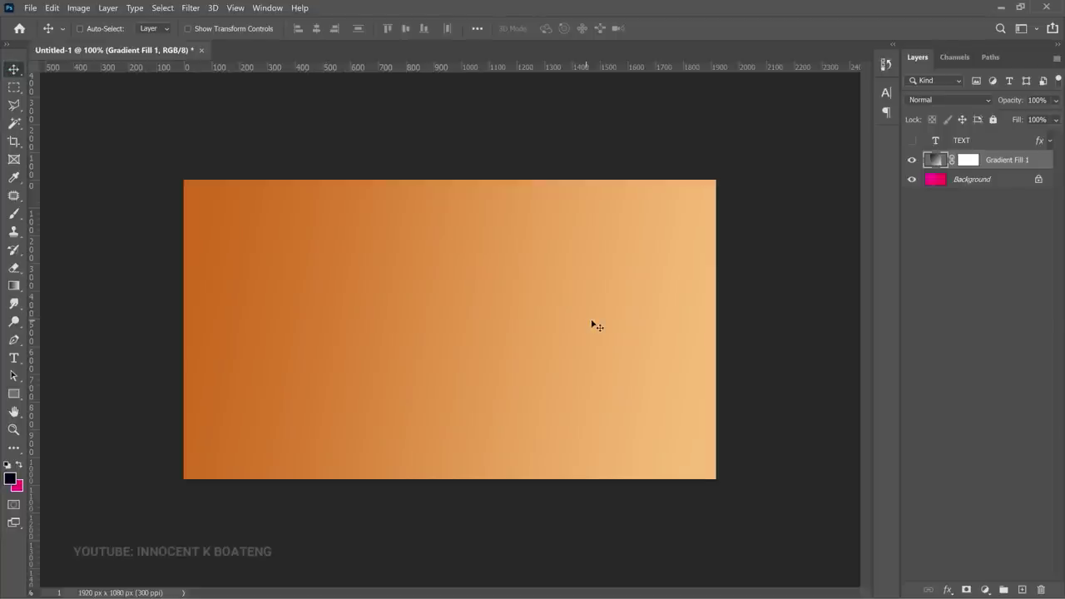
{"action": "left_click", "coordinate": [912, 141]}
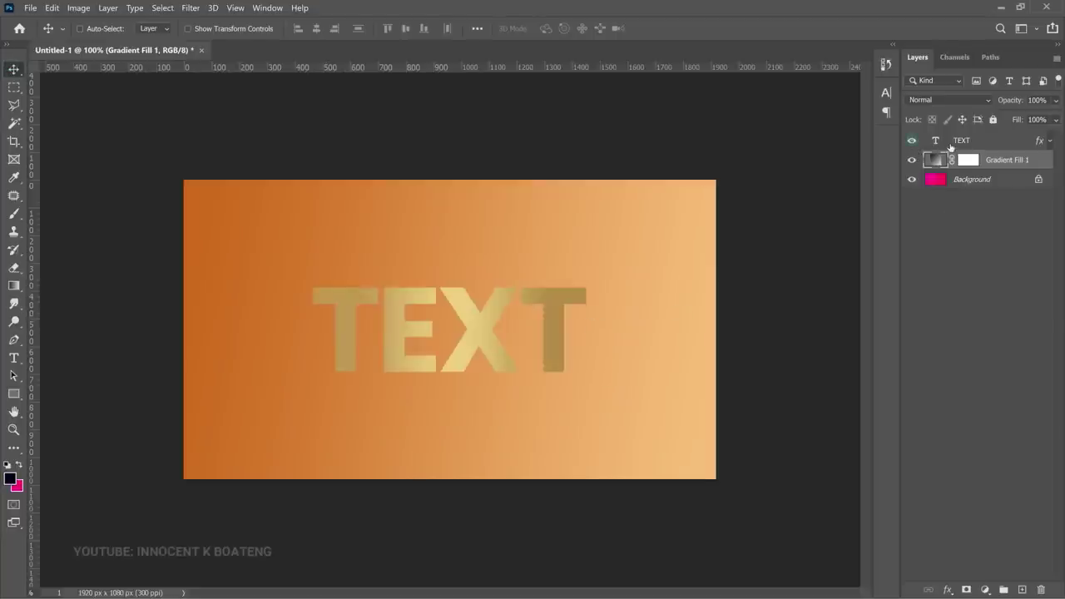
{"action": "left_click", "coordinate": [956, 143]}
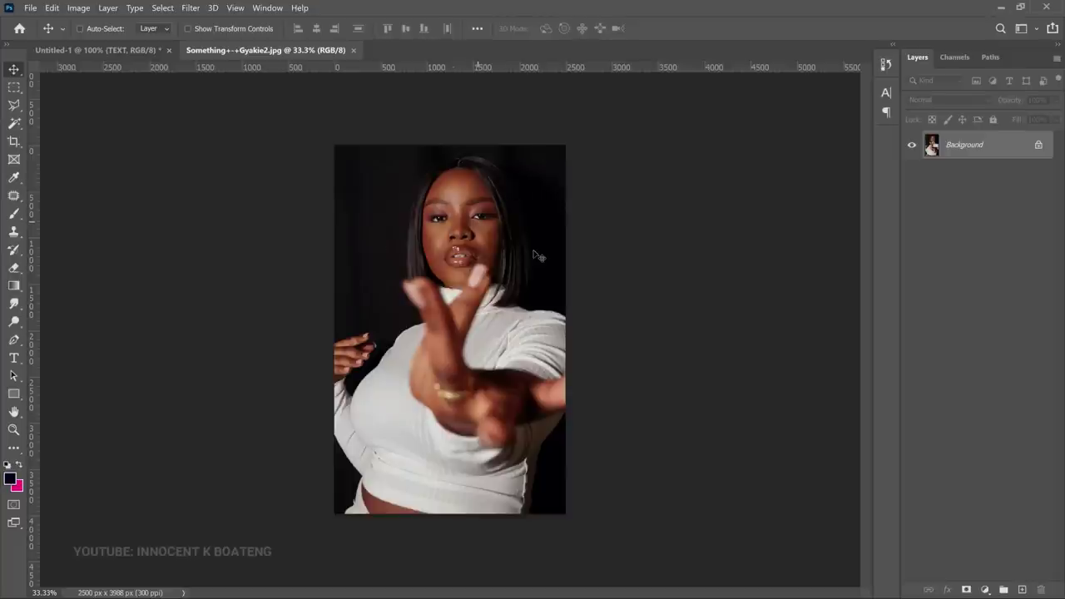
Add a gradient fill layer above the portrait photo and open its gradient for editing with the Greens presets expanded
{"action": "left_click", "coordinate": [984, 589]}
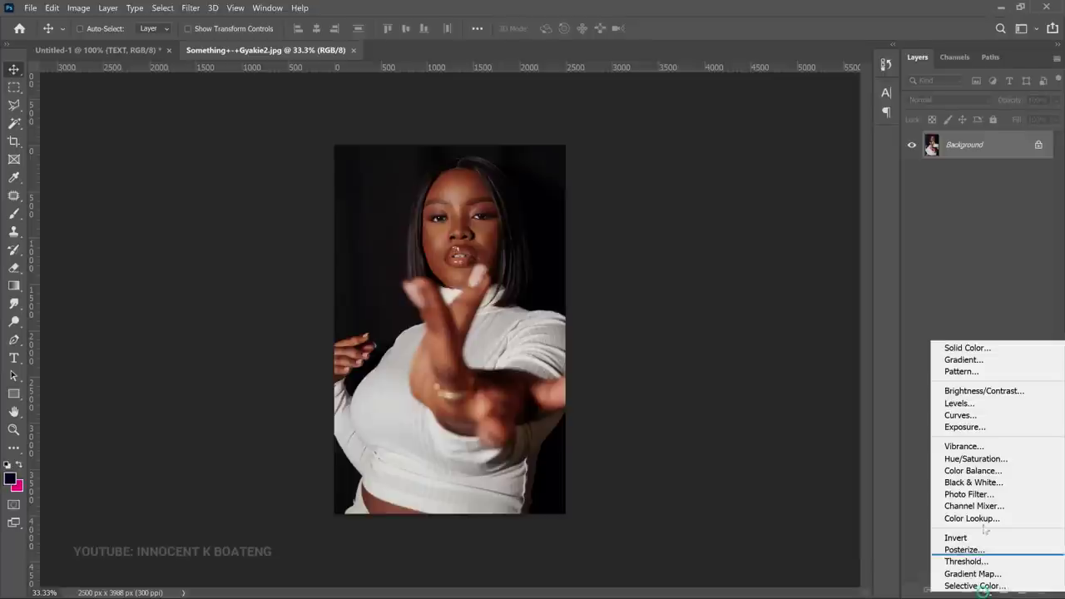
{"action": "left_click", "coordinate": [971, 361]}
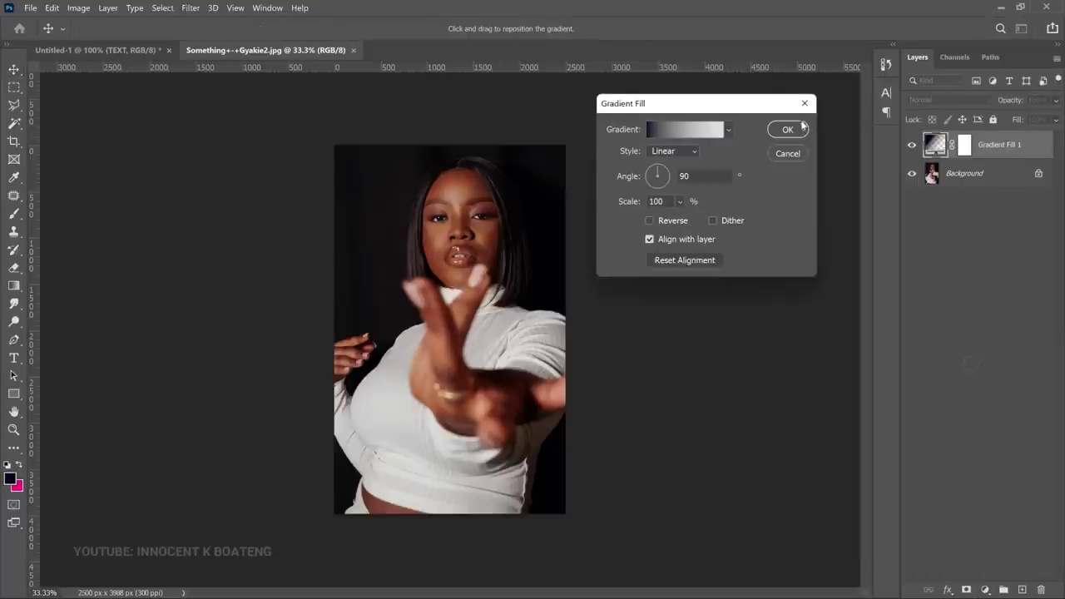
{"action": "left_click", "coordinate": [699, 115]}
{"action": "scroll", "coordinate": [647, 137], "scroll_direction": "down", "scroll_amount": 3}
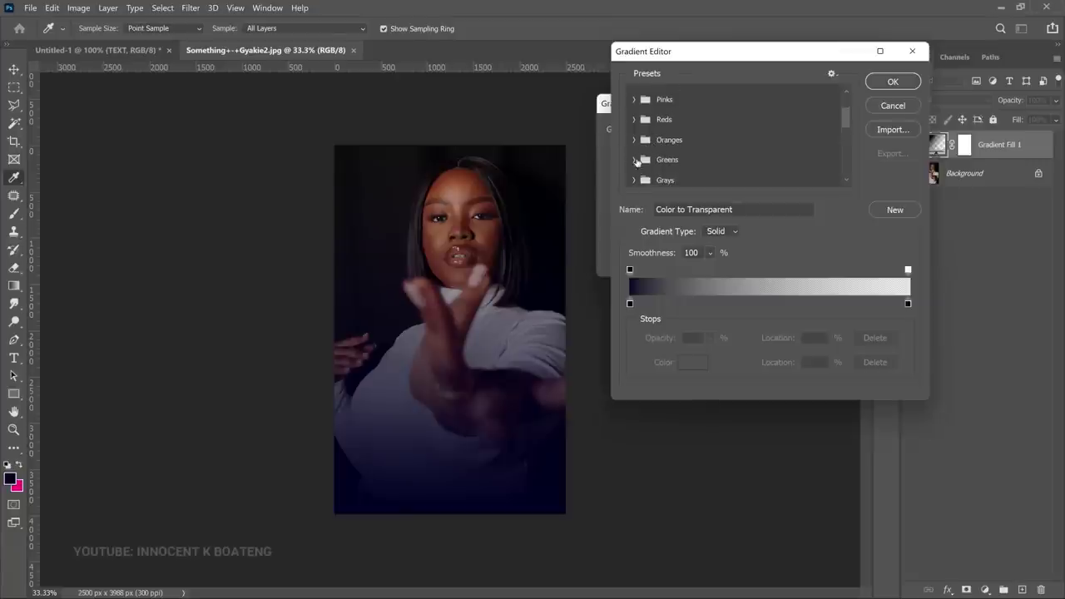
{"action": "left_click", "coordinate": [635, 160]}
{"action": "scroll", "coordinate": [699, 149], "scroll_direction": "down", "scroll_amount": 2}
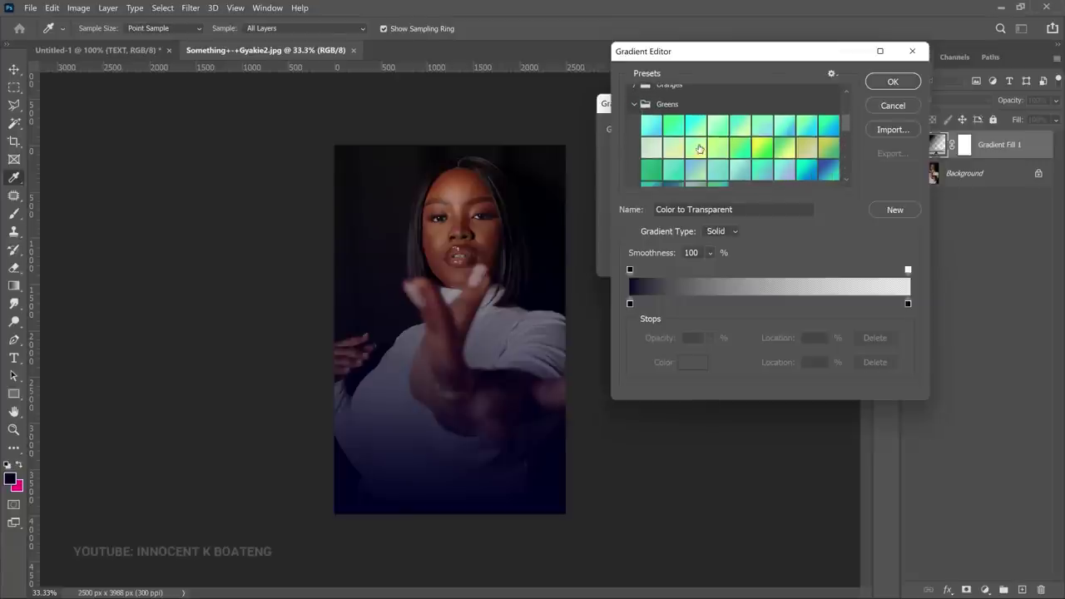
Try Green_02 and Green_29 on the portrait's gradient fill and apply the Green_02 preset
{"action": "left_click", "coordinate": [670, 126]}
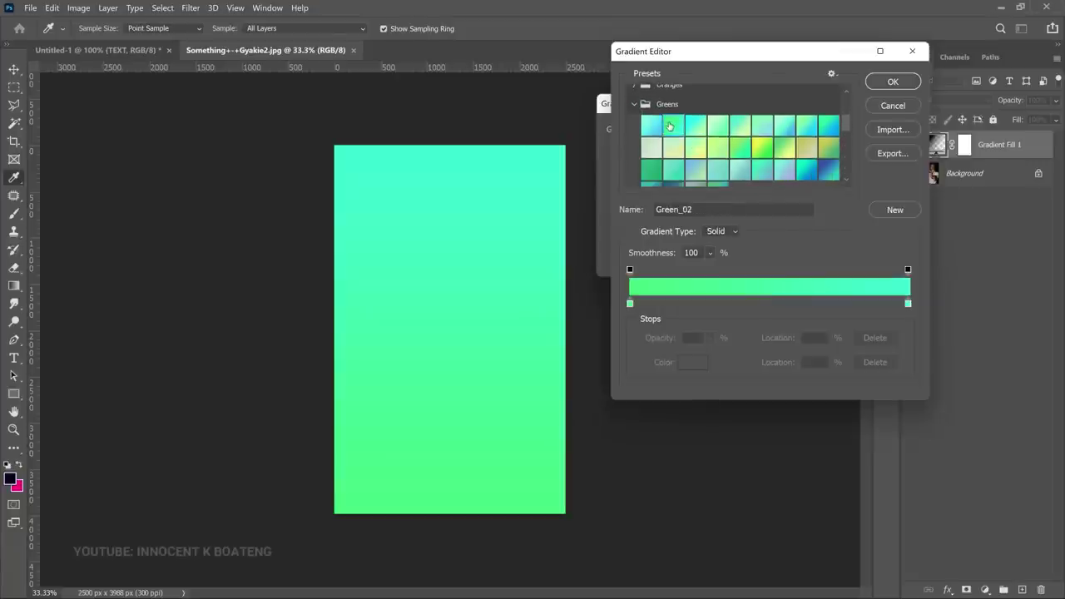
{"action": "scroll", "coordinate": [671, 126], "scroll_direction": "down", "scroll_amount": 2}
{"action": "left_click", "coordinate": [675, 151]}
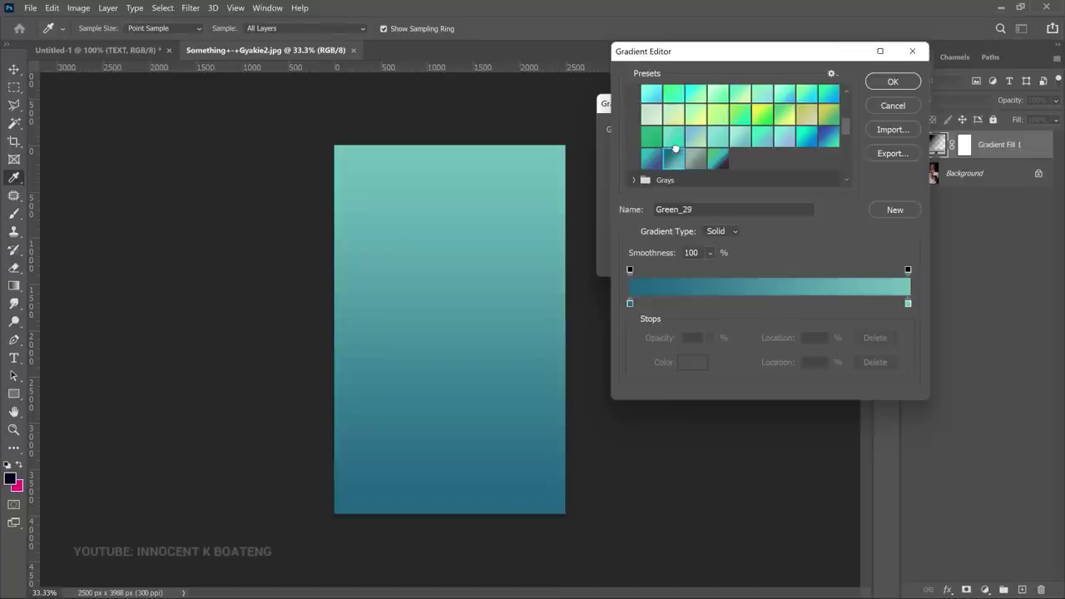
{"action": "scroll", "coordinate": [675, 149], "scroll_direction": "up", "scroll_amount": 2}
{"action": "left_click", "coordinate": [674, 138]}
{"action": "left_click", "coordinate": [893, 82]}
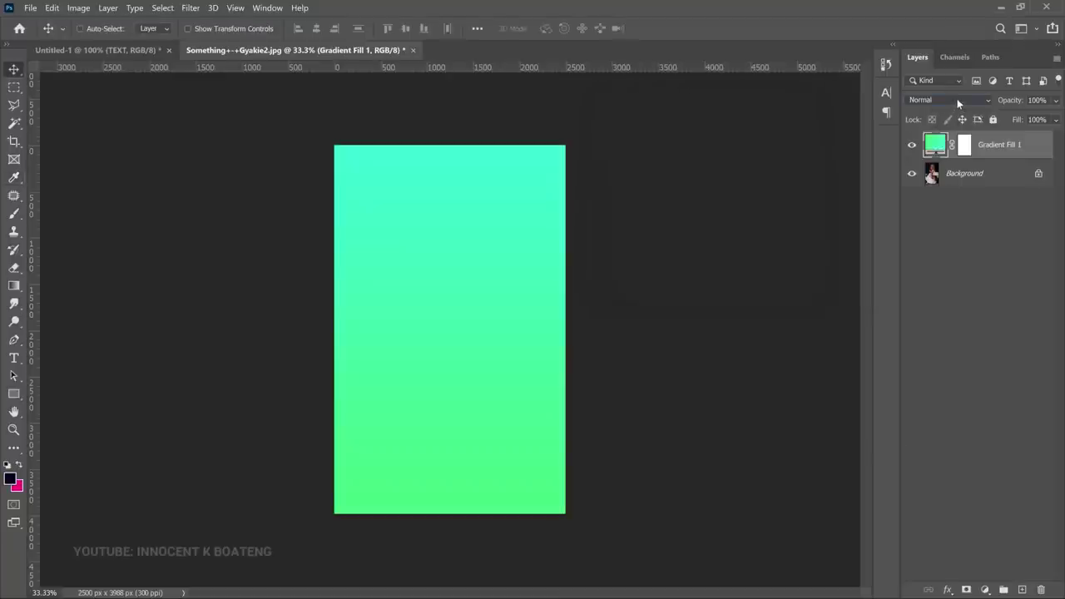
Set the portrait's gradient fill layer to the Linear Burn blend mode at 82% opacity
{"action": "left_click", "coordinate": [957, 100]}
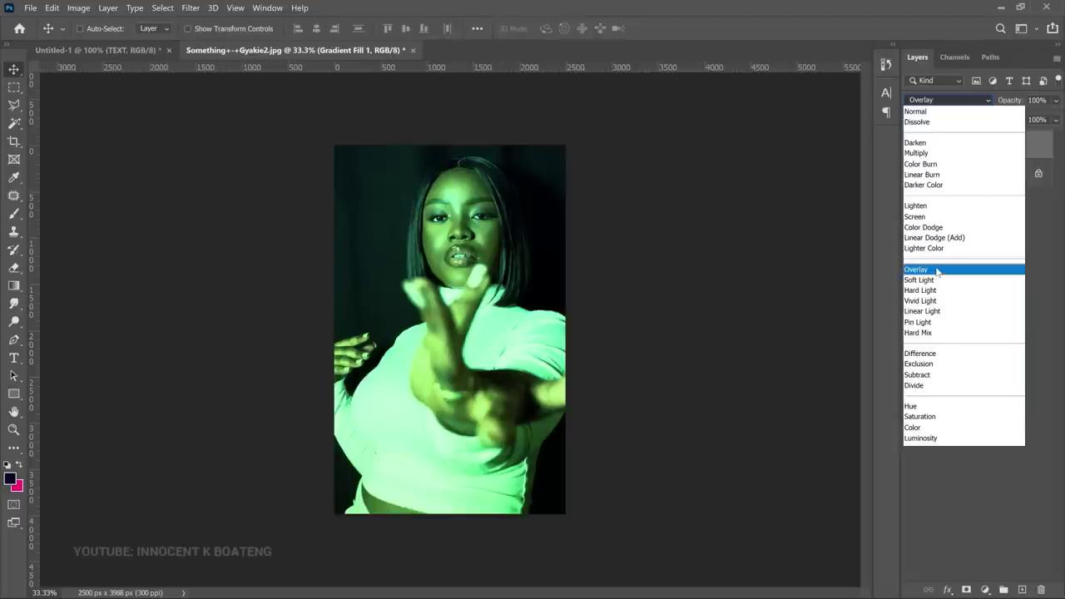
{"action": "left_click", "coordinate": [931, 176]}
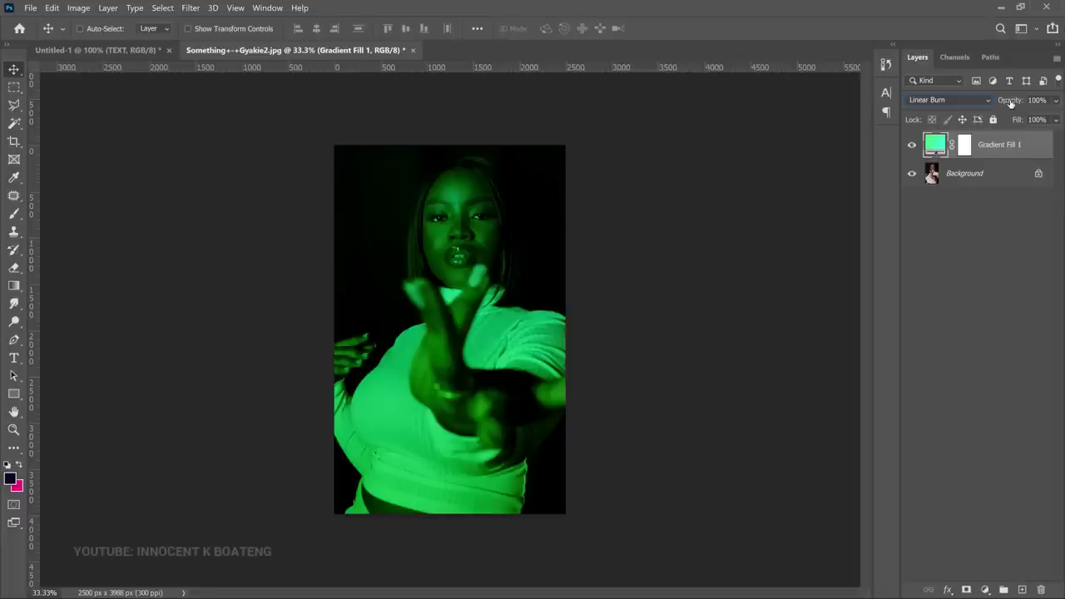
{"action": "mouse_move", "coordinate": [1011, 102]}
{"action": "left_mouse_down"}
{"action": "mouse_move", "coordinate": [983, 96]}
{"action": "mouse_move", "coordinate": [995, 100]}
{"action": "left_mouse_up"}
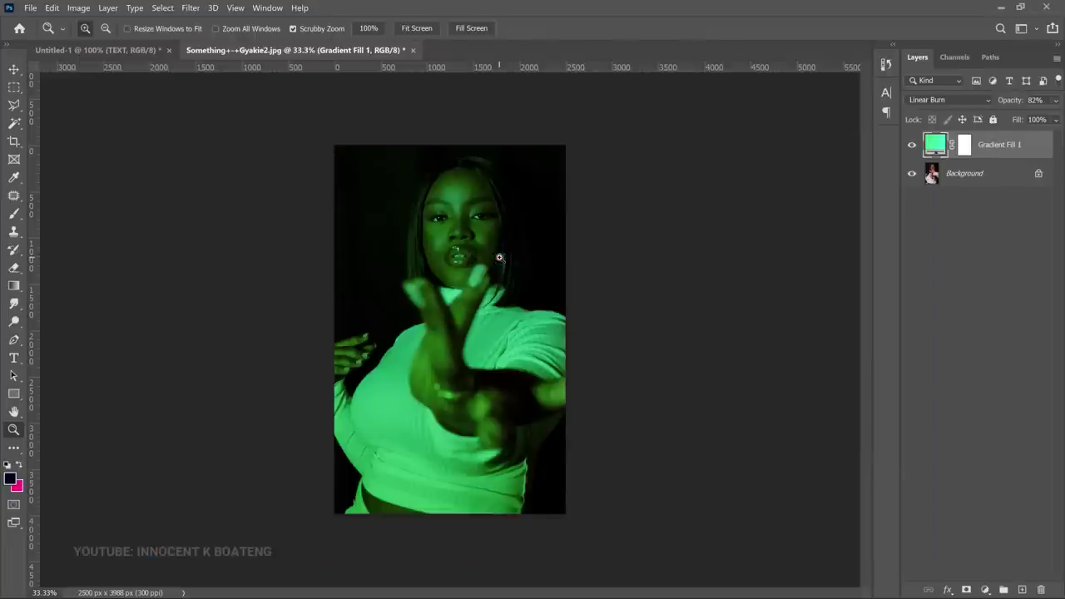
Examine the green-tinted portrait up close and return to the Untitled-1 document
{"action": "left_click", "coordinate": [500, 258]}
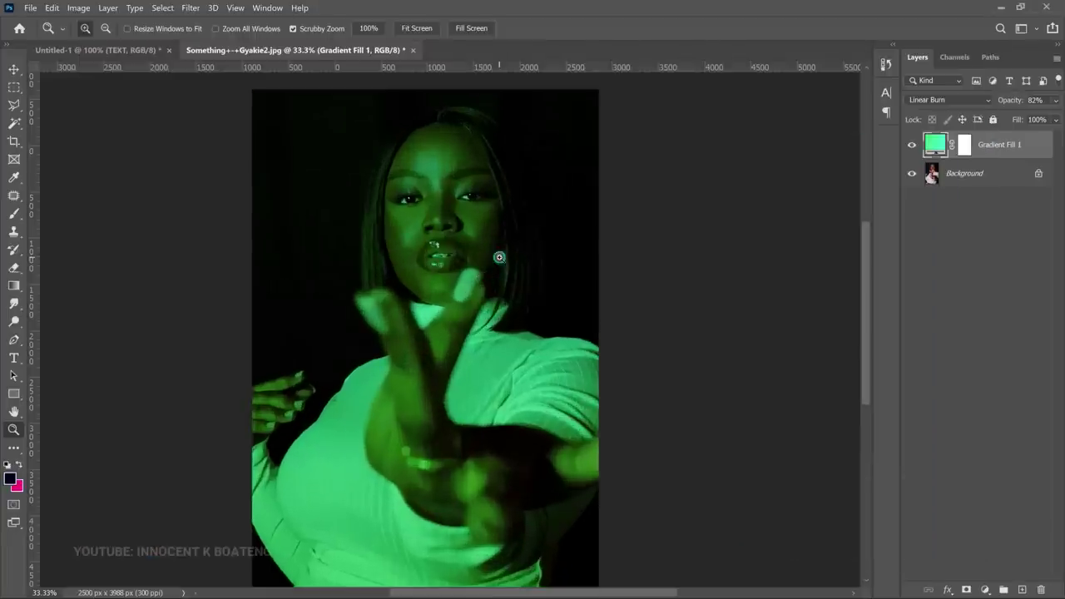
{"action": "left_click", "coordinate": [499, 258], "text": "alt"}
{"action": "left_click_drag", "start_coordinate": [499, 258], "coordinate": [503, 263]}
{"action": "left_click", "coordinate": [499, 258], "text": "alt"}
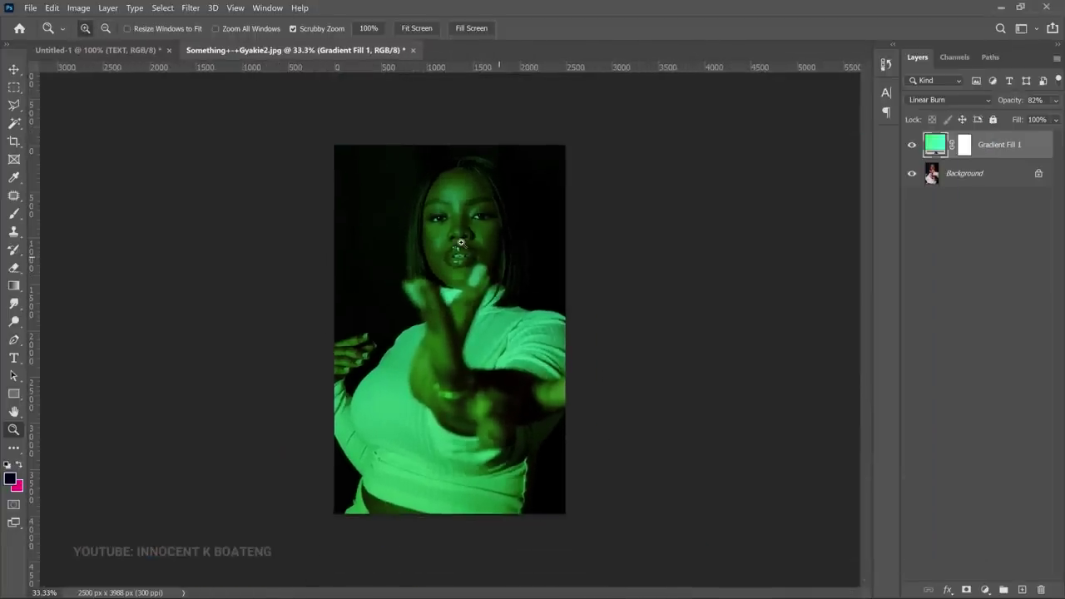
{"action": "left_click", "coordinate": [108, 50]}
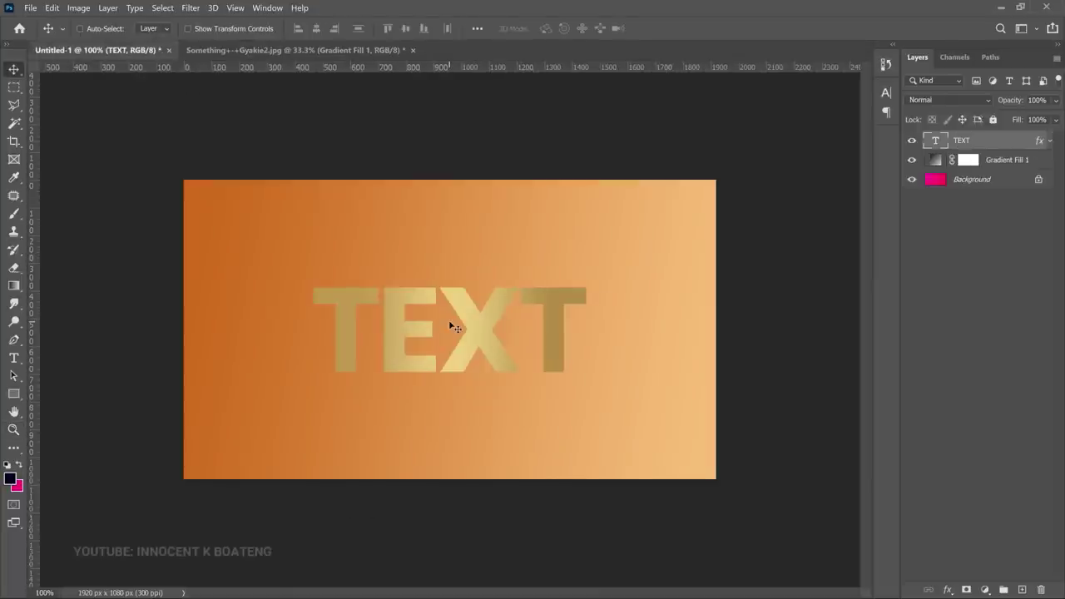